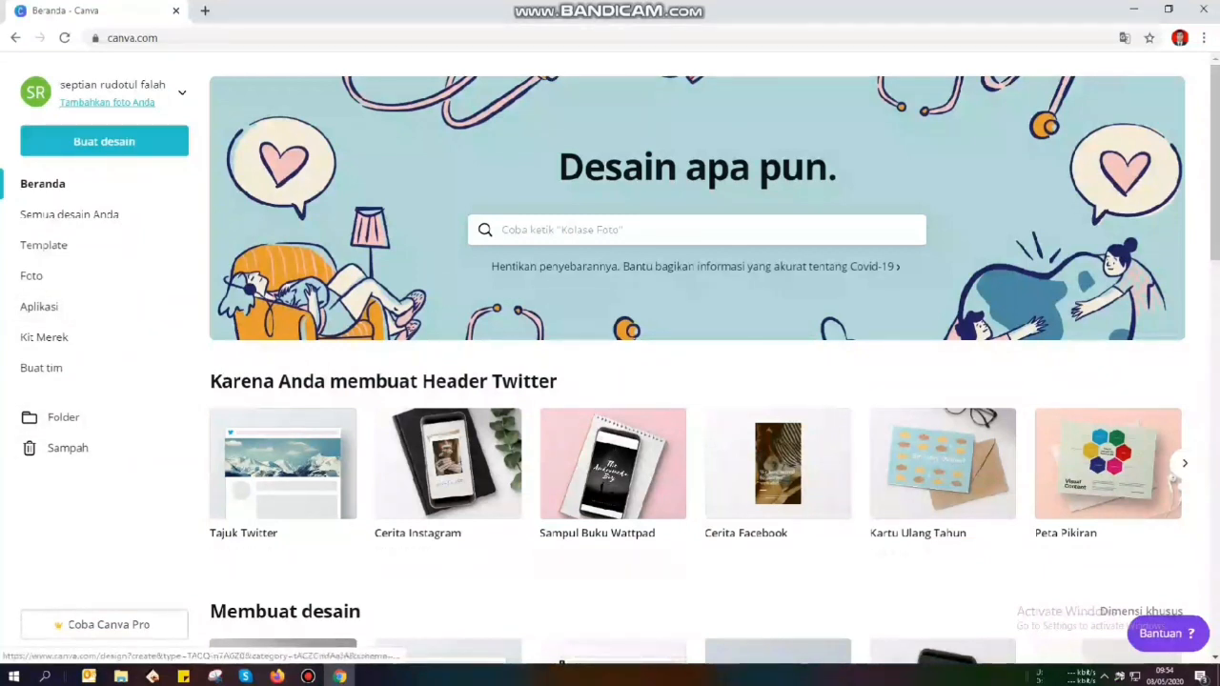
# Browse the suggested design types on the home page and open the Template library.
pyautogui.click(1184, 463)
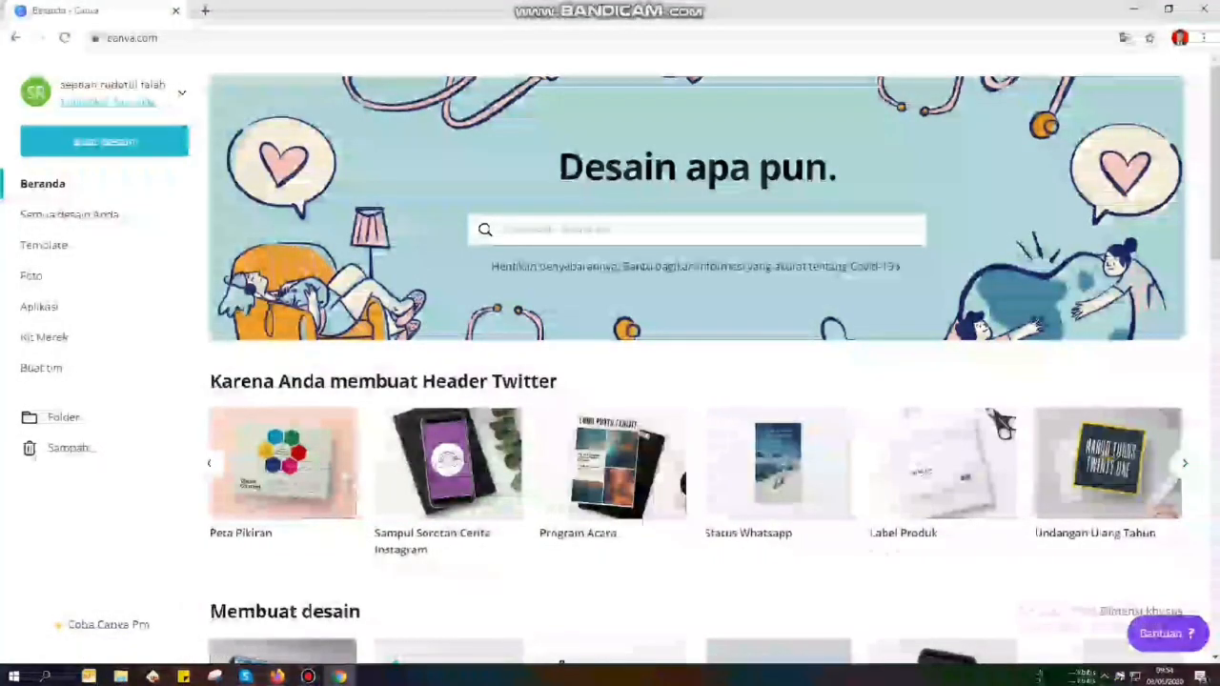
pyautogui.click(1185, 463)
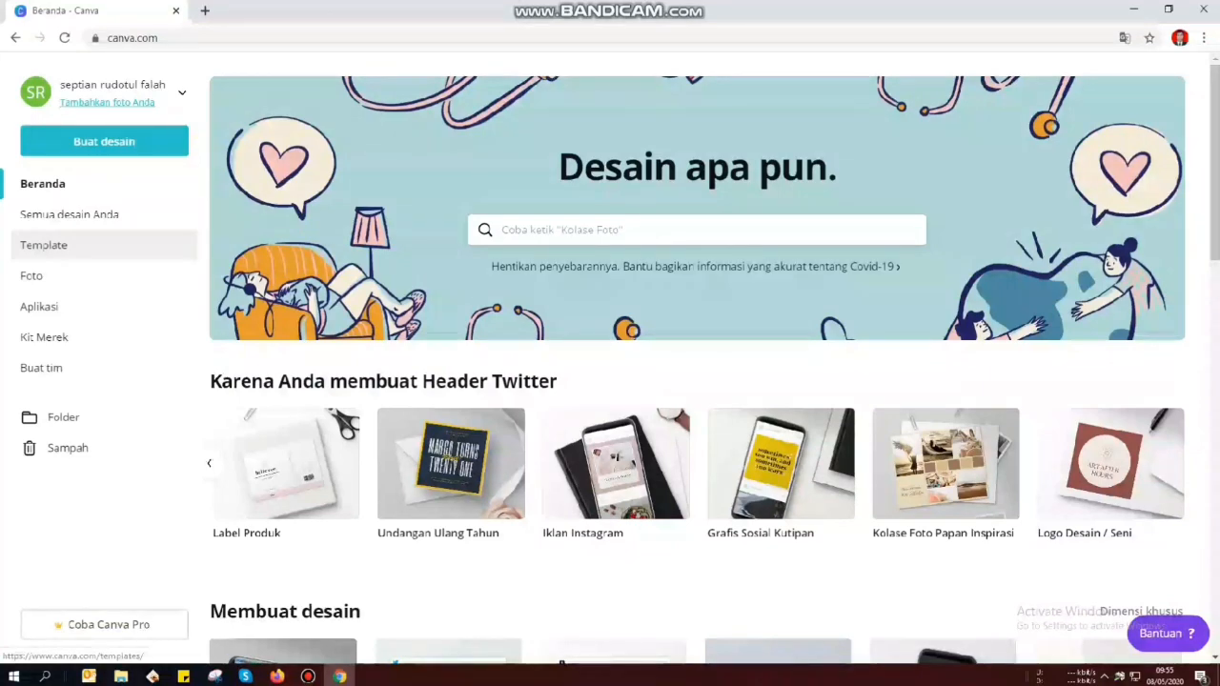
pyautogui.click(44, 245)
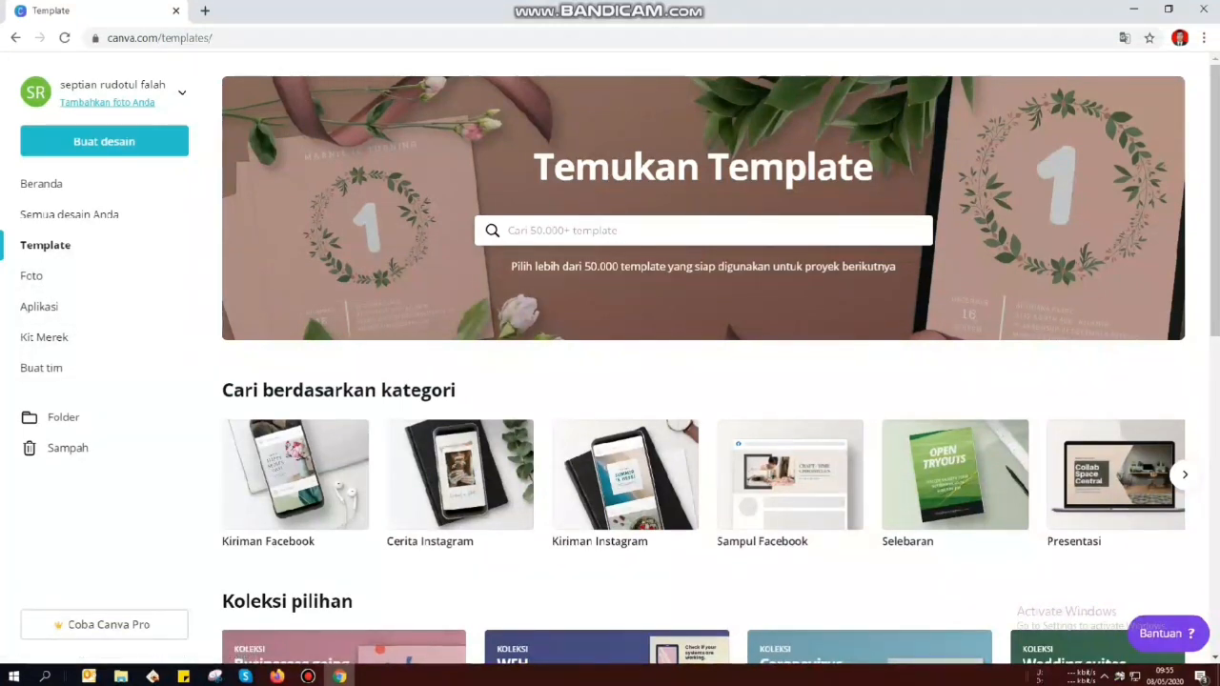
# Examine the template library's search suggestions, featured collections and category rows down to Gambar Mini YouTube.
pyautogui.click(629, 231)
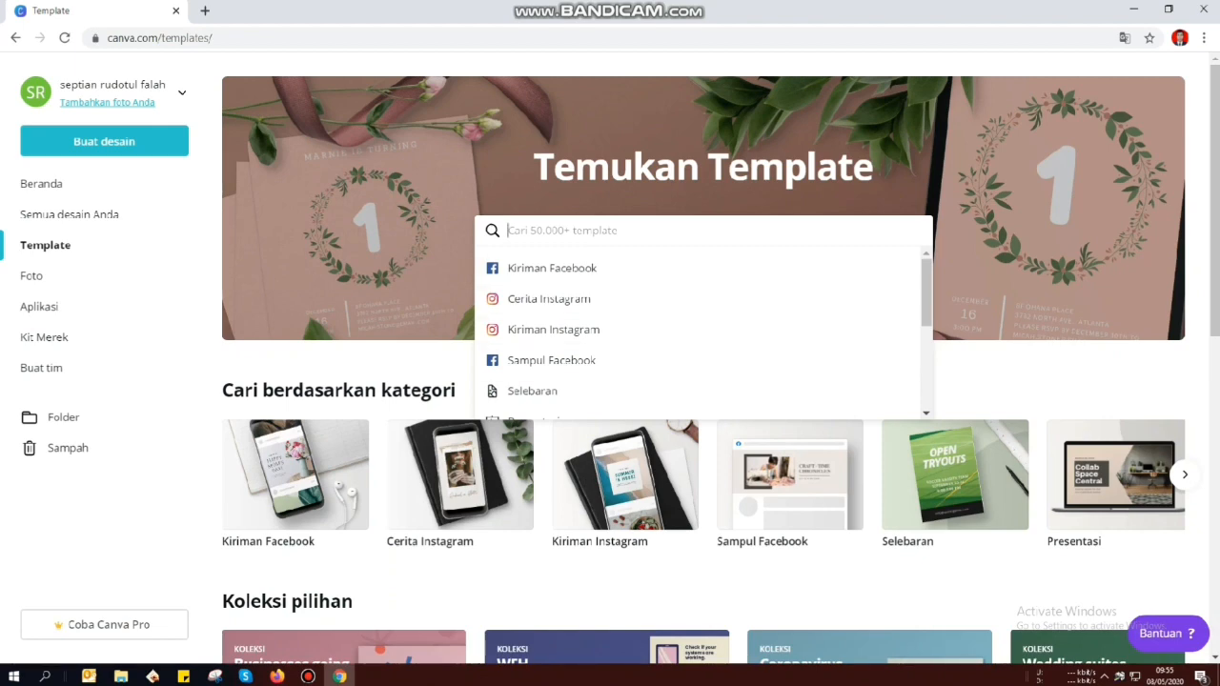
pyautogui.scroll(-5, 704, 381)
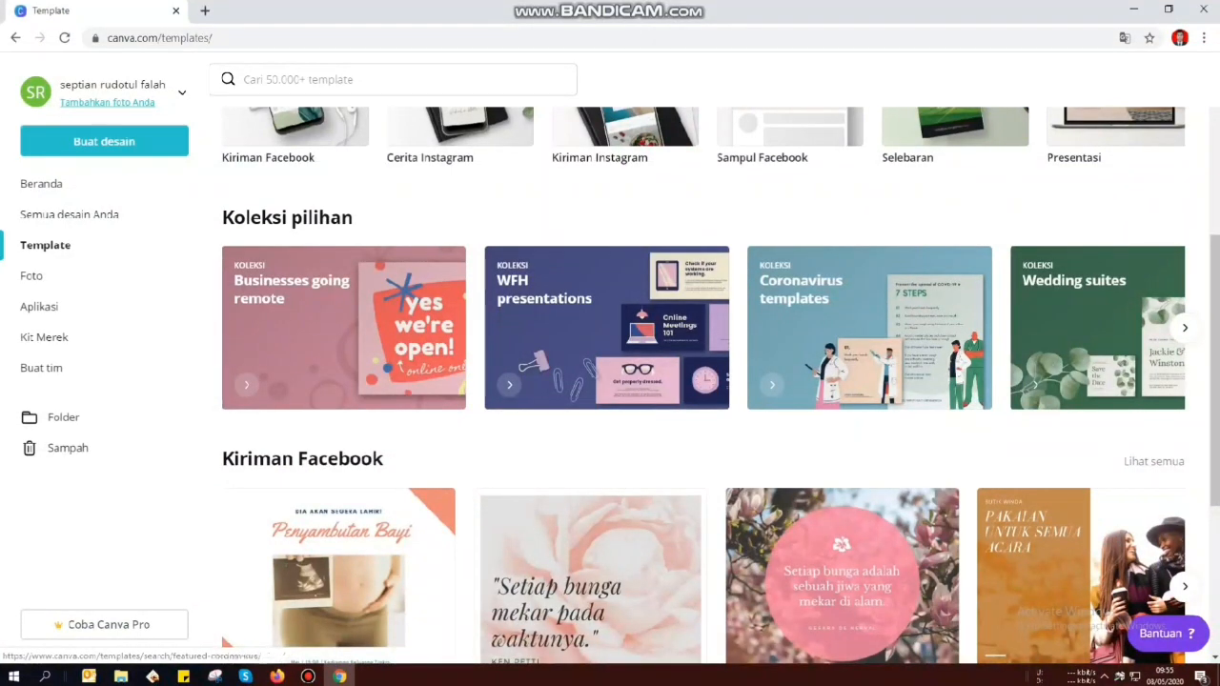
pyautogui.scroll(-6, 705, 381)
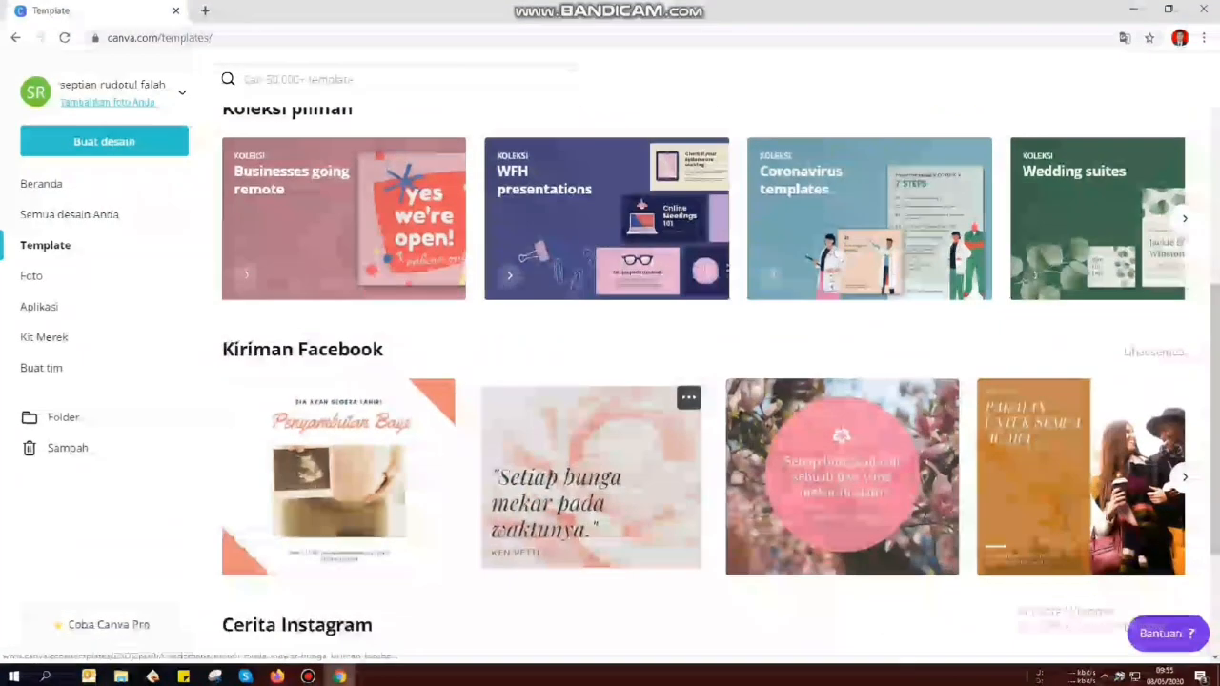
pyautogui.scroll(-5, 705, 381)
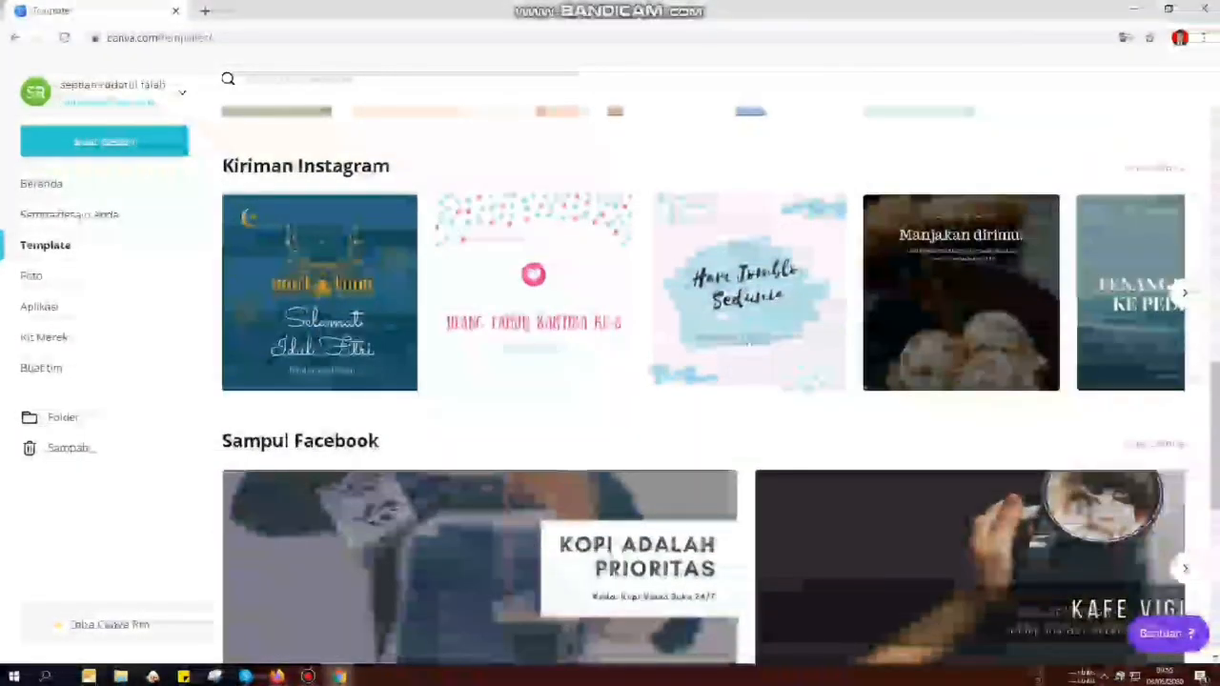
pyautogui.scroll(-3, 705, 381)
pyautogui.scroll(-4, 705, 381)
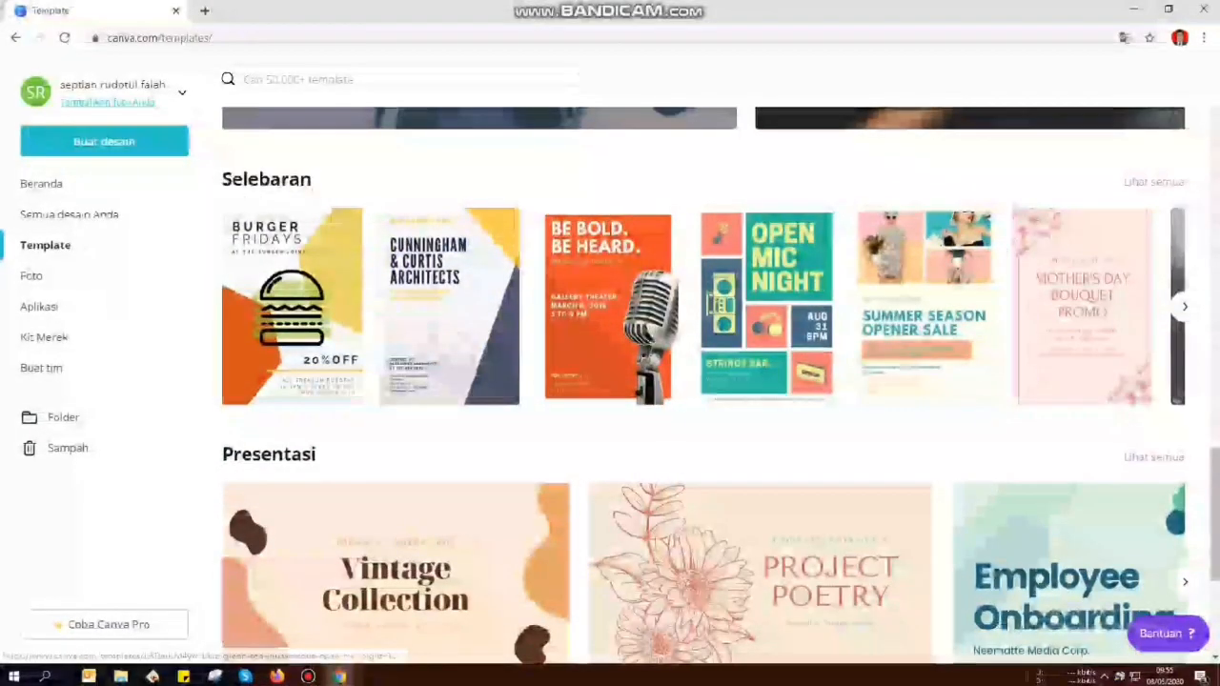
pyautogui.scroll(-2, 763, 429)
pyautogui.scroll(-2, 705, 381)
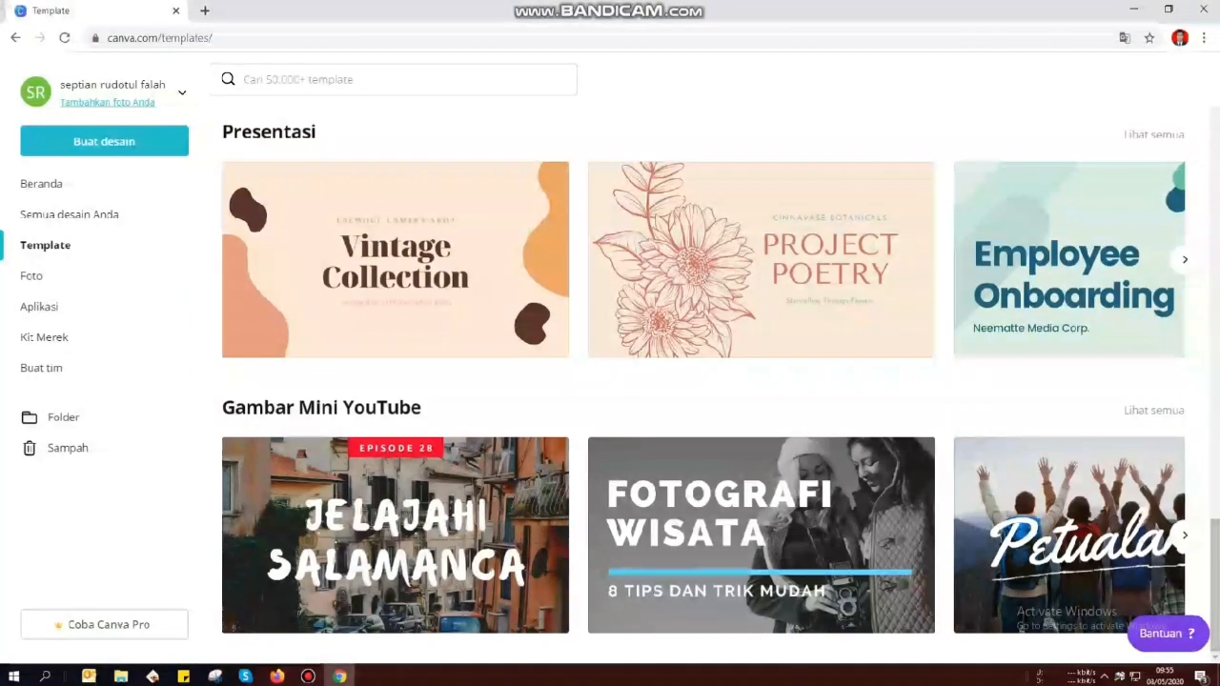
pyautogui.scroll(-5, 706, 381)
pyautogui.scroll(10, 705, 382)
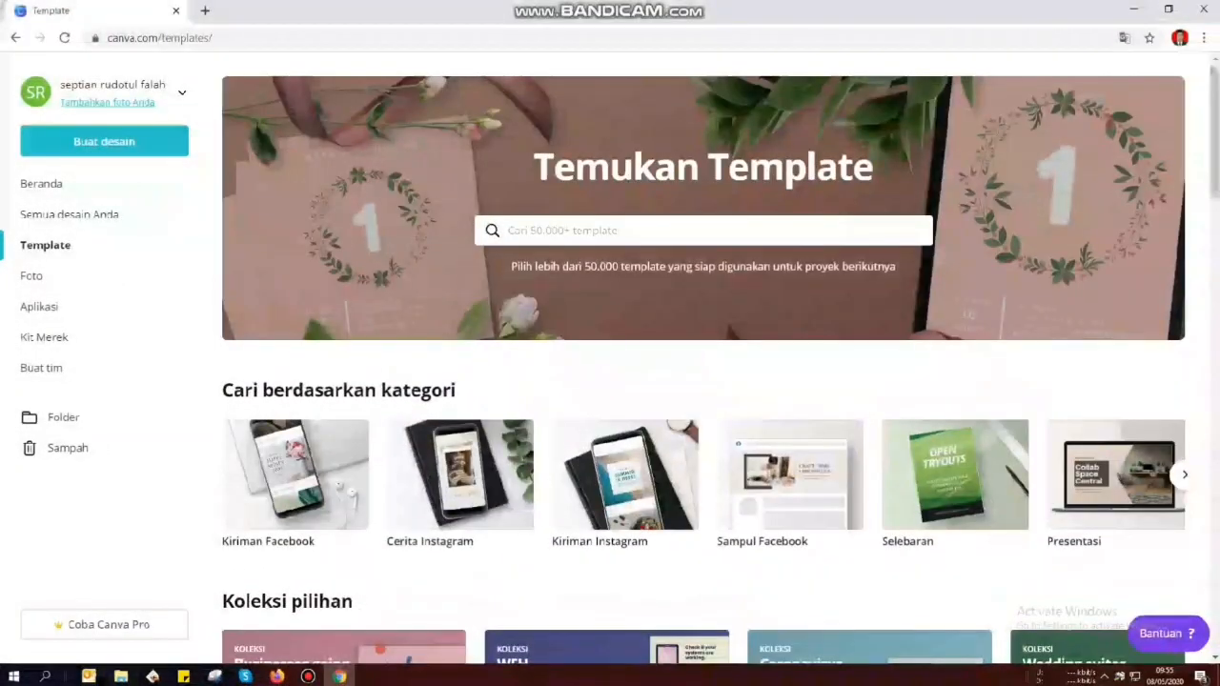
# Search the template library for the Resume category, then clear the search text and dismiss the suggestions.
pyautogui.click(610, 231)
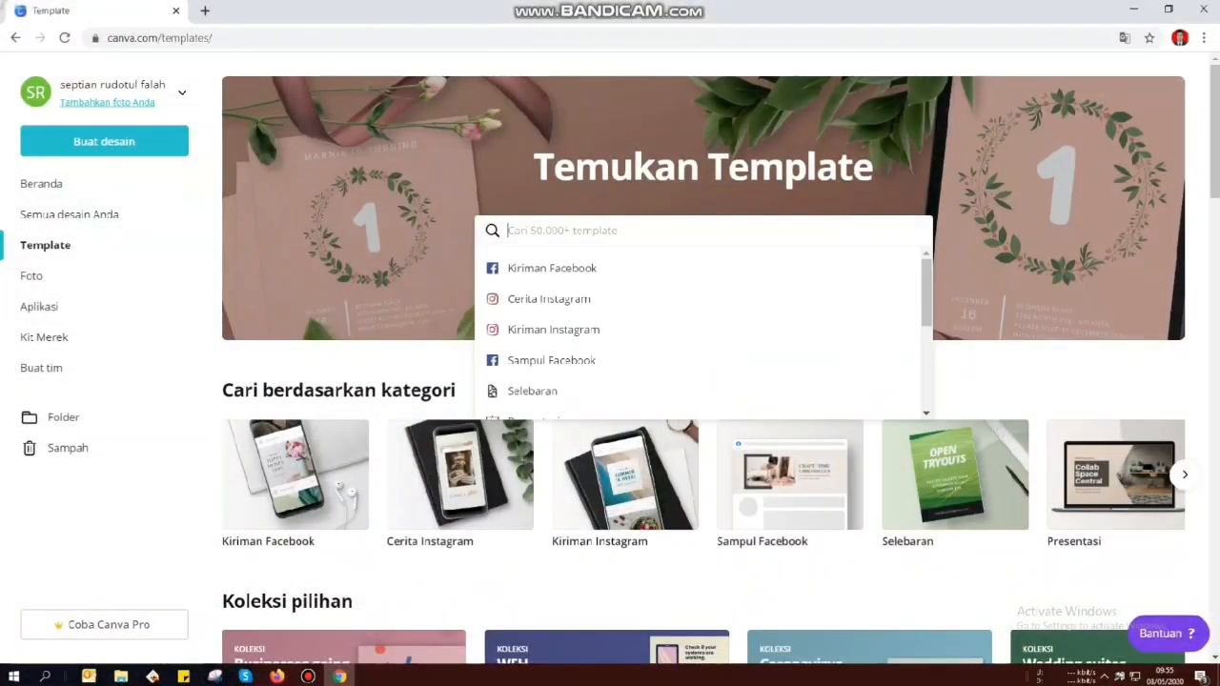
pyautogui.write('ro')
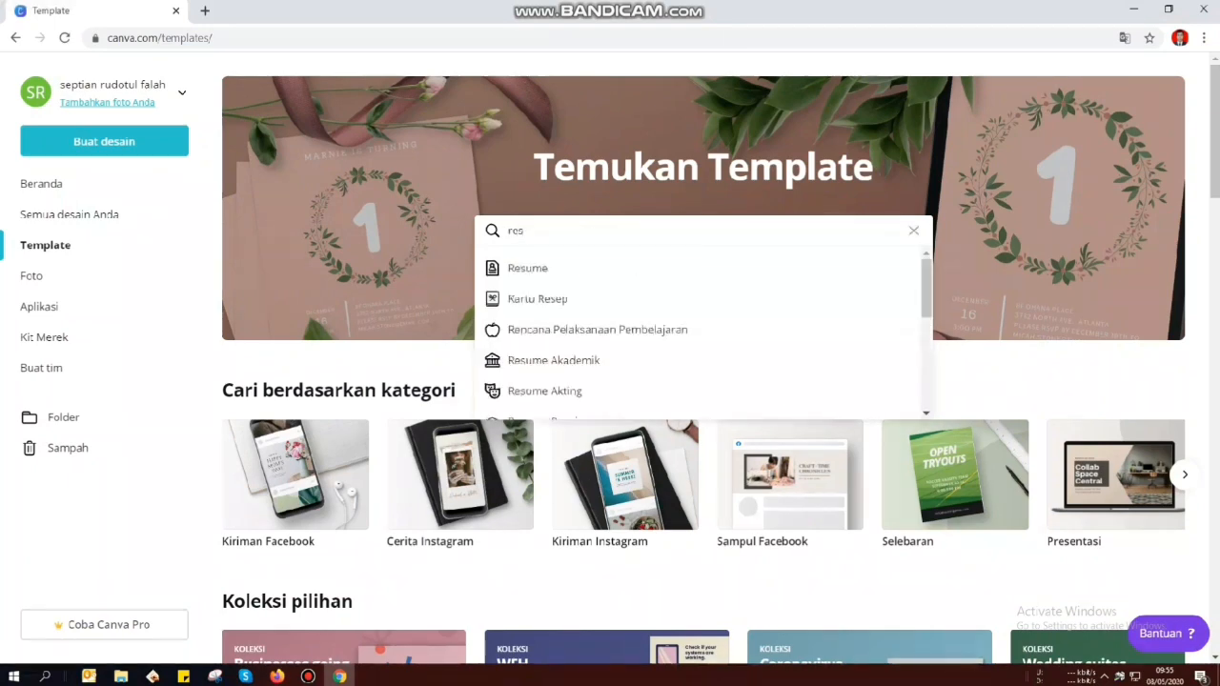
pyautogui.click(528, 269)
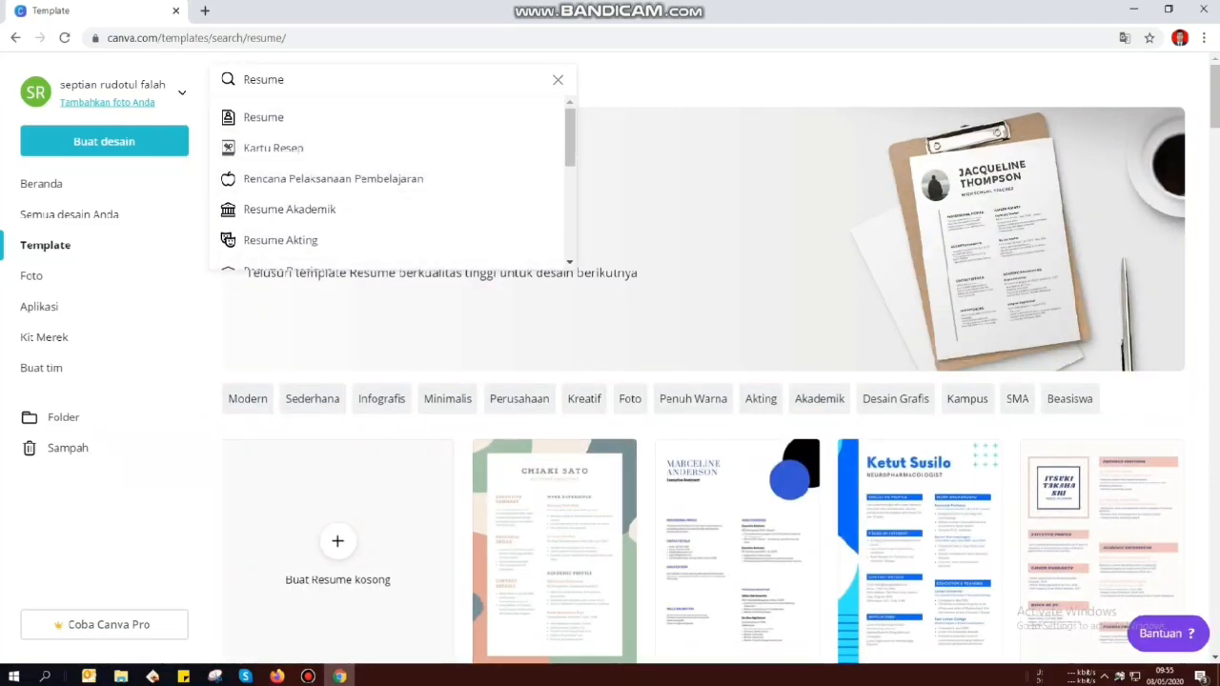
pyautogui.scroll(-3, 693, 168)
pyautogui.click(558, 80)
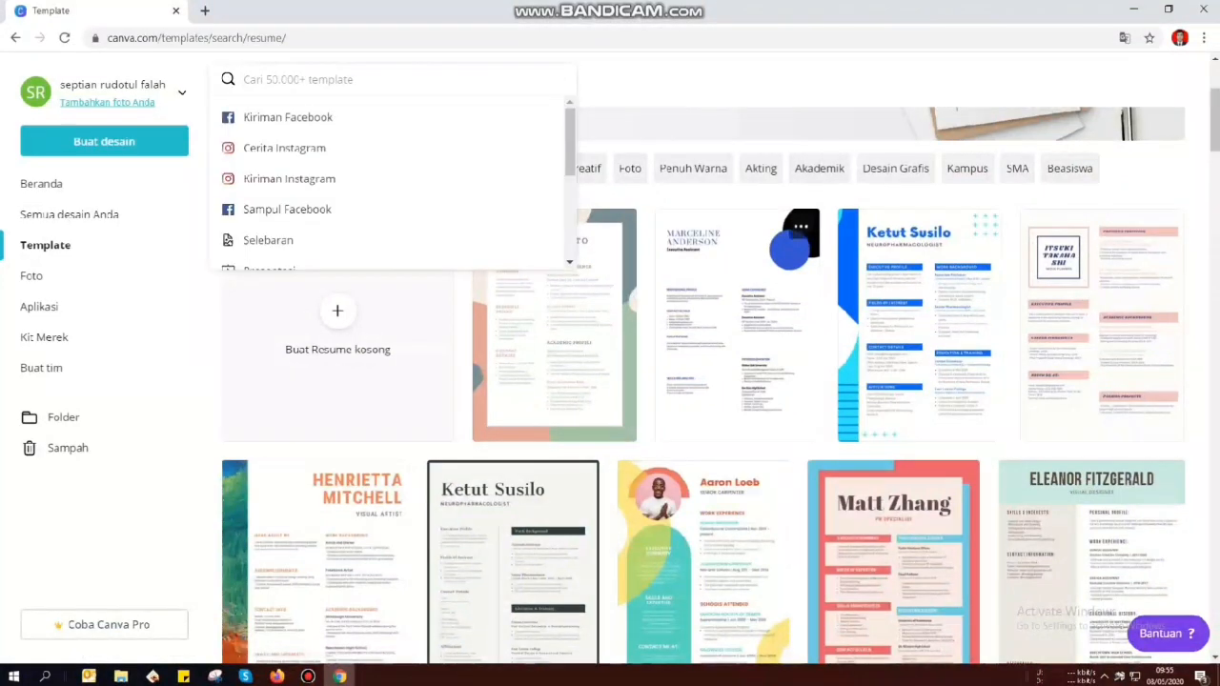
pyautogui.press('Escape')
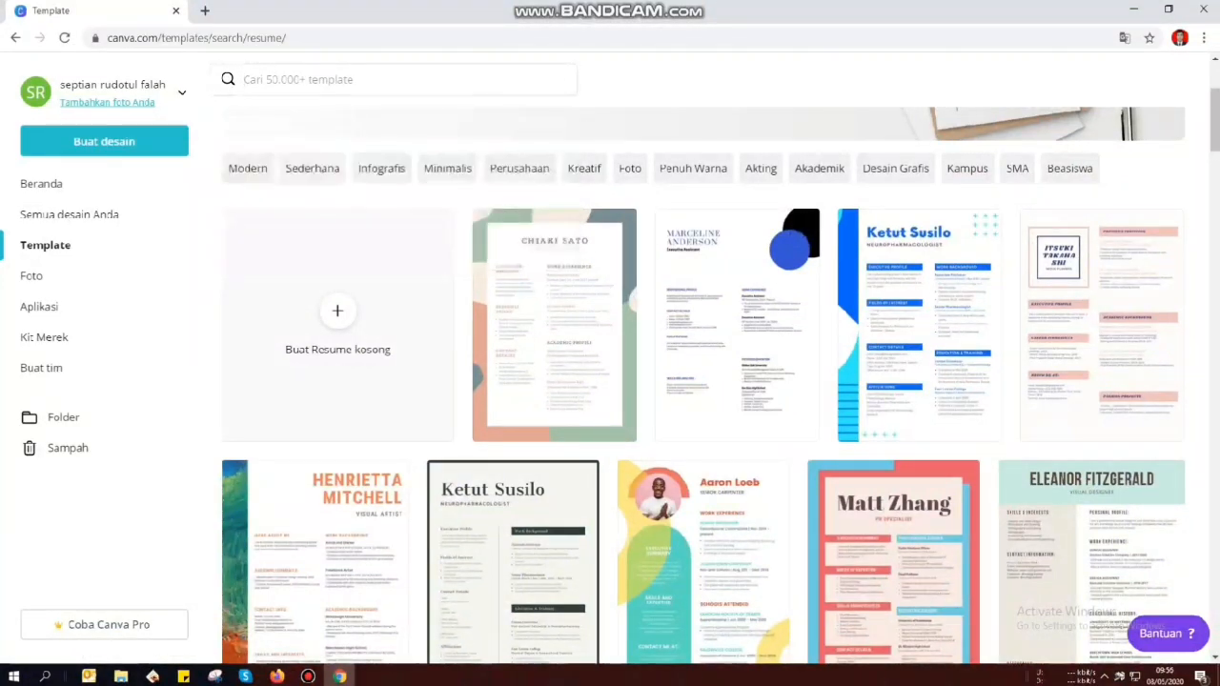
# Look through the Resume template results for a modern design with a photo.
pyautogui.scroll(-3, 789, 250)
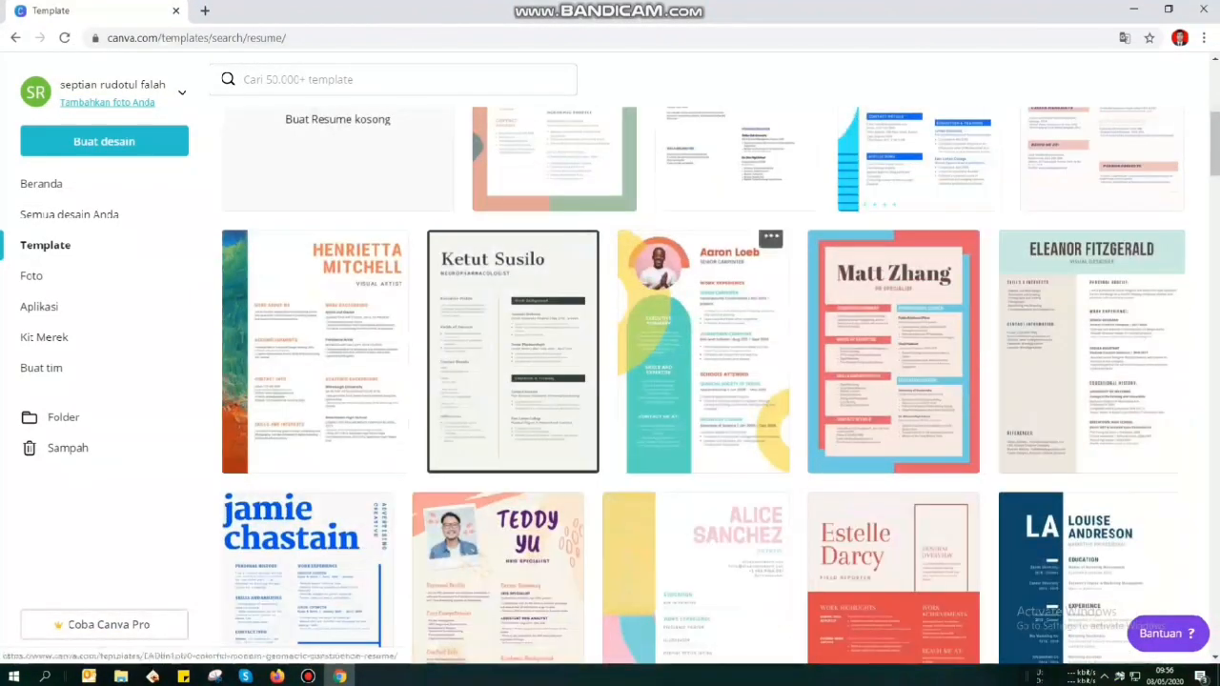
pyautogui.scroll(-3, 610, 381)
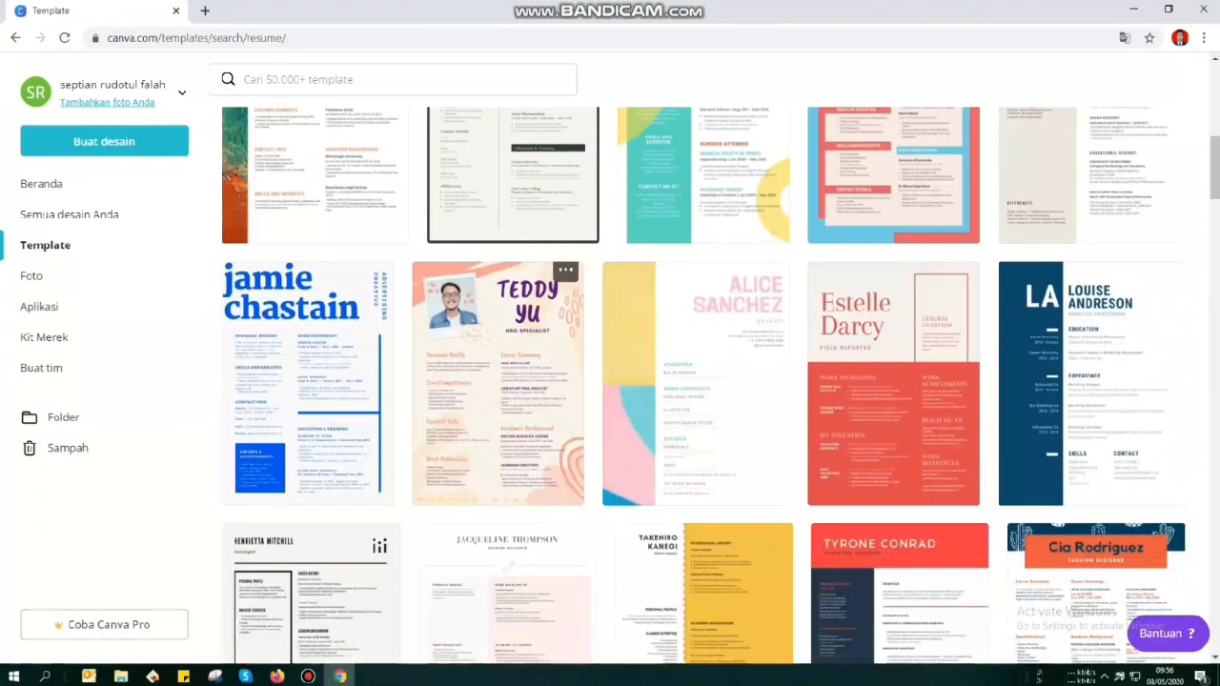
pyautogui.scroll(-10, 695, 381)
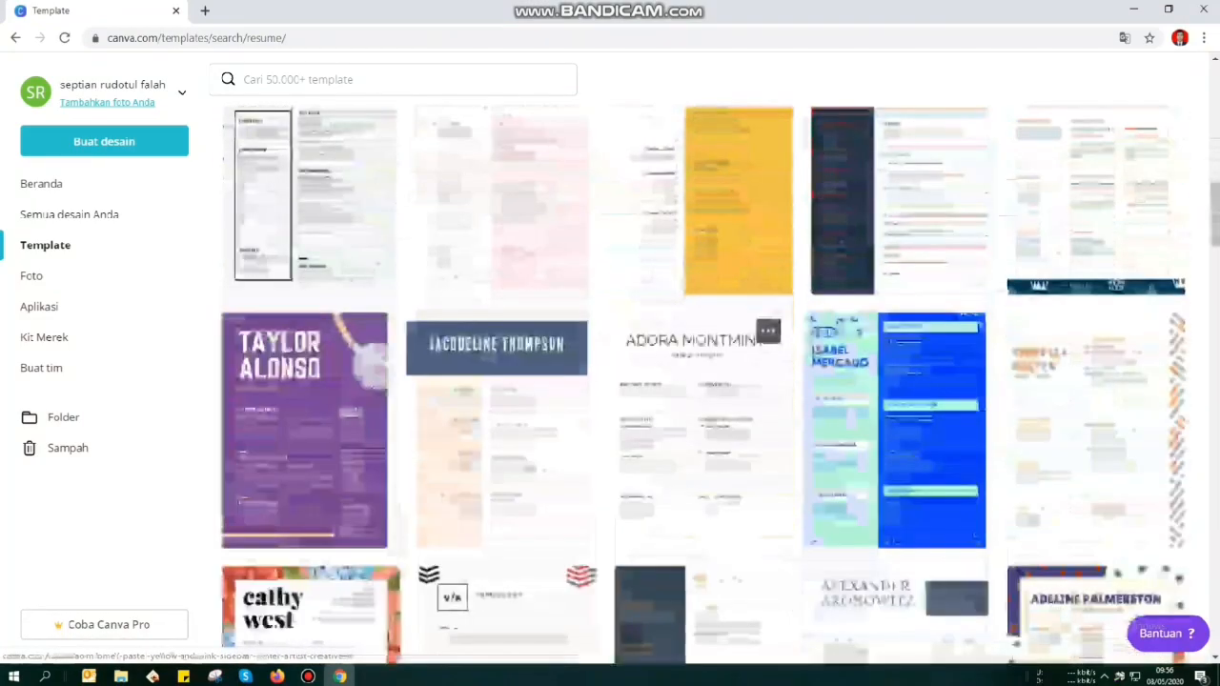
pyautogui.scroll(-3, 1068, 530)
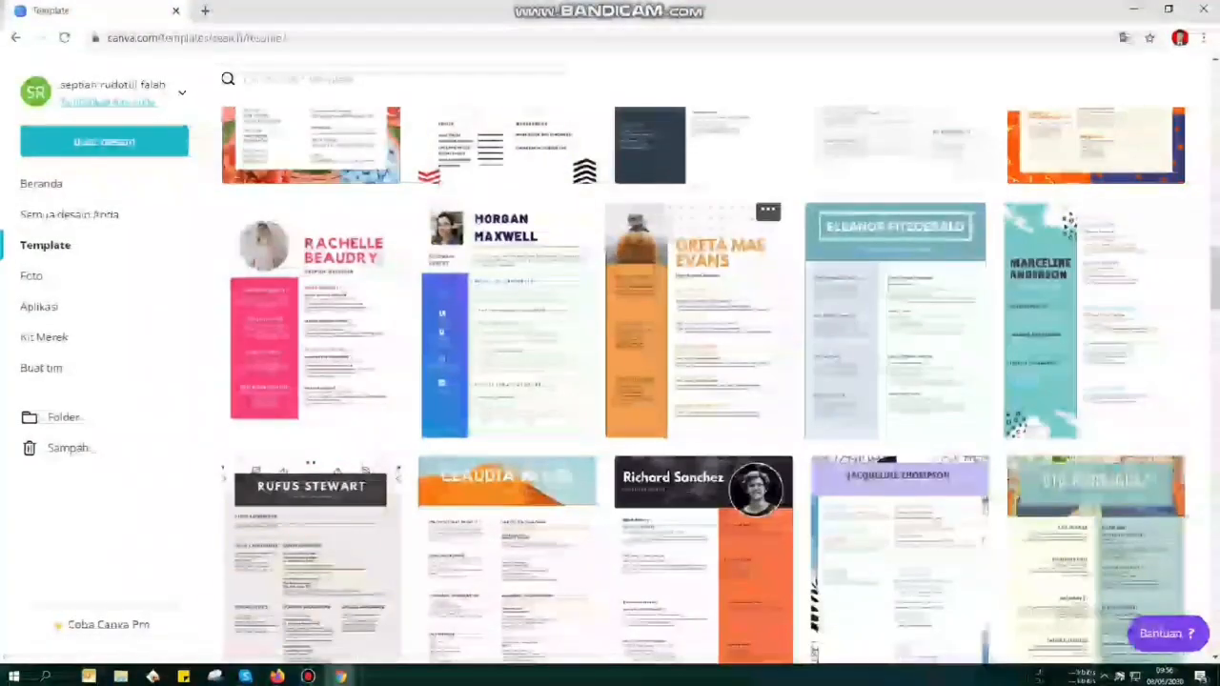
pyautogui.scroll(-3, 515, 382)
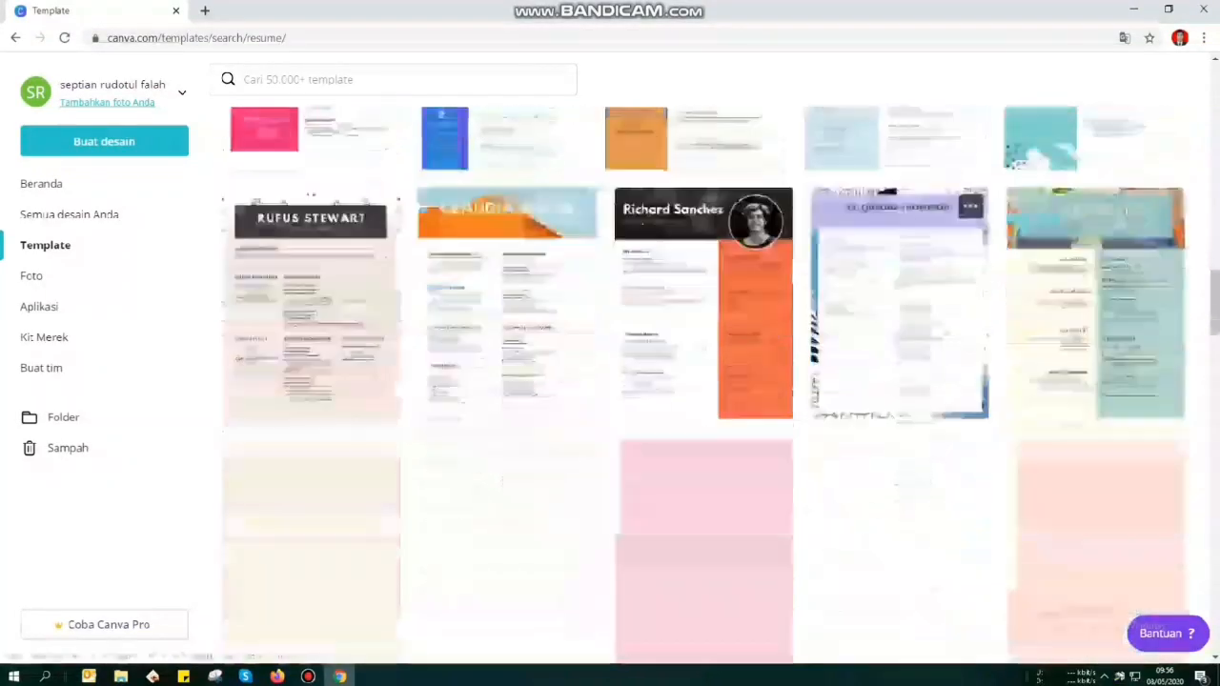
pyautogui.scroll(-5, 515, 429)
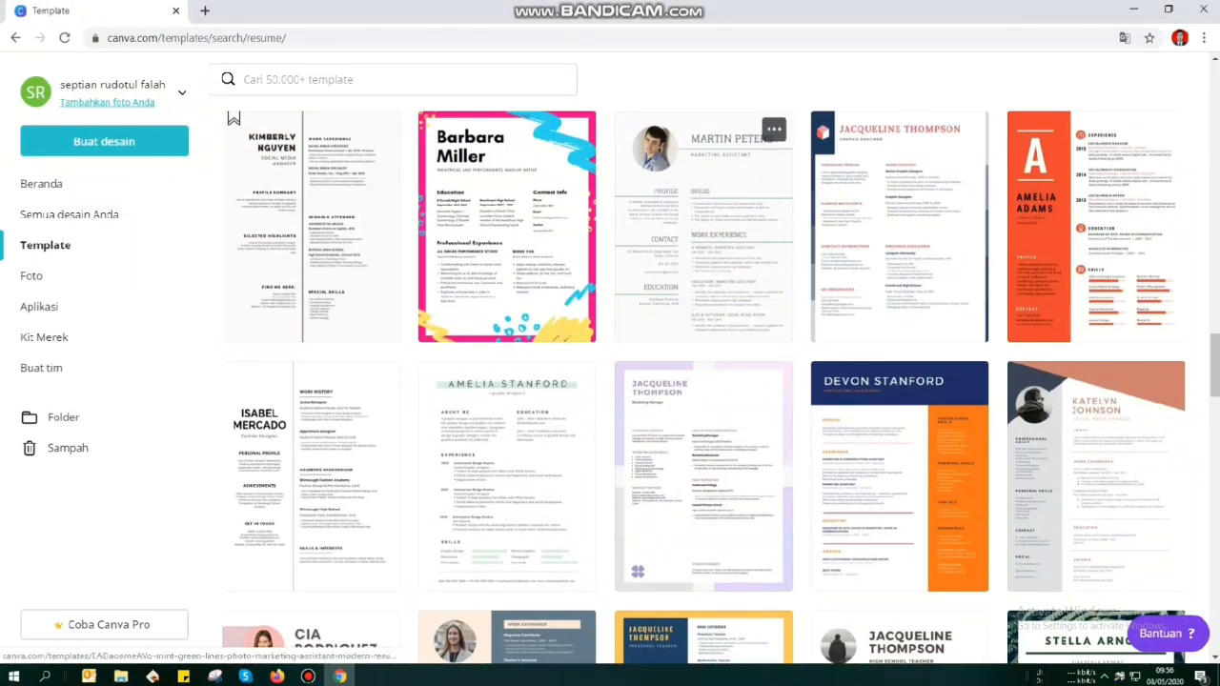
pyautogui.scroll(-3, 505, 419)
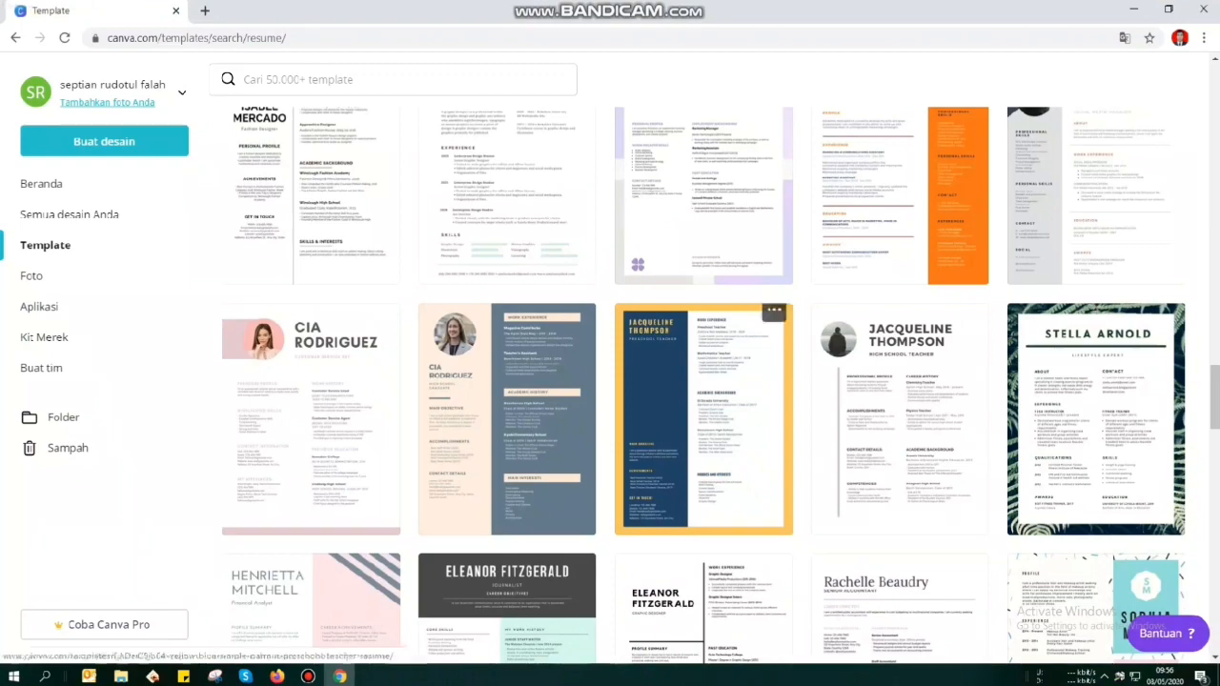
pyautogui.scroll(-3, 505, 419)
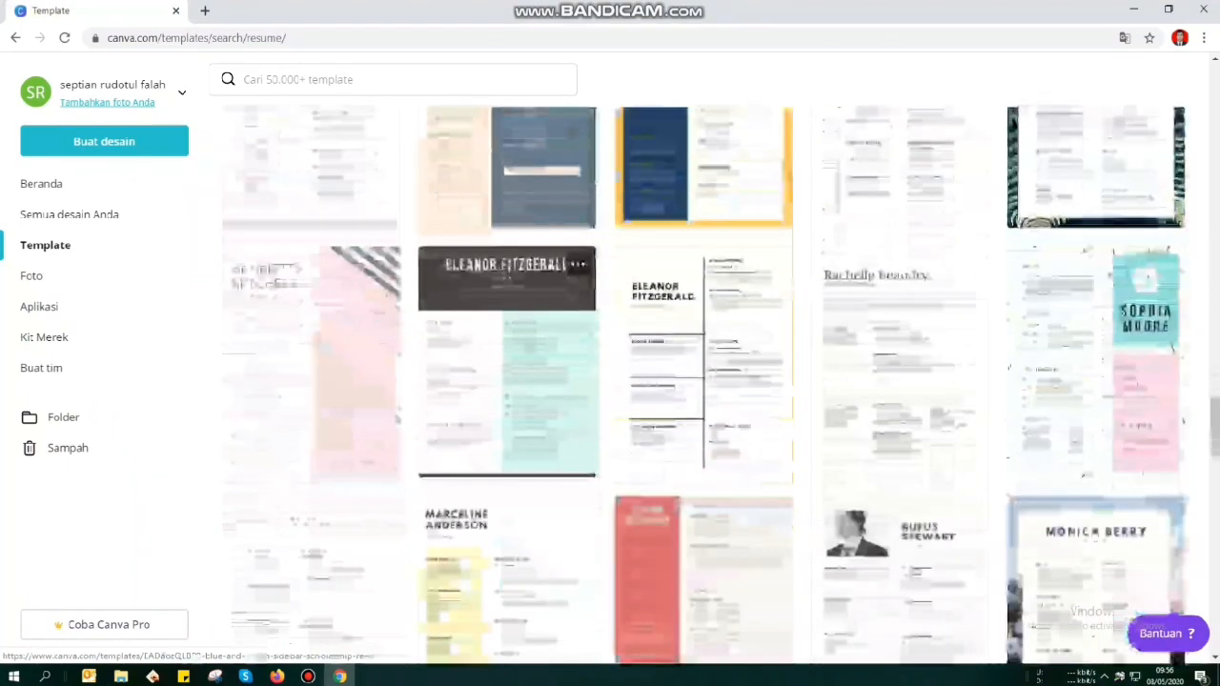
pyautogui.scroll(-5, 505, 419)
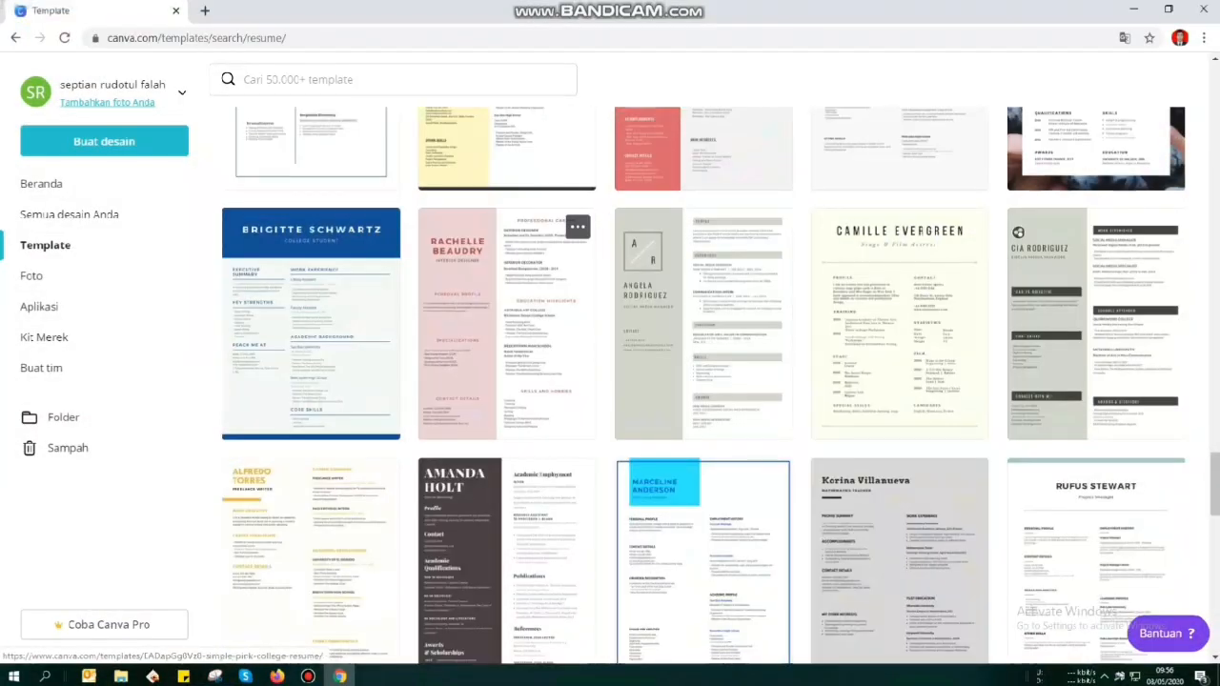
pyautogui.scroll(-8, 505, 381)
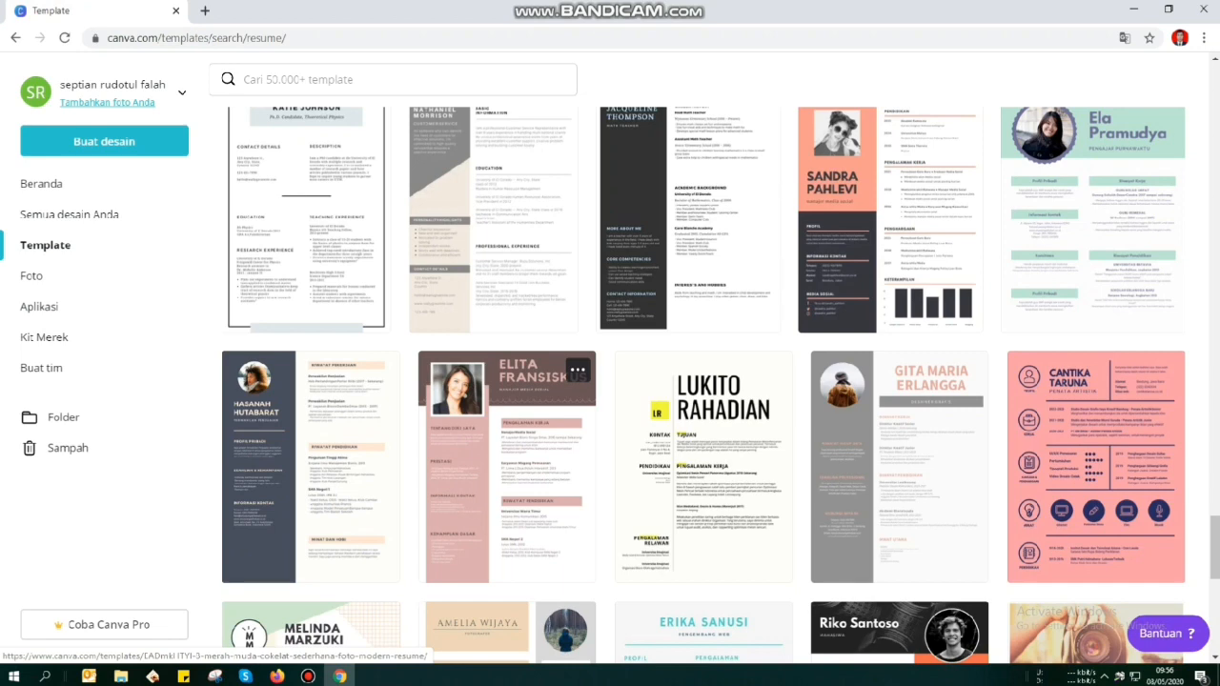
# Open the Merah Muda Cokelat Sederhana Foto Modern Resume template, review its colours, fonts and similar designs, and start a design from it.
pyautogui.click(507, 467)
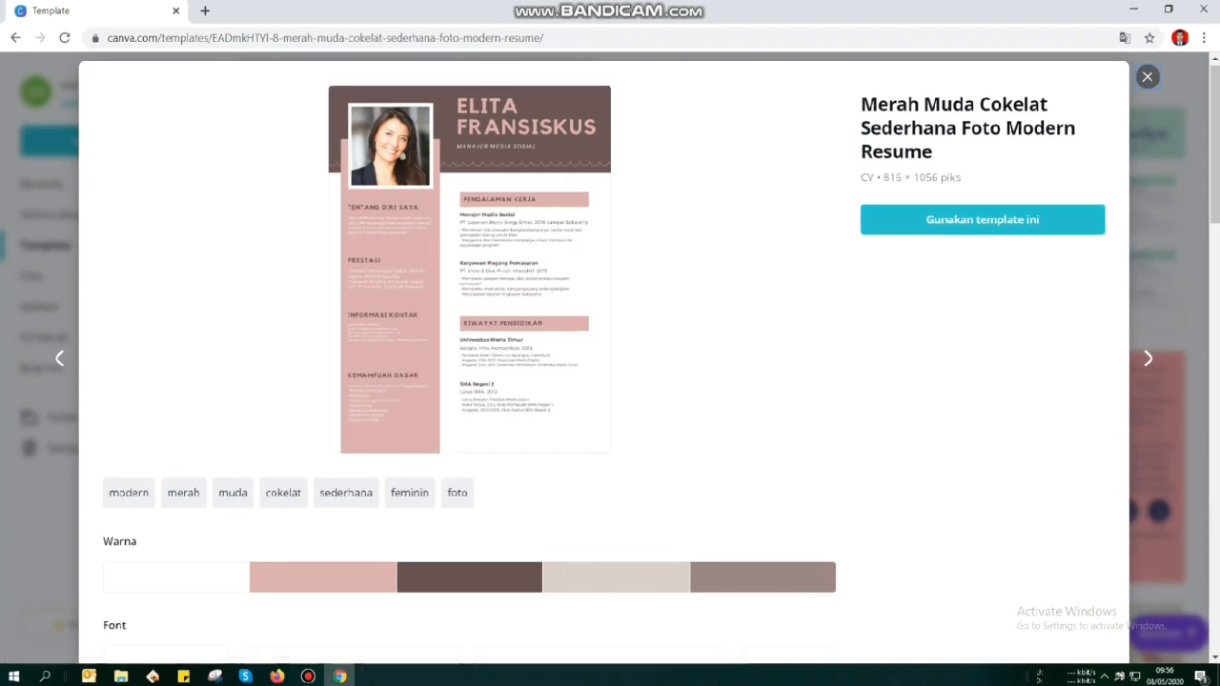
pyautogui.scroll(-3, 610, 362)
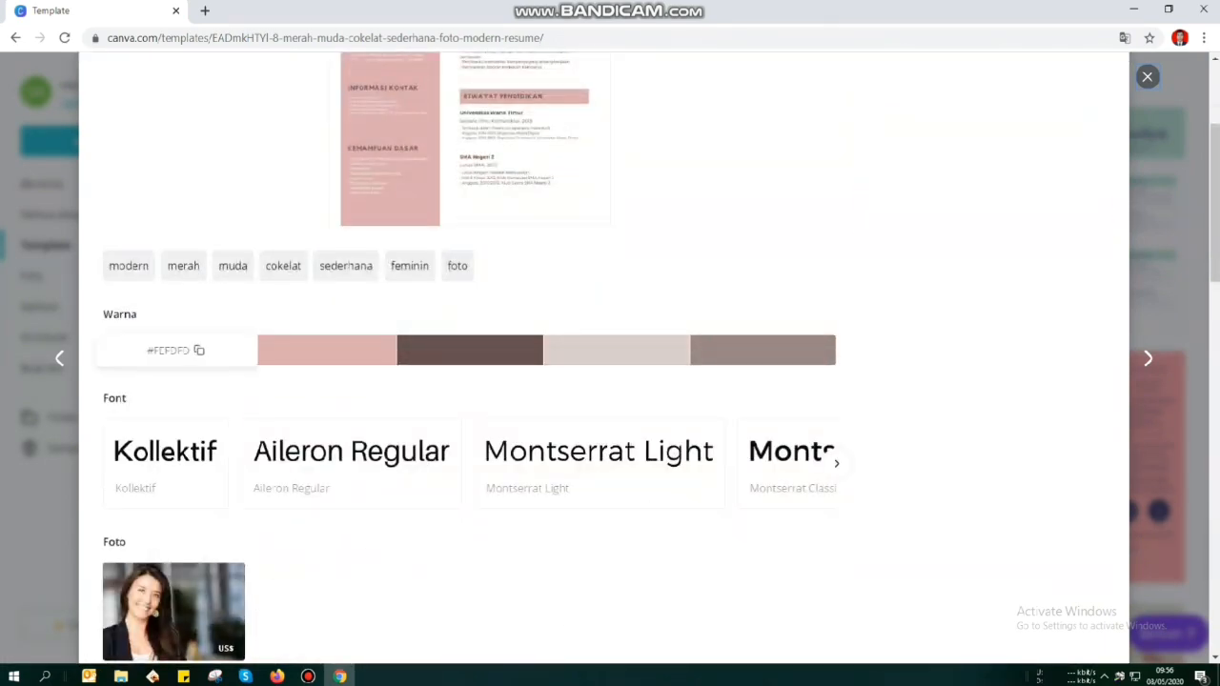
pyautogui.scroll(-1, 610, 362)
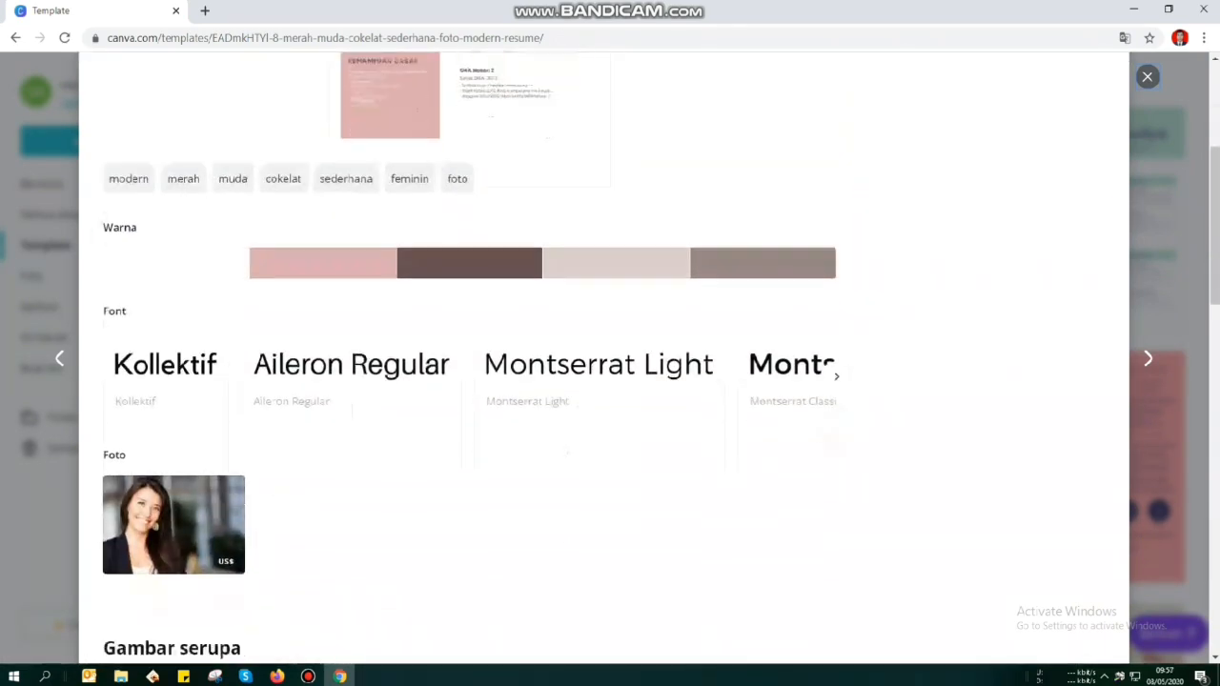
pyautogui.scroll(-6, 609, 362)
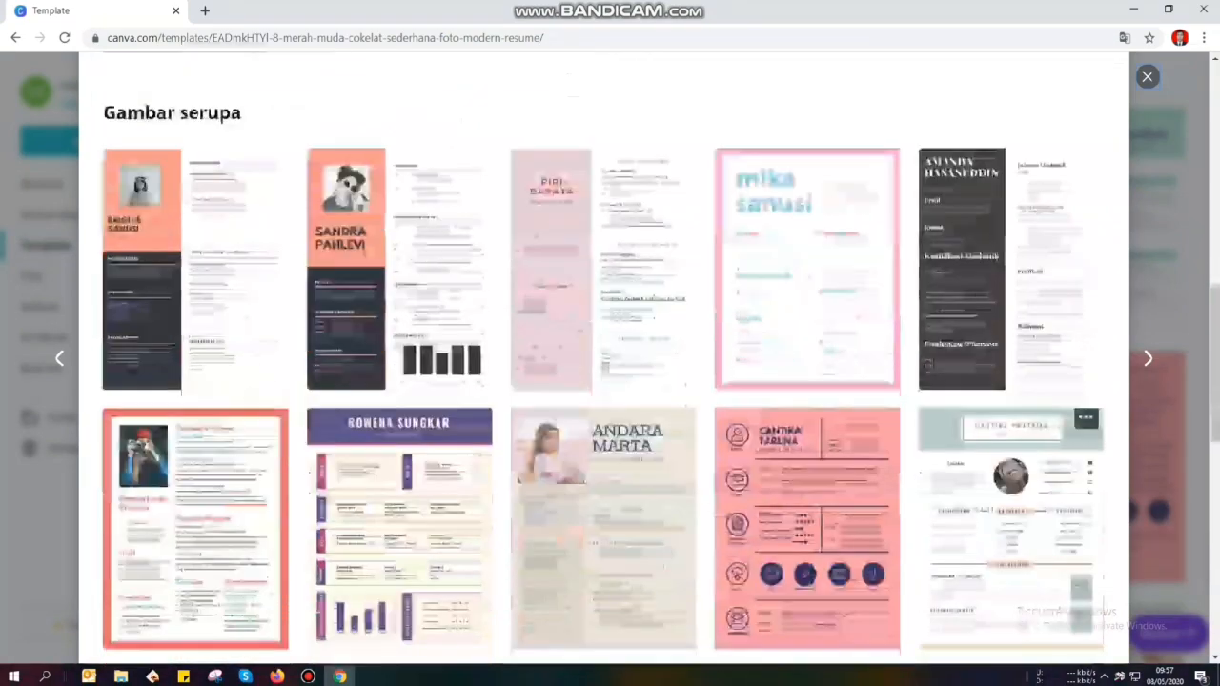
pyautogui.scroll(3, 610, 362)
pyautogui.scroll(-4, 610, 362)
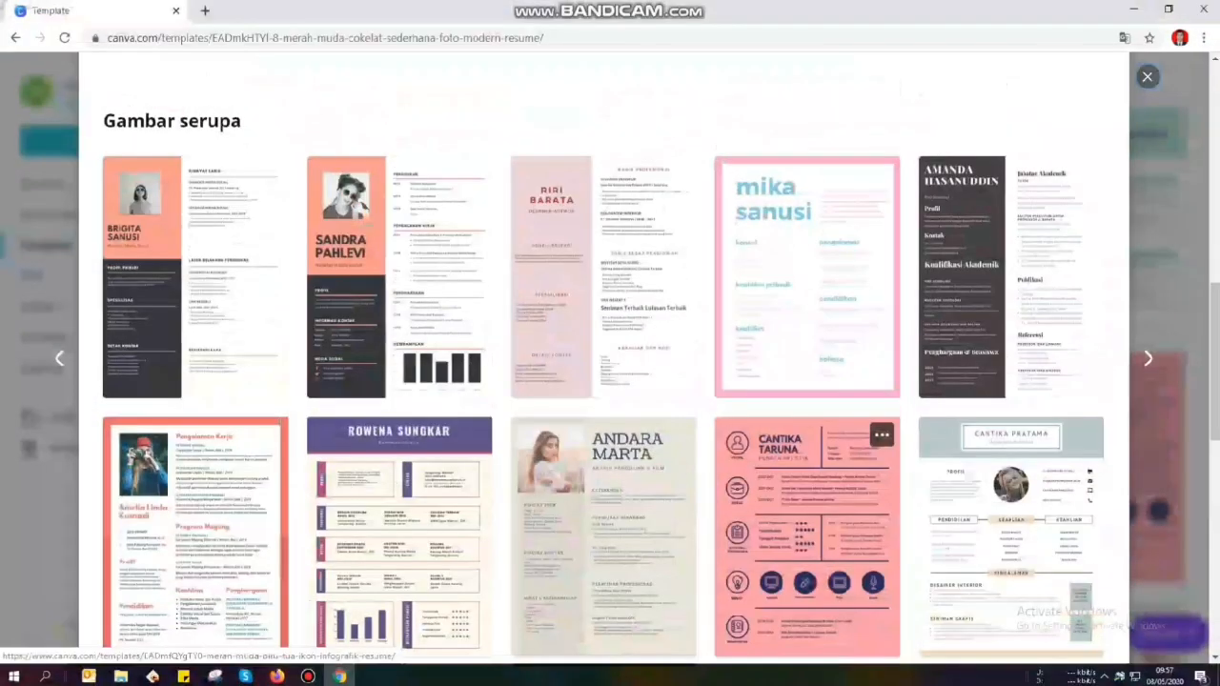
pyautogui.scroll(7, 610, 363)
pyautogui.click(982, 221)
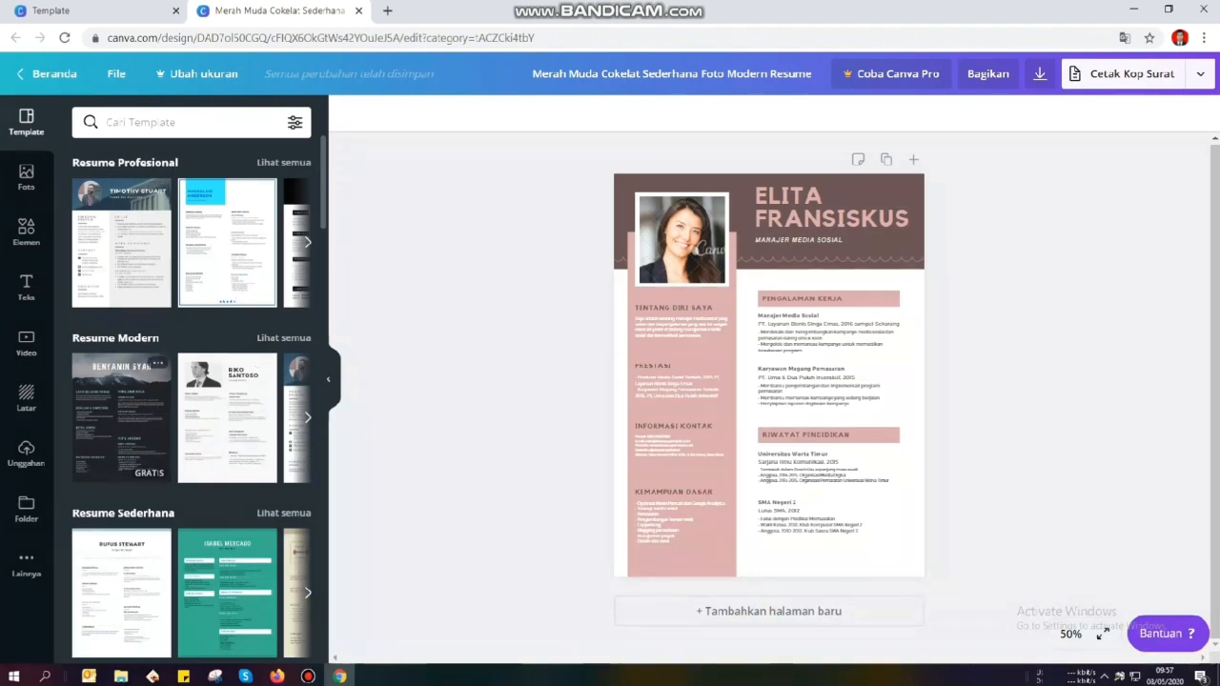
# Look over the other resume template groups and preview the resume design in full screen before returning to the editor.
pyautogui.scroll(-5, 122, 434)
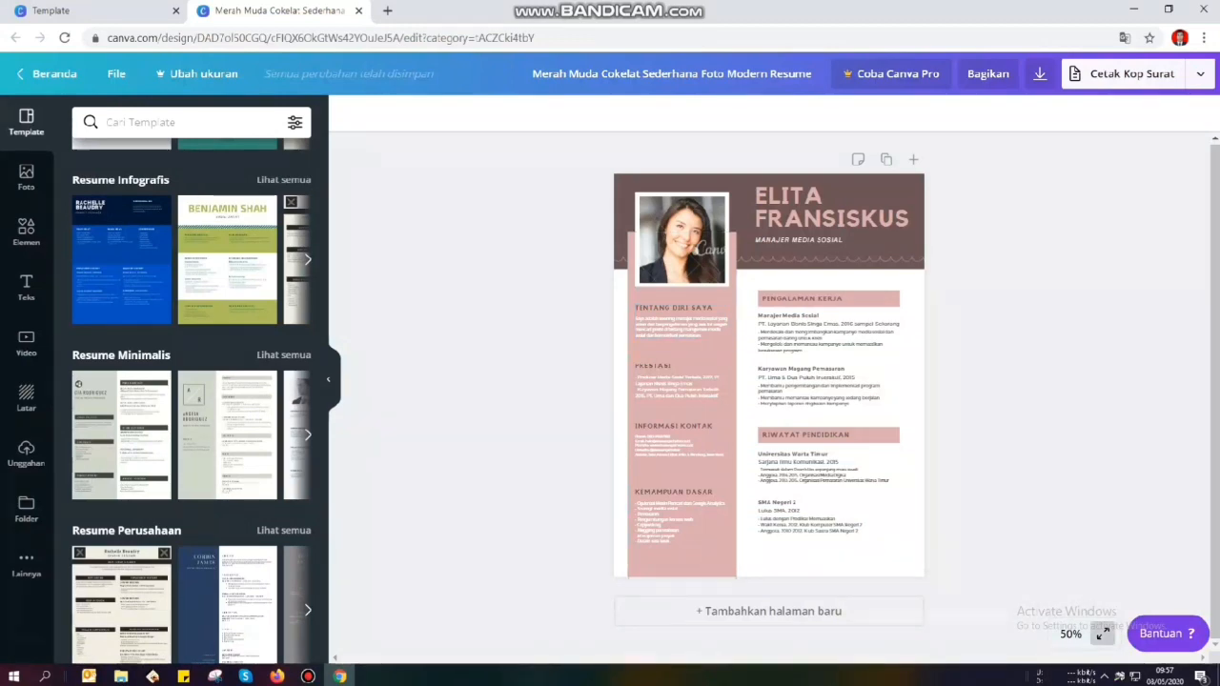
pyautogui.click(1102, 634)
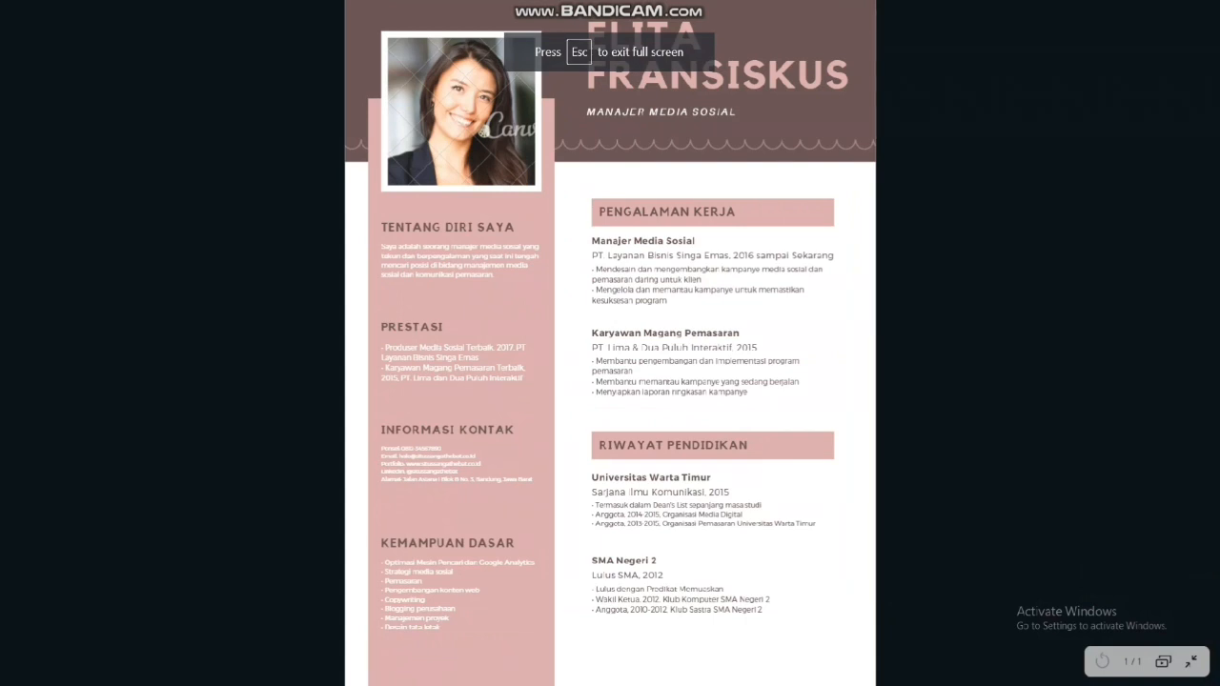
pyautogui.press('Escape')
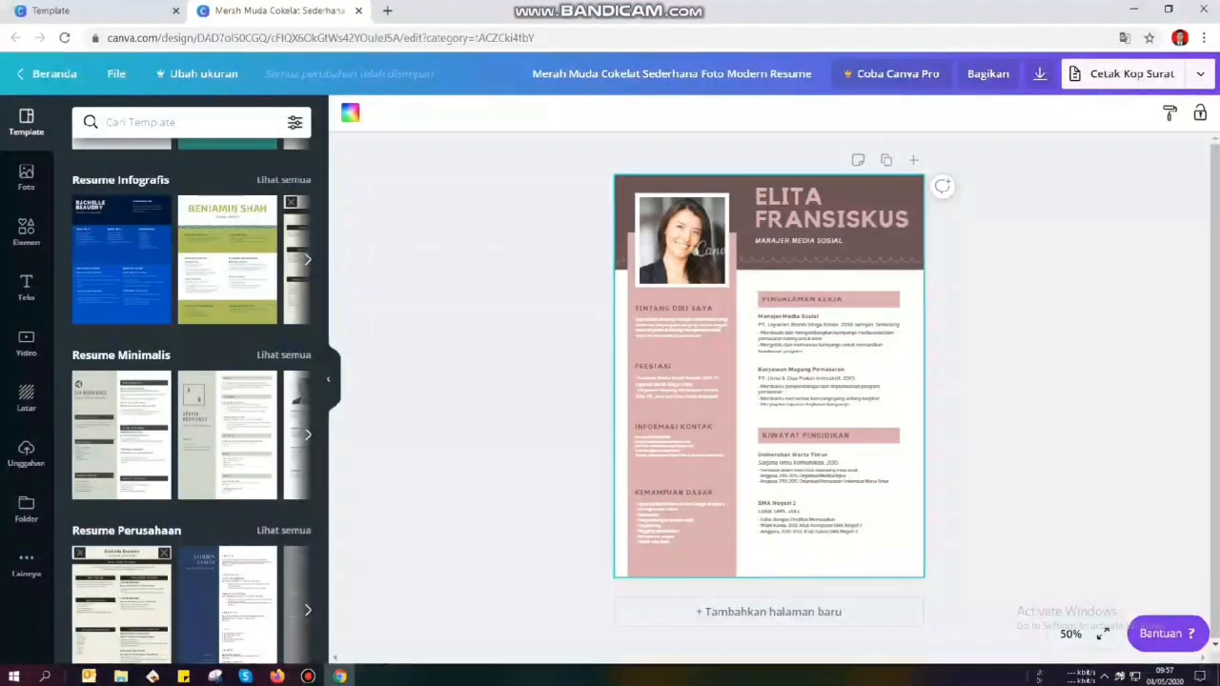
# Enlarge the page to 100% and look over the resume's sections, from the photo header down to the skills and education.
pyautogui.click(1071, 634)
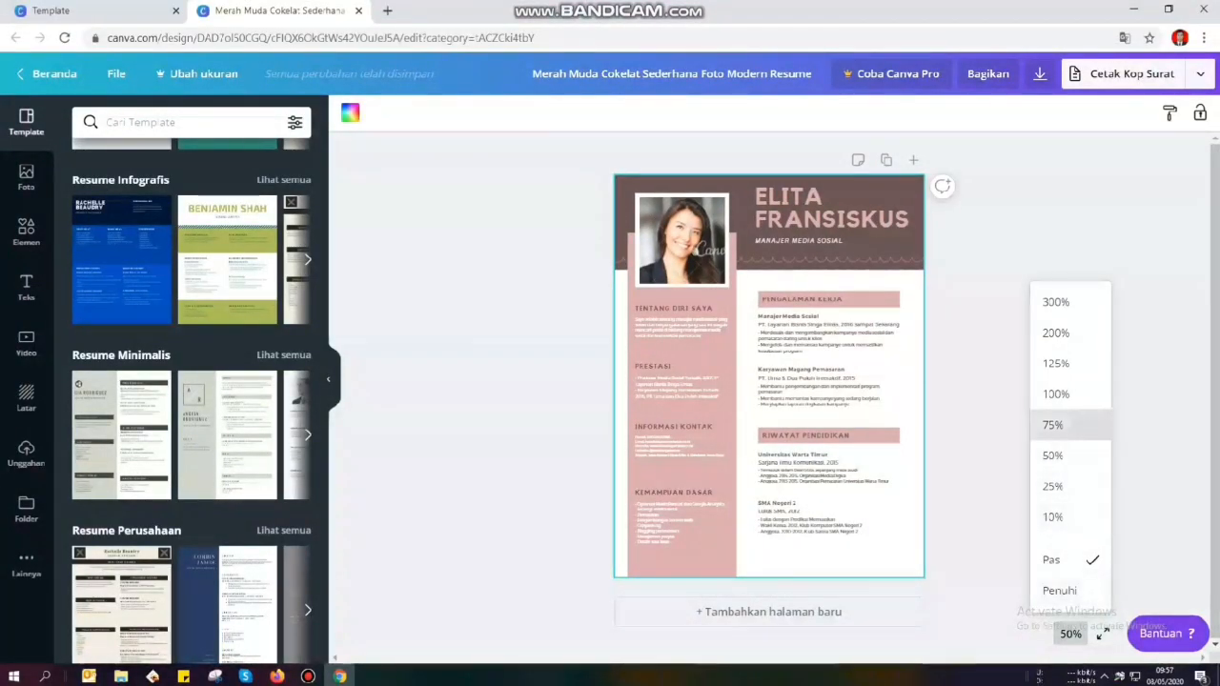
pyautogui.click(1052, 425)
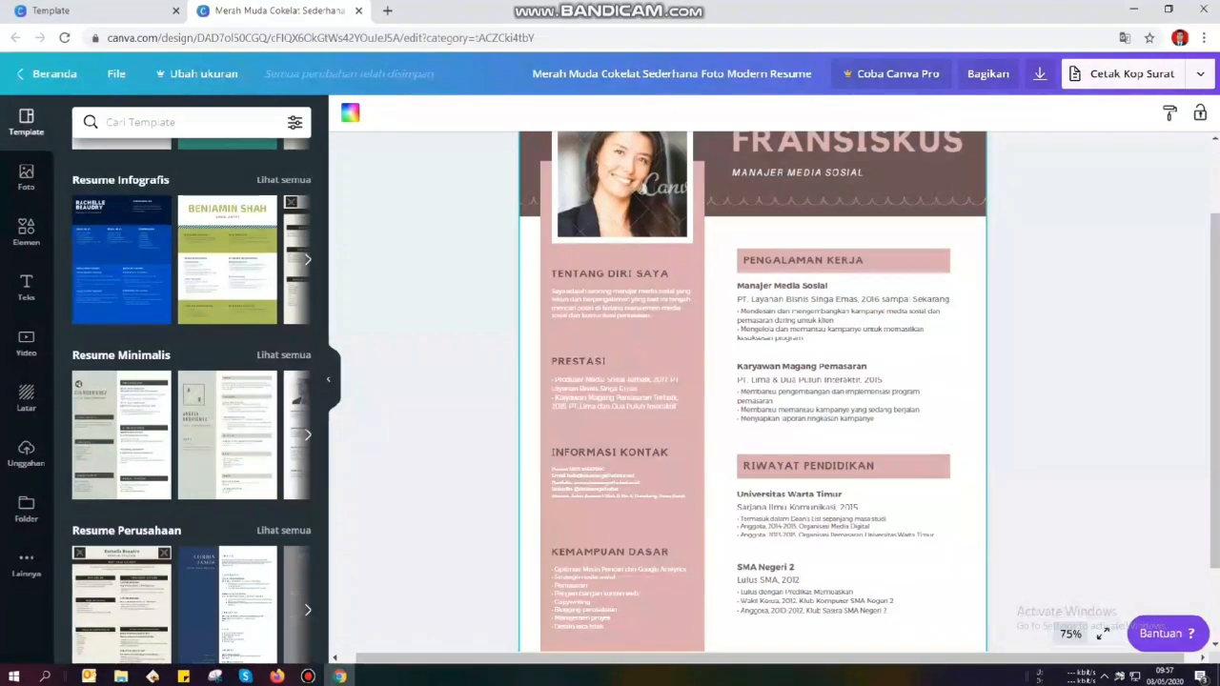
pyautogui.click(1071, 633)
pyautogui.click(1060, 394)
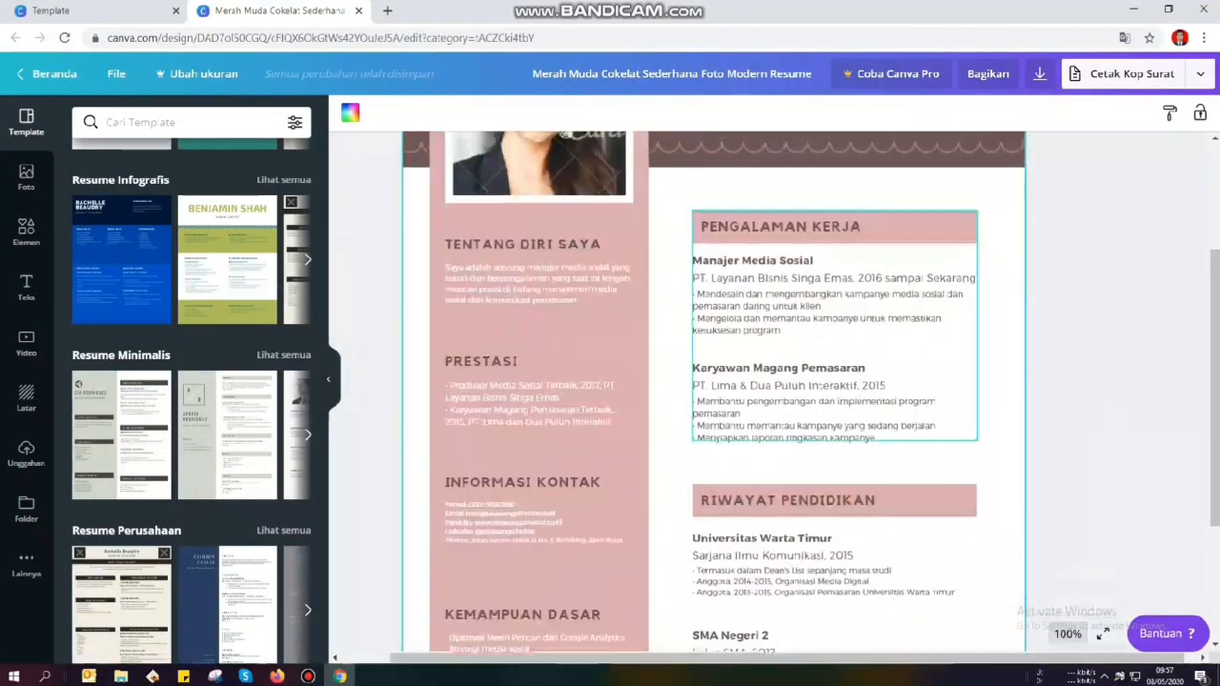
pyautogui.scroll(3, 905, 393)
pyautogui.scroll(-3, 905, 393)
pyautogui.scroll(3, 715, 393)
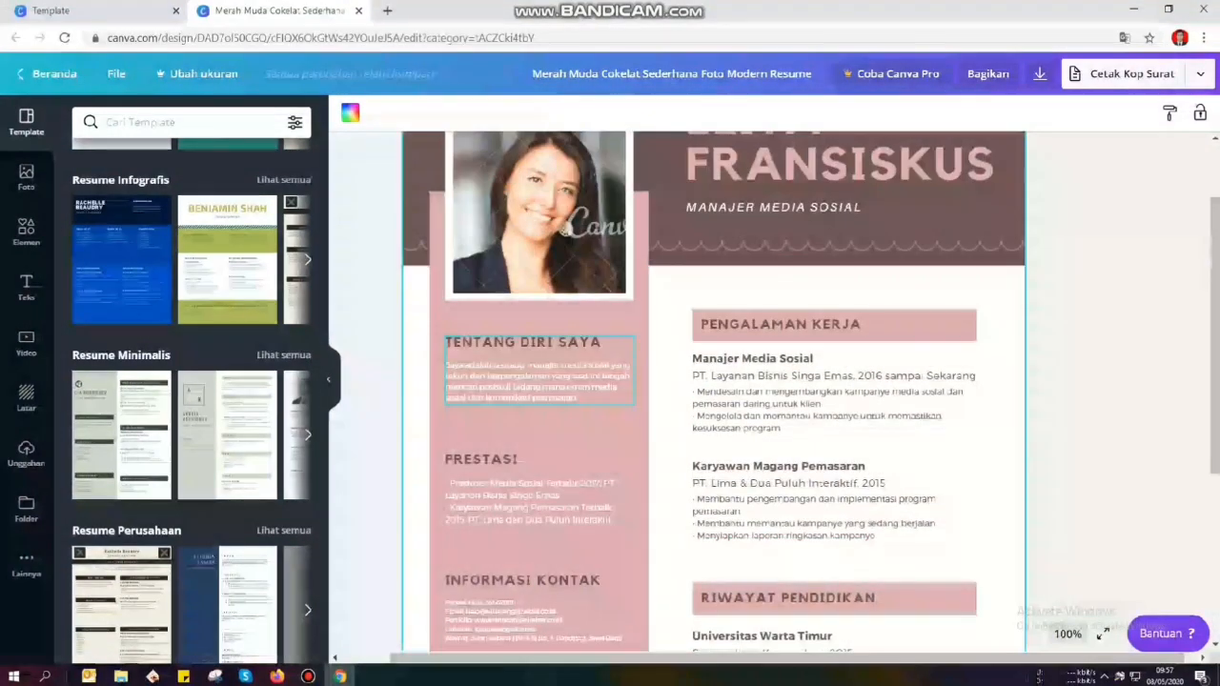
pyautogui.scroll(2, 714, 392)
pyautogui.scroll(-3, 715, 393)
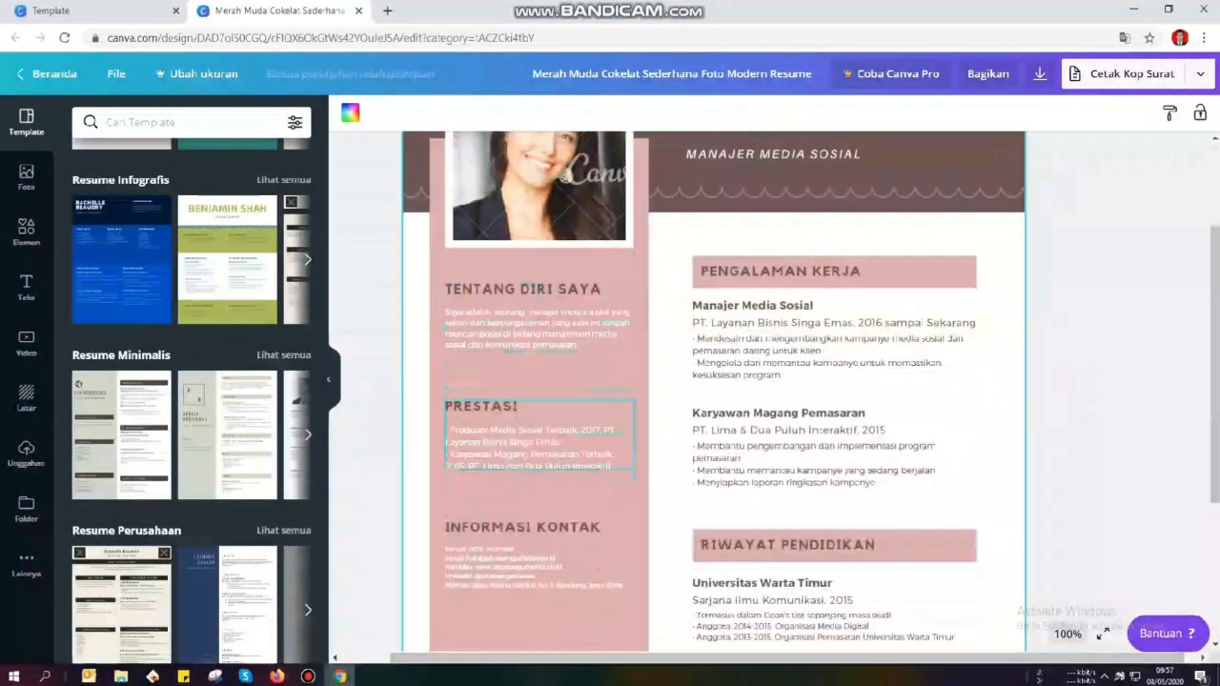
pyautogui.scroll(-2, 715, 392)
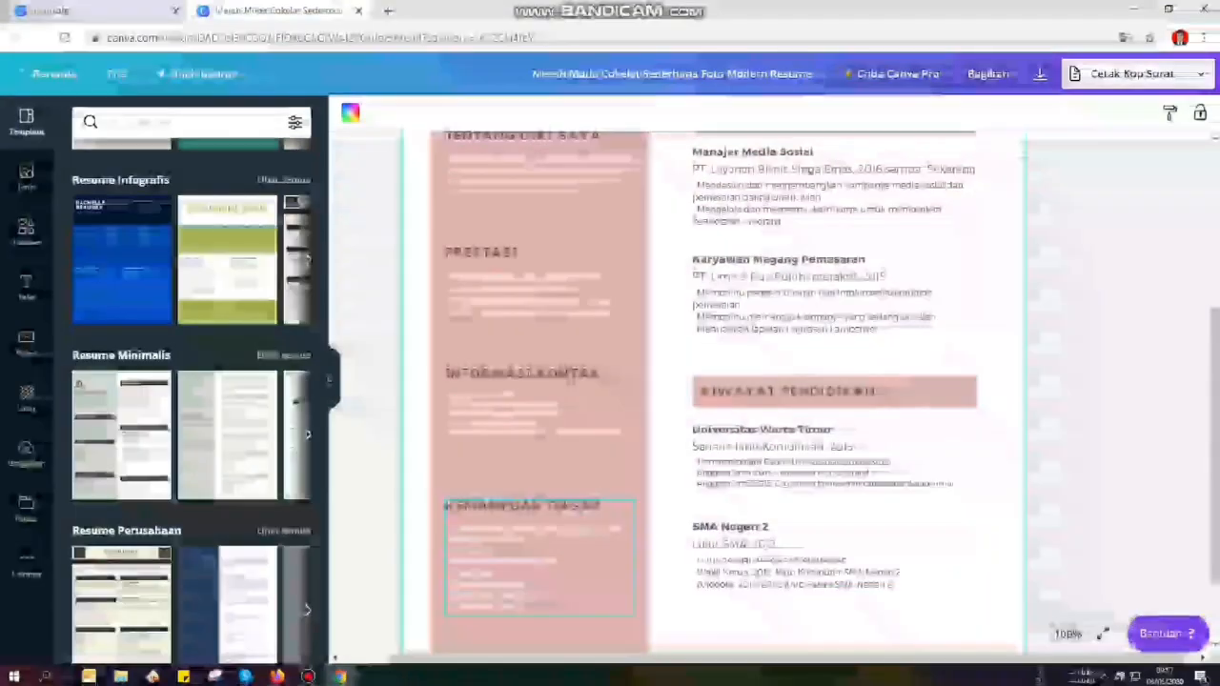
pyautogui.scroll(4, 715, 393)
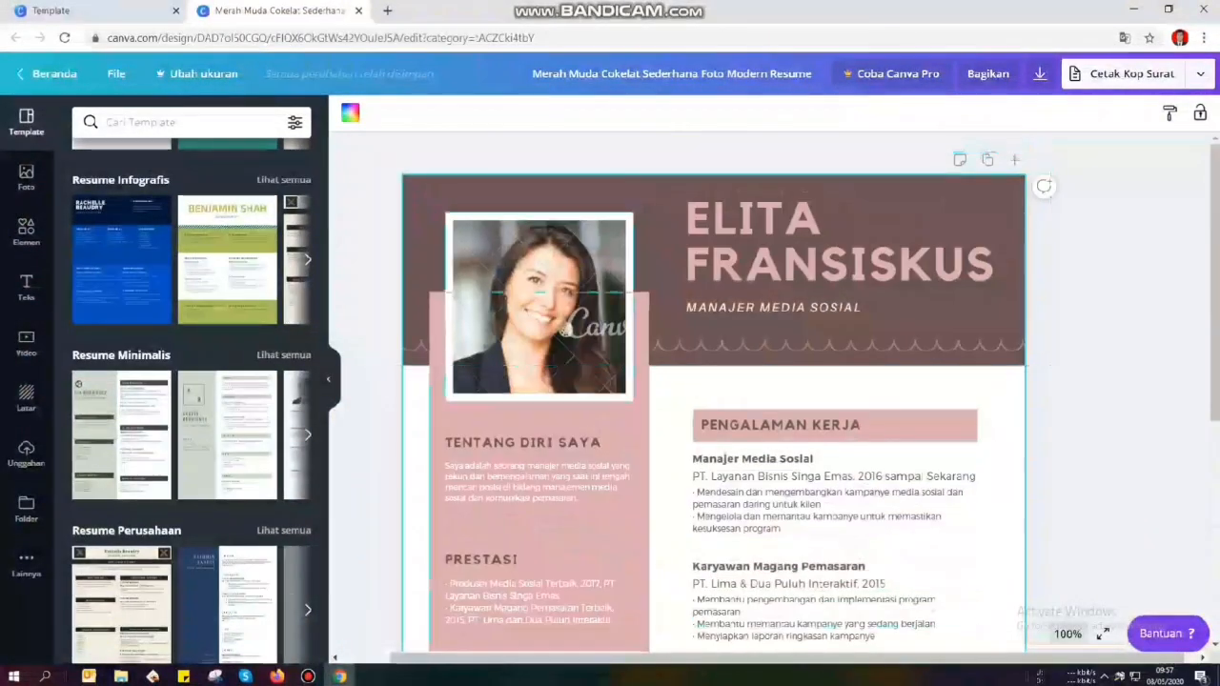
# Delete the sample portrait from the resume header and look through the uploaded images for a replacement.
pyautogui.click(564, 330)
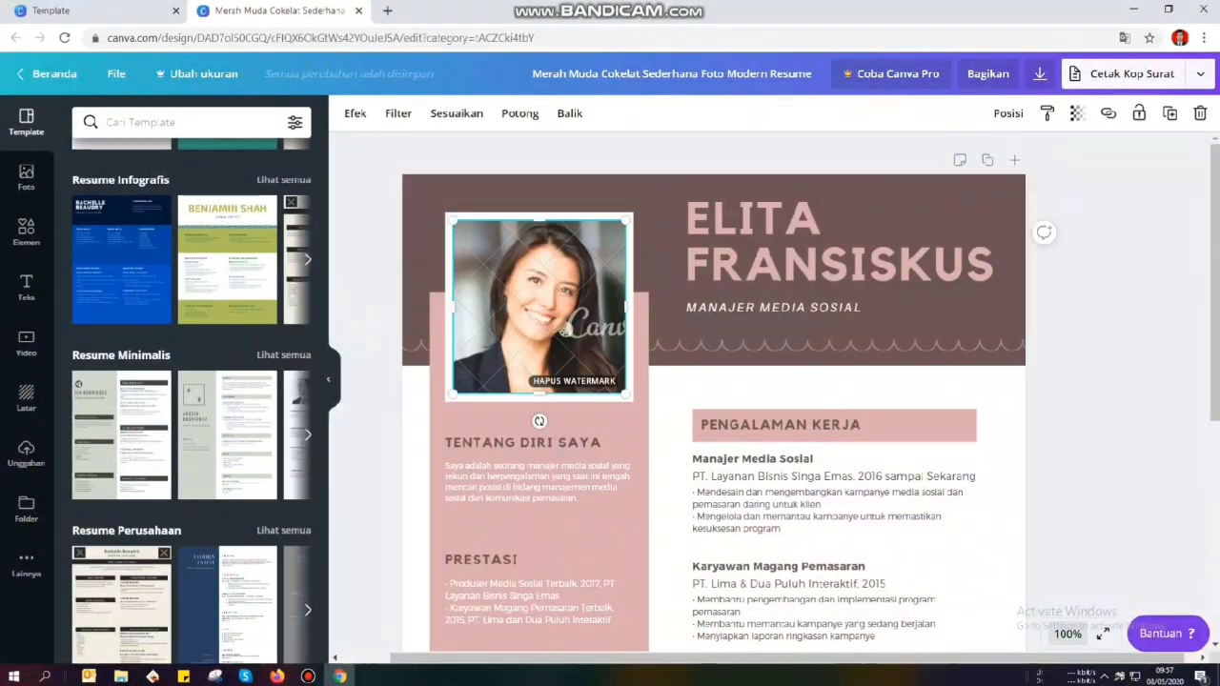
pyautogui.press('Delete')
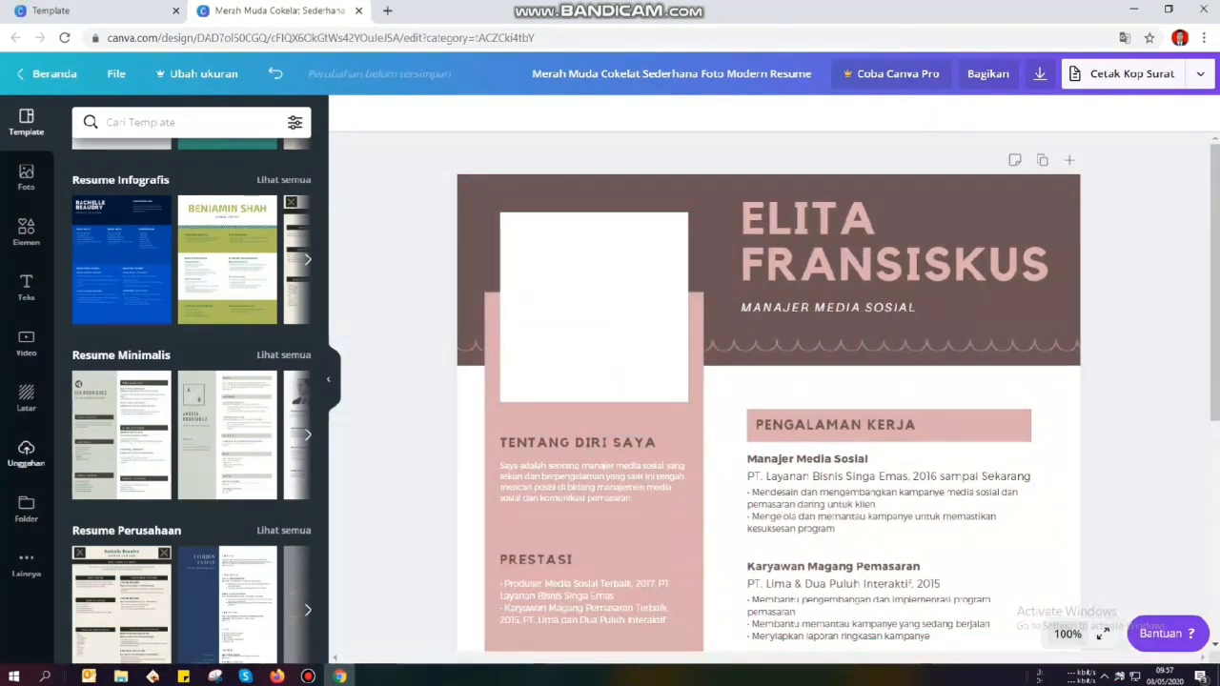
pyautogui.click(26, 453)
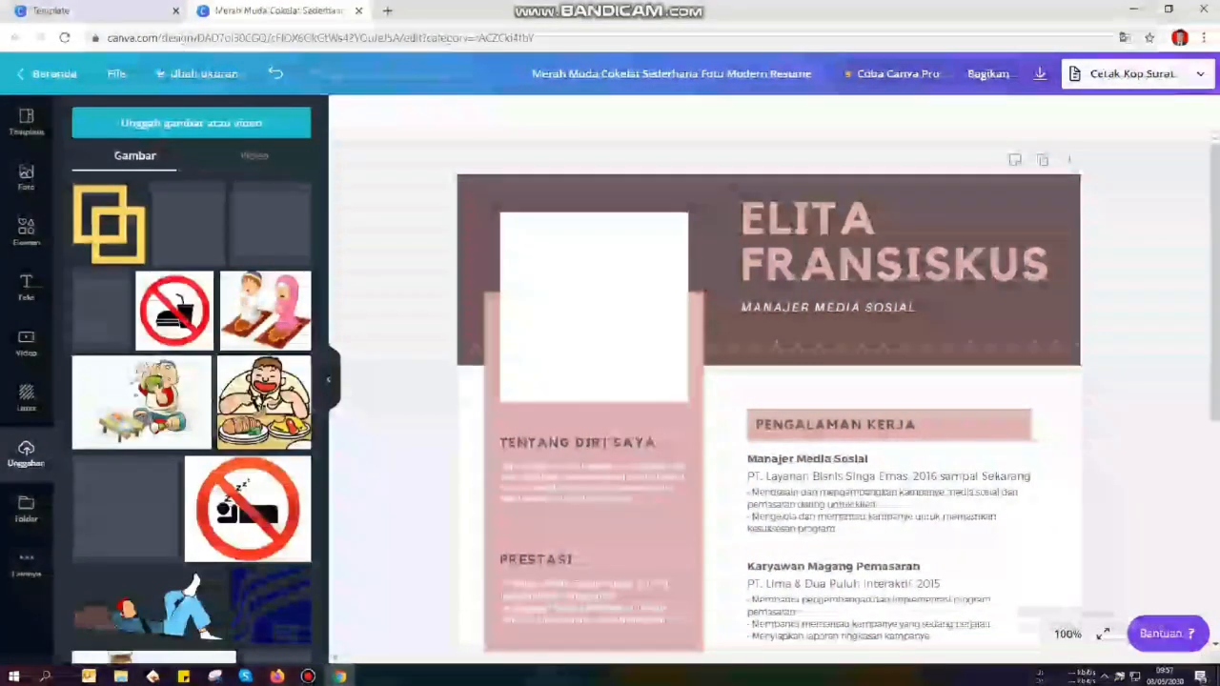
pyautogui.scroll(-3, 153, 381)
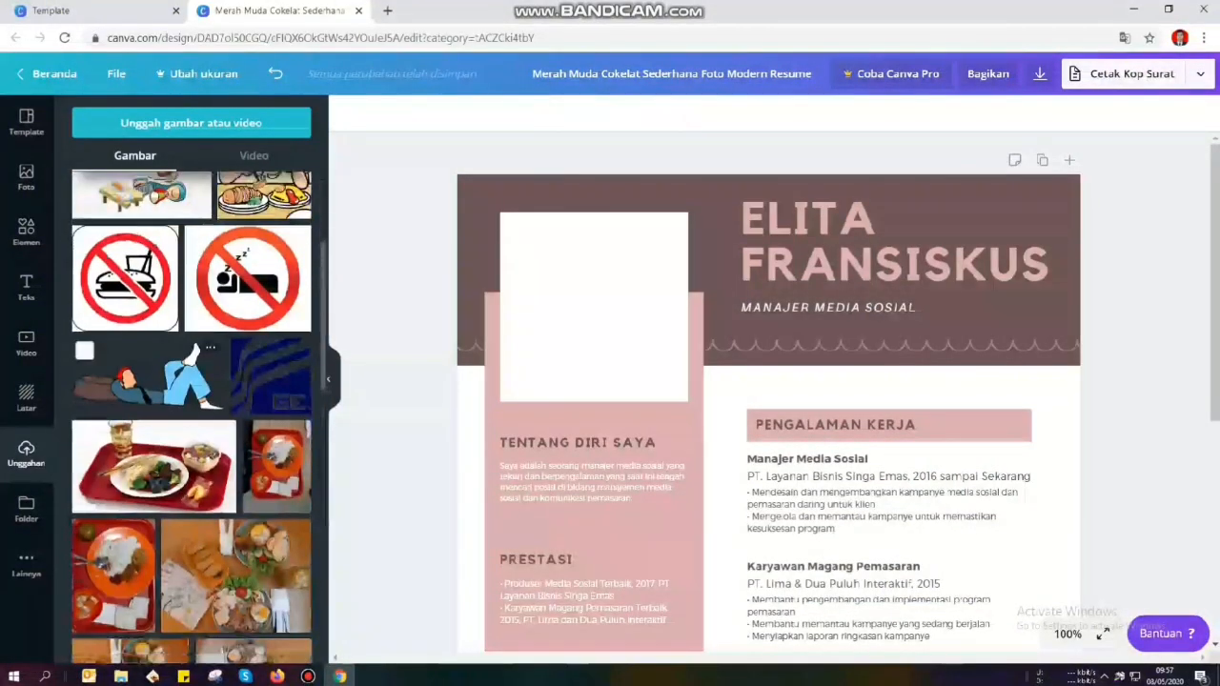
pyautogui.scroll(-3, 191, 420)
pyautogui.scroll(5, 191, 420)
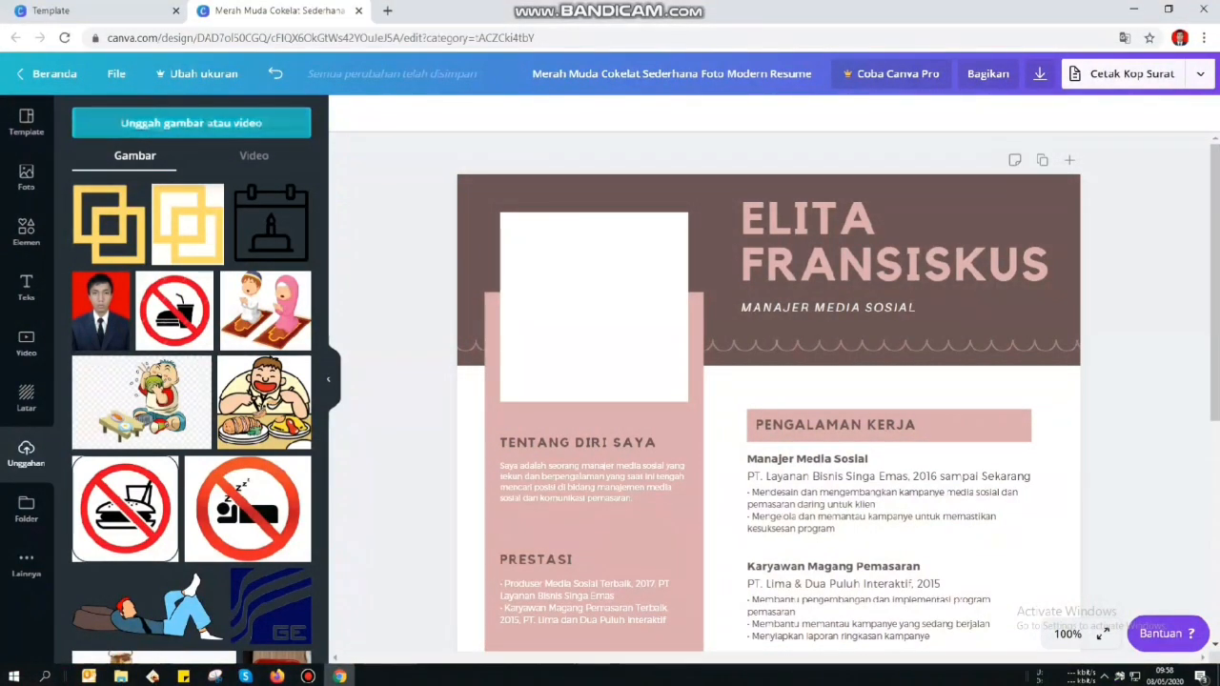
# Upload the portrait file WhatsApp Image 2020-04-24 at 08.51.05 and return to the list of uploaded images.
pyautogui.click(190, 122)
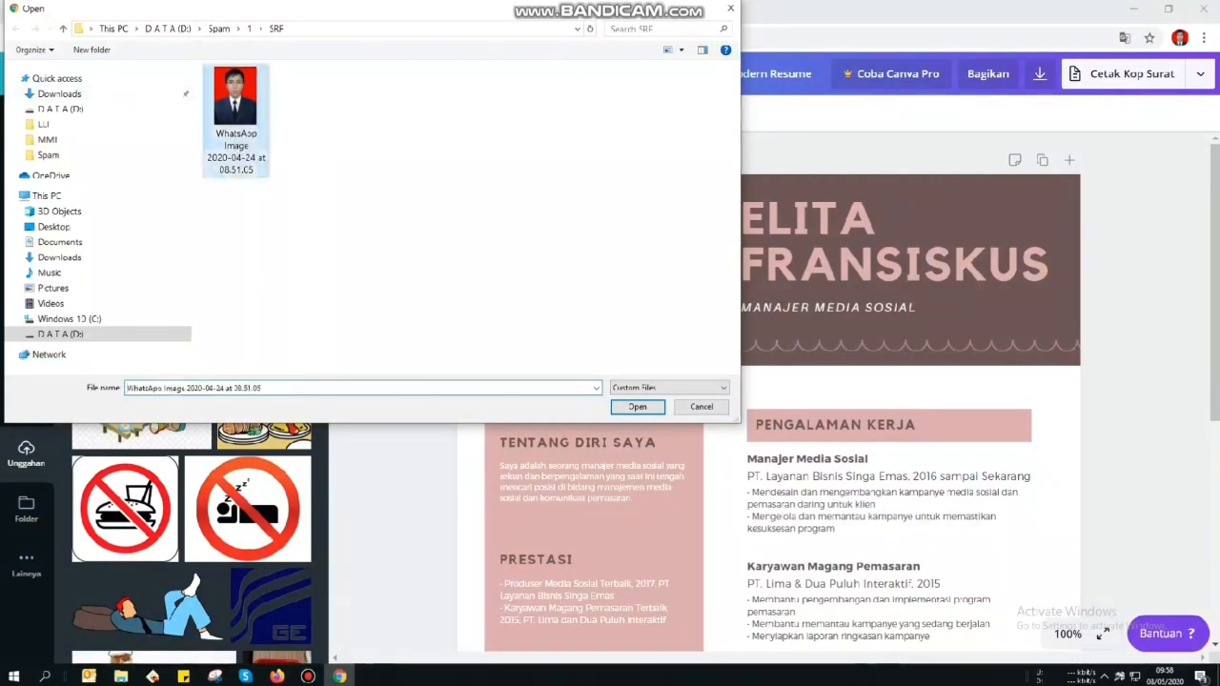
pyautogui.click(637, 406)
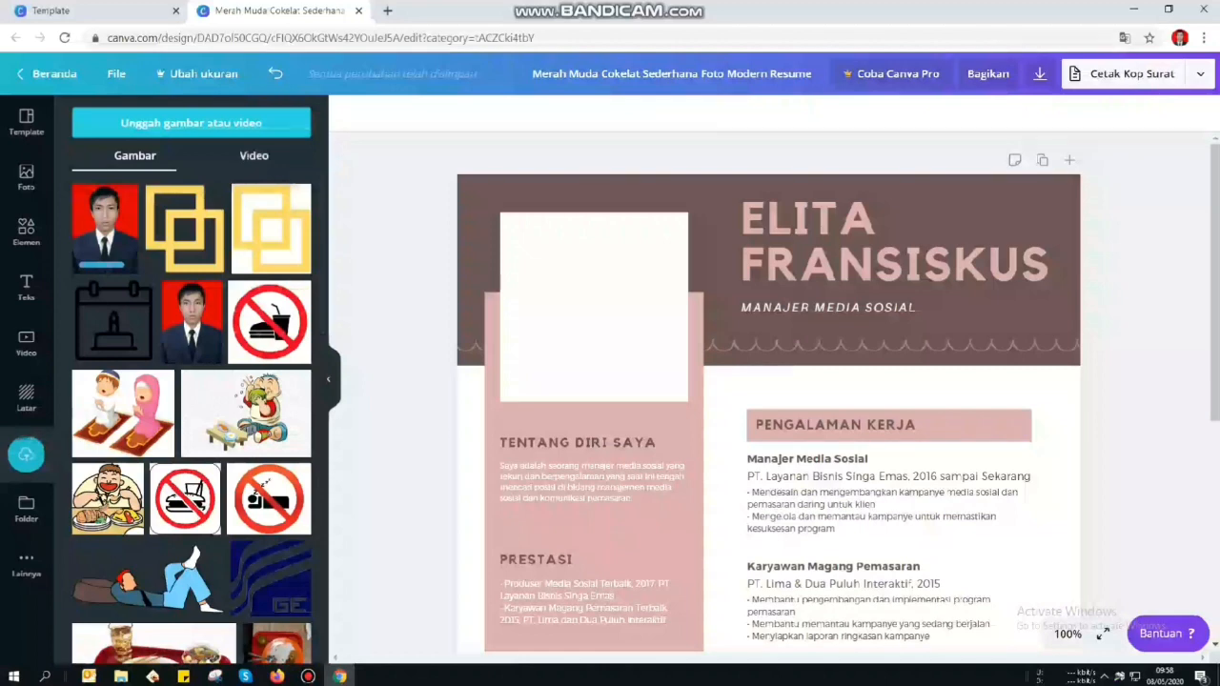
pyautogui.click(254, 155)
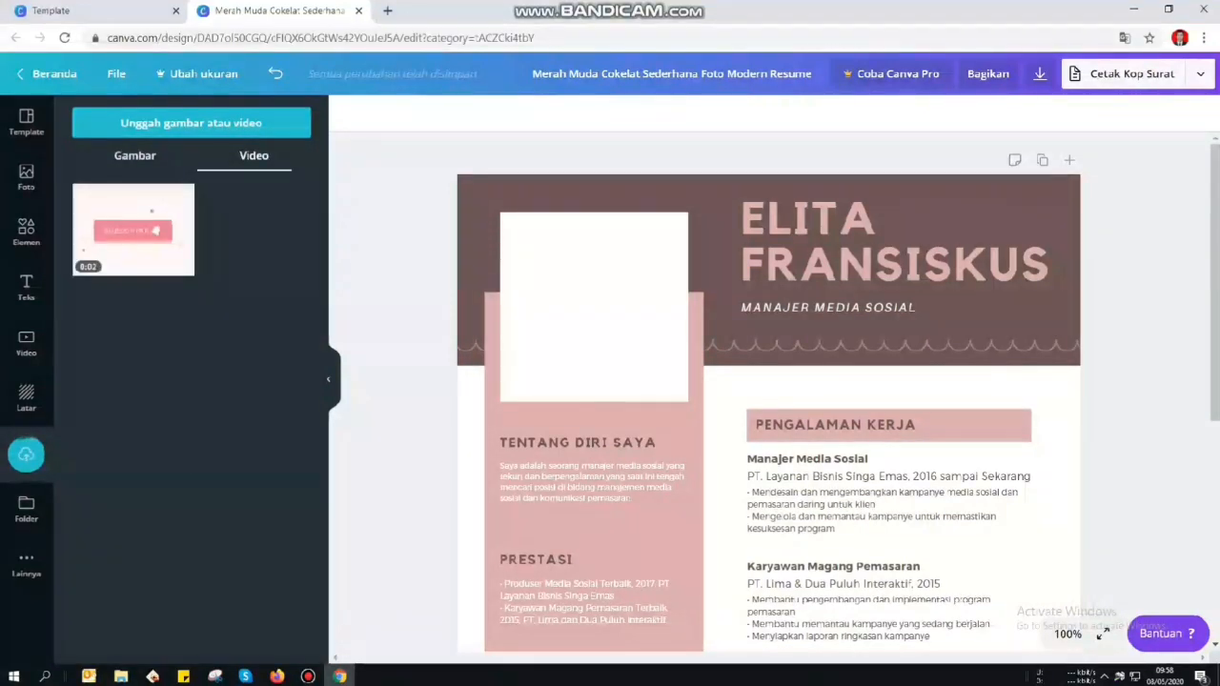
pyautogui.click(134, 155)
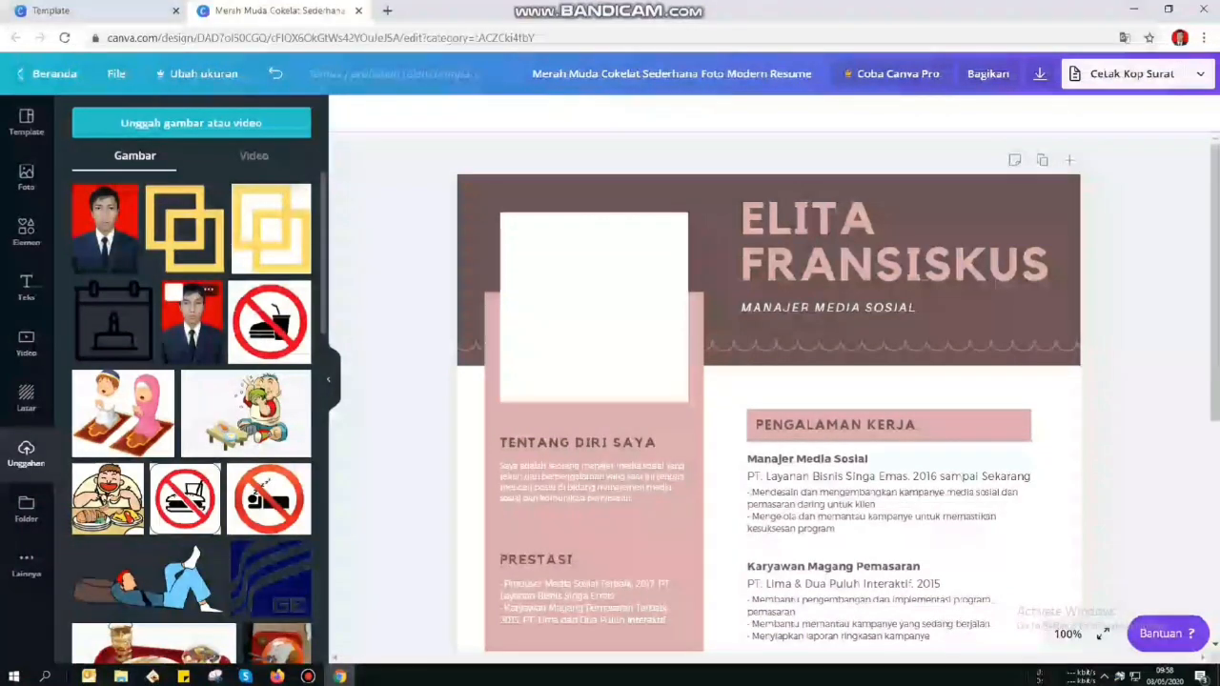
# Place the newly uploaded portrait on the page, shrink it and position it inside the white photo frame.
pyautogui.moveTo(105, 228); pyautogui.dragTo(720, 429)
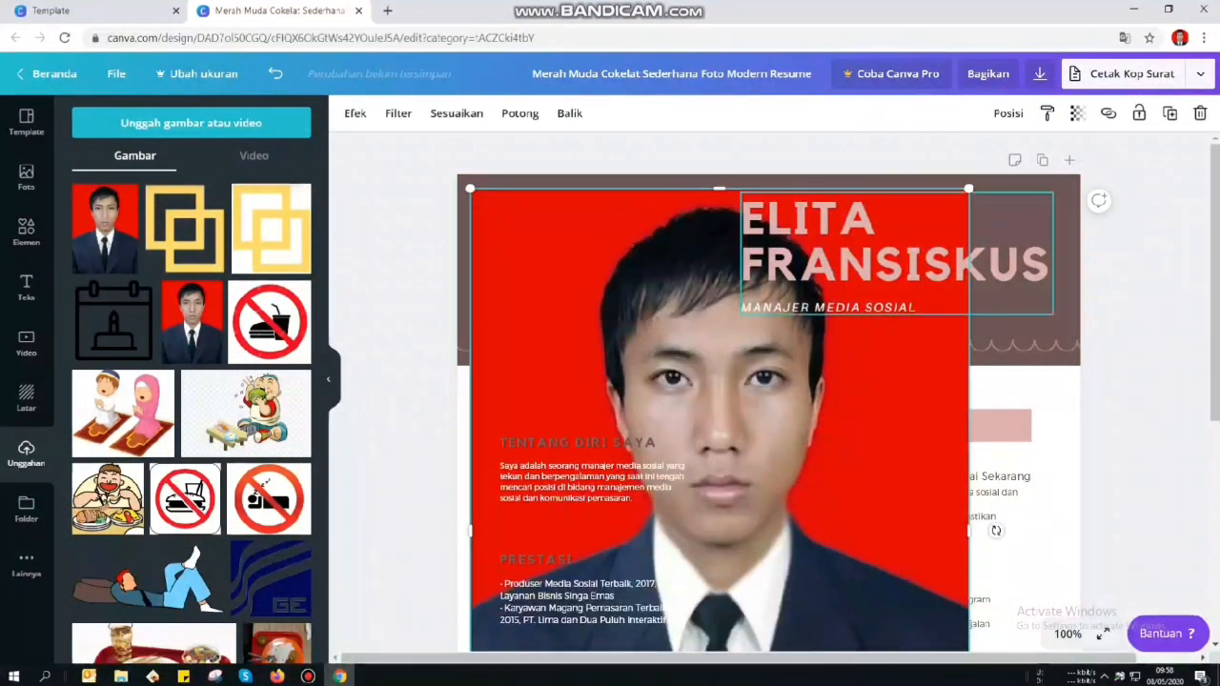
pyautogui.moveTo(969, 189); pyautogui.dragTo(656, 616)
pyautogui.moveTo(572, 638); pyautogui.dragTo(580, 283)
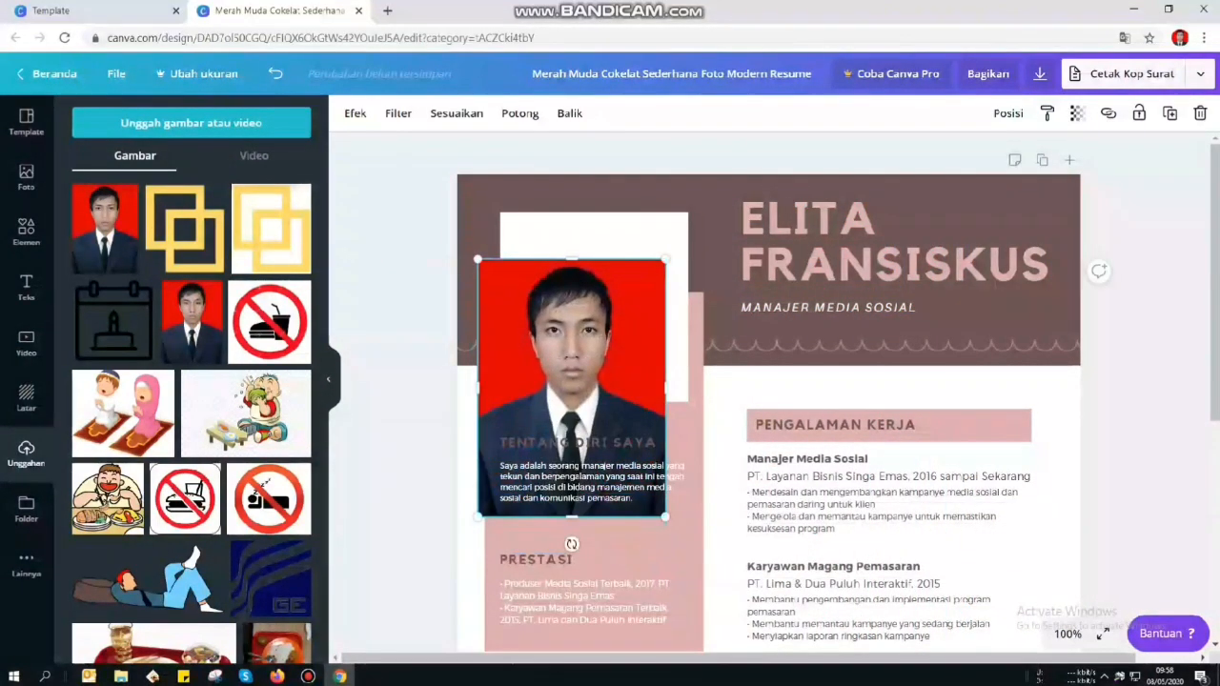
pyautogui.moveTo(665, 259); pyautogui.dragTo(581, 377)
pyautogui.moveTo(543, 448); pyautogui.dragTo(609, 316)
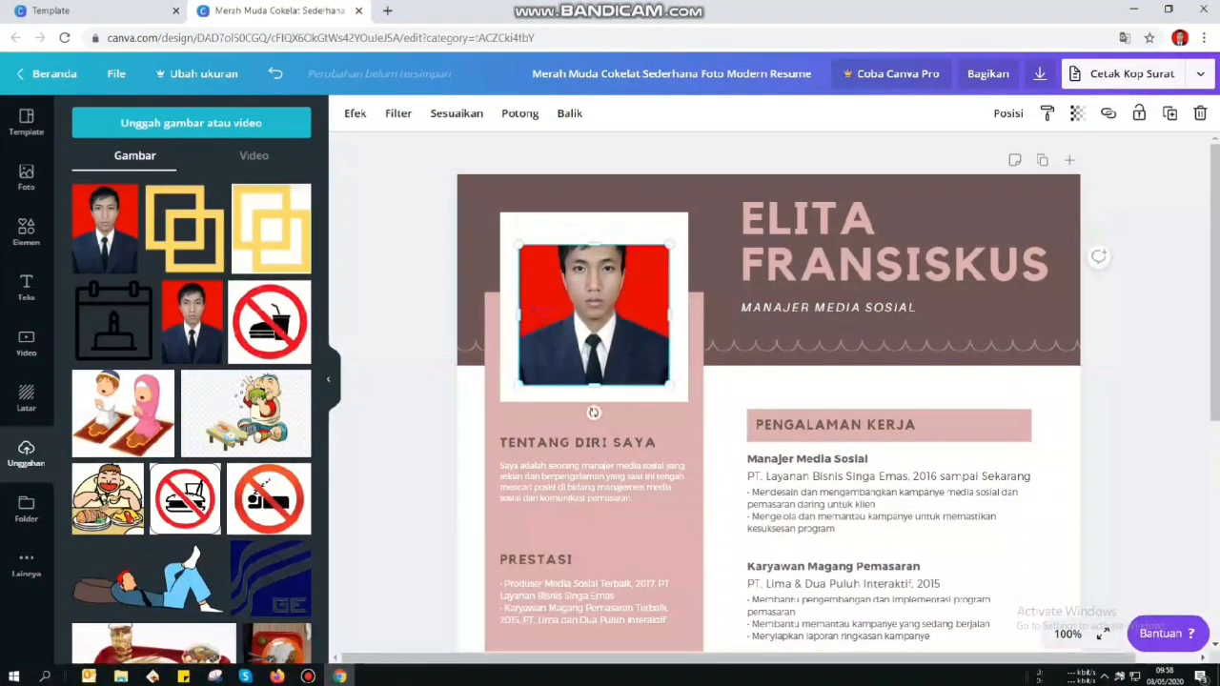
# Extend and reposition the portrait until it covers the entire white square frame with the whole head inside the picture.
pyautogui.moveTo(594, 246); pyautogui.dragTo(593, 219)
pyautogui.moveTo(594, 386); pyautogui.dragTo(594, 400)
pyautogui.moveTo(519, 309); pyautogui.dragTo(500, 309)
pyautogui.moveTo(669, 309); pyautogui.dragTo(688, 308)
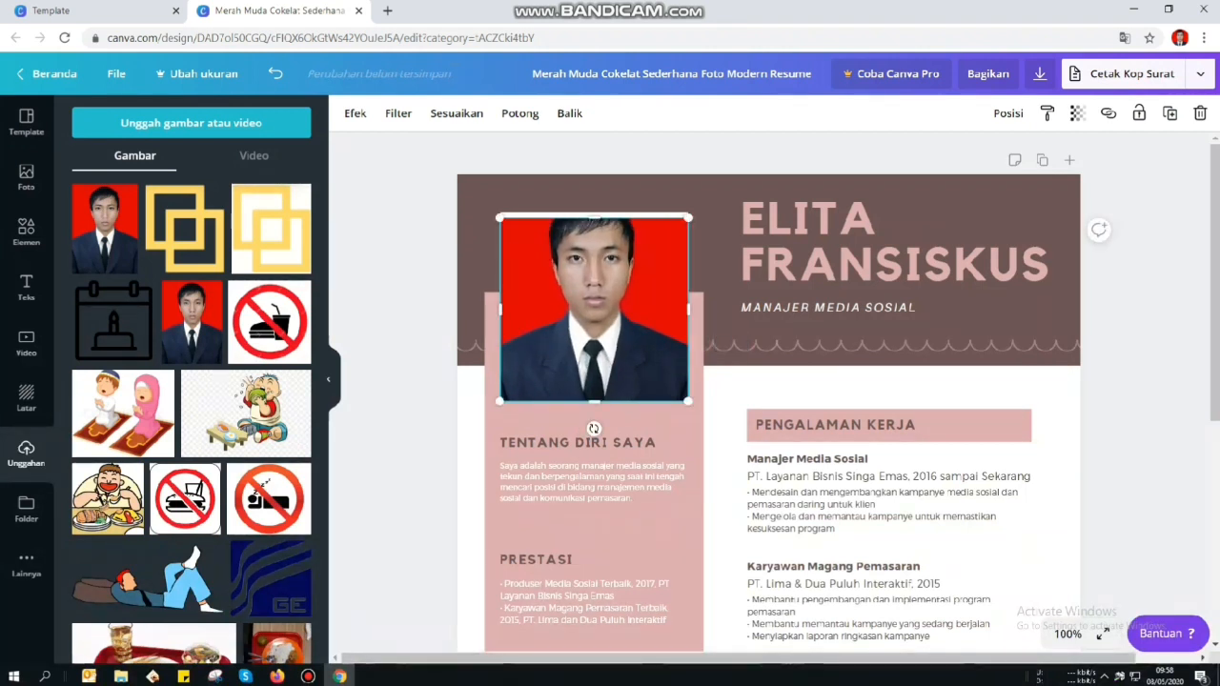
pyautogui.moveTo(594, 218); pyautogui.dragTo(594, 205)
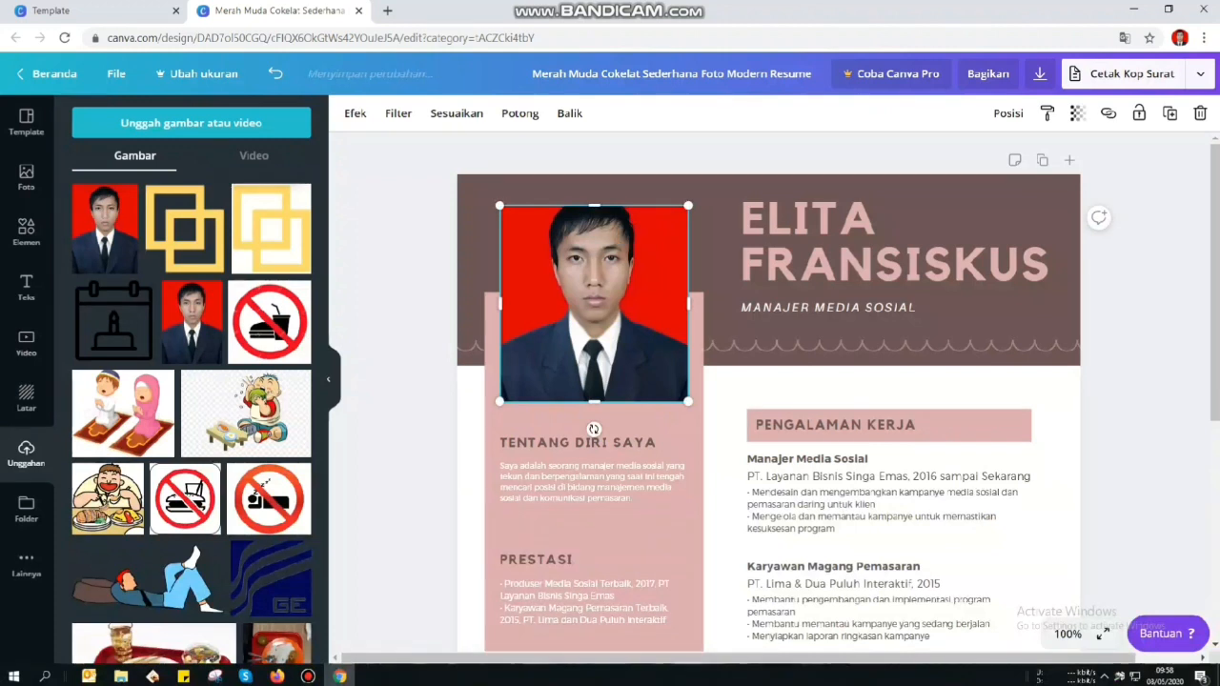
pyautogui.moveTo(594, 303); pyautogui.dragTo(593, 326)
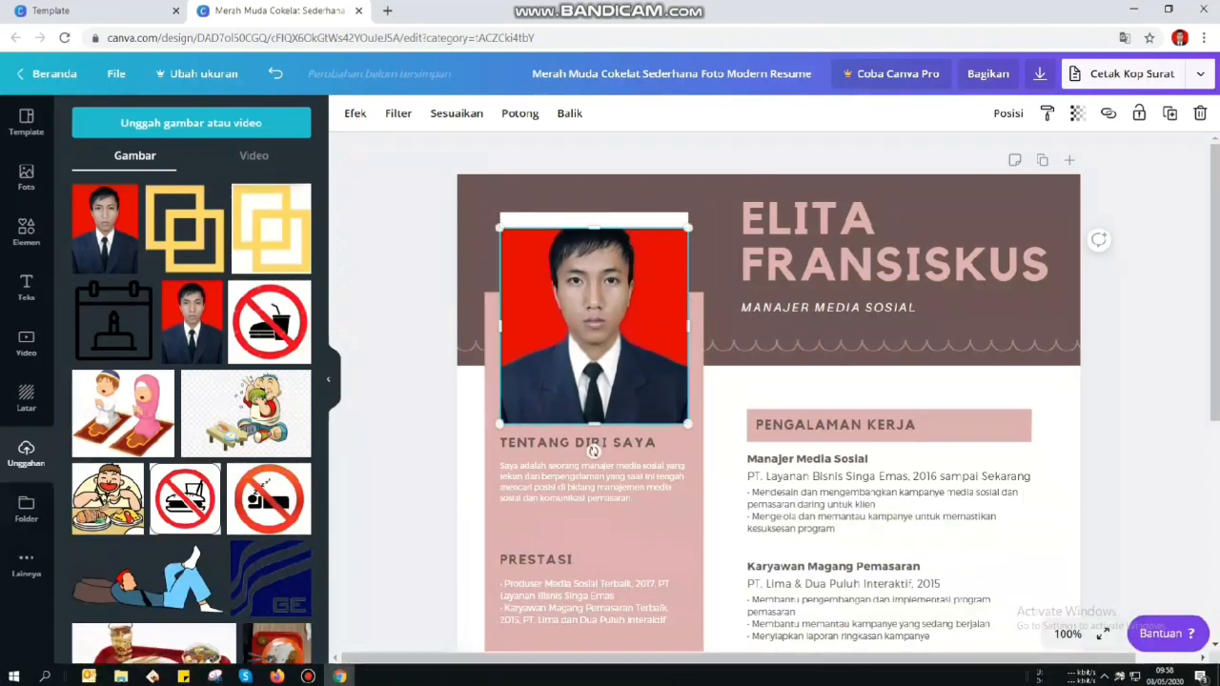
pyautogui.moveTo(594, 228); pyautogui.dragTo(594, 211)
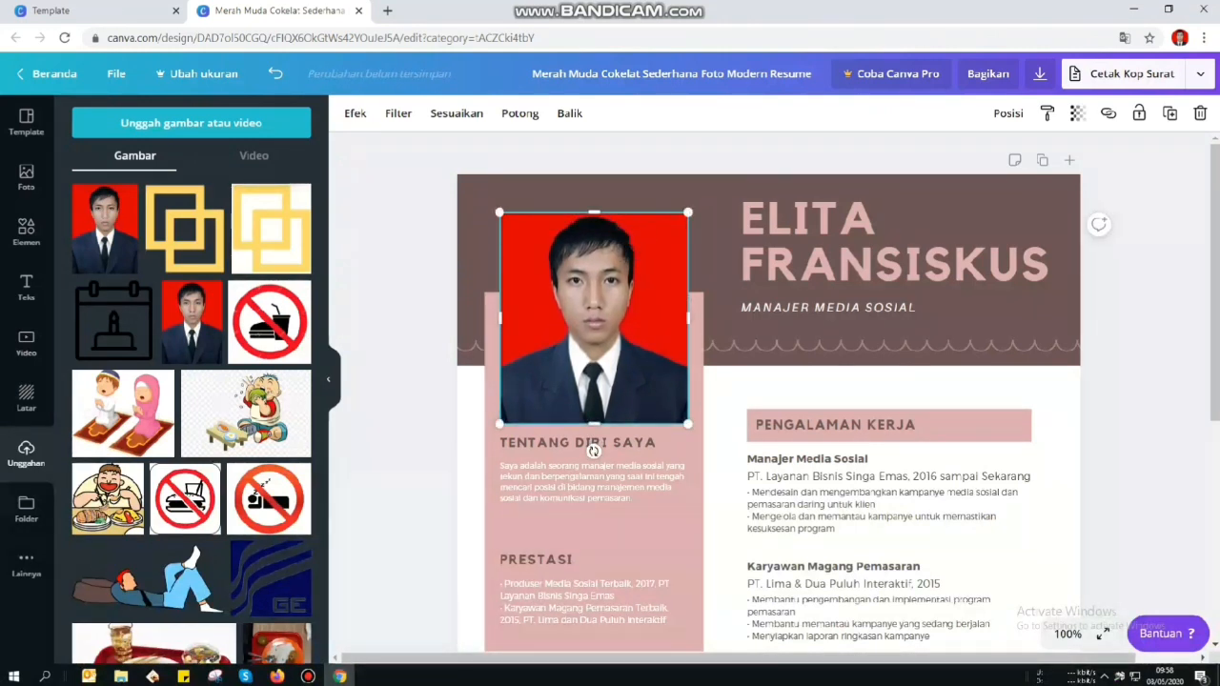
pyautogui.moveTo(594, 423); pyautogui.dragTo(594, 401)
pyautogui.click(720, 276)
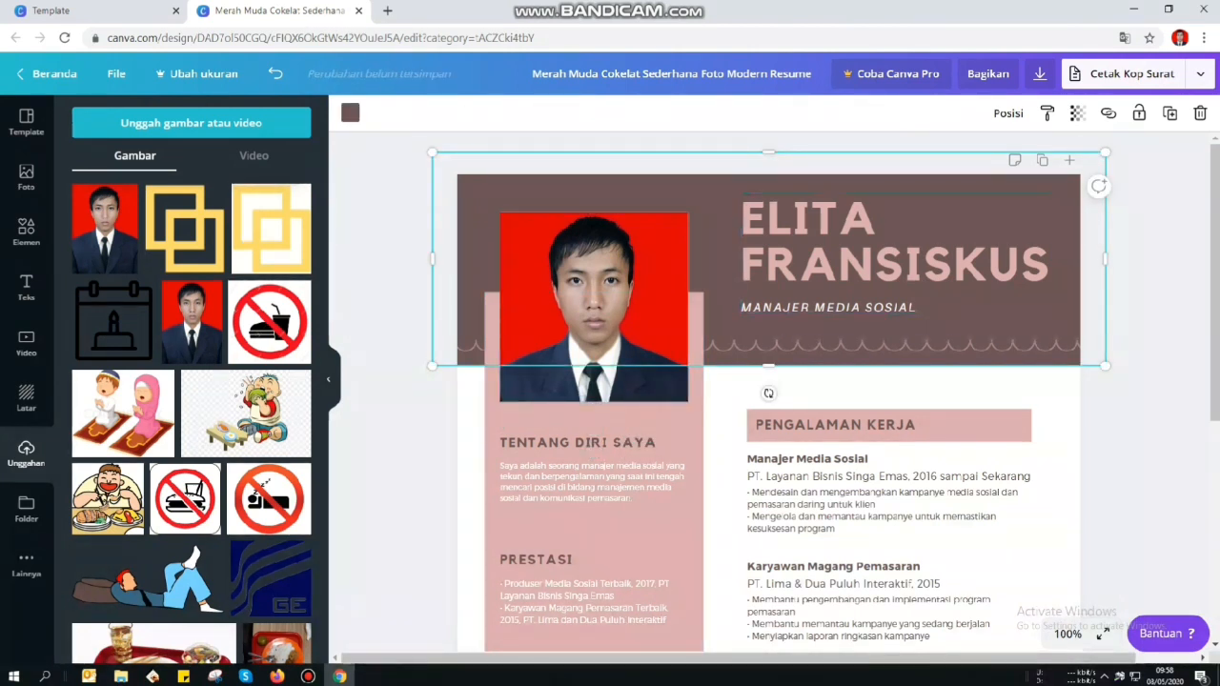
pyautogui.click(914, 388)
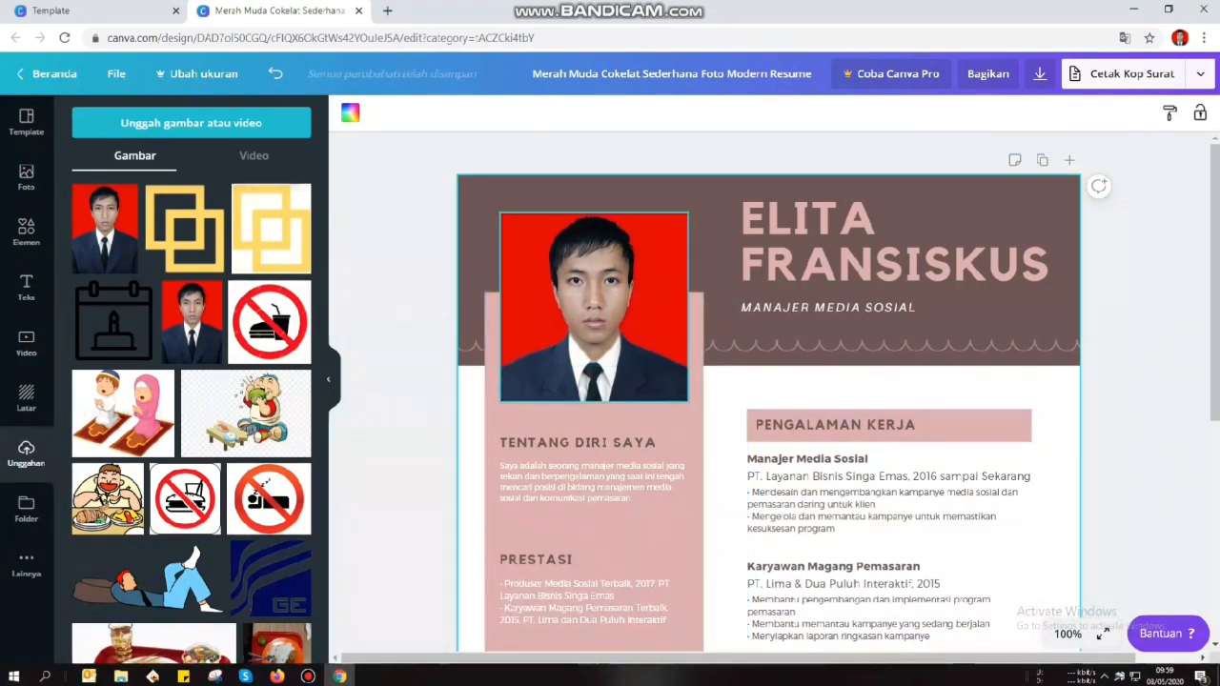
# Remove the white frame behind the portrait and reshape the photo into a narrower upright format centred above the pink column.
pyautogui.click(594, 307)
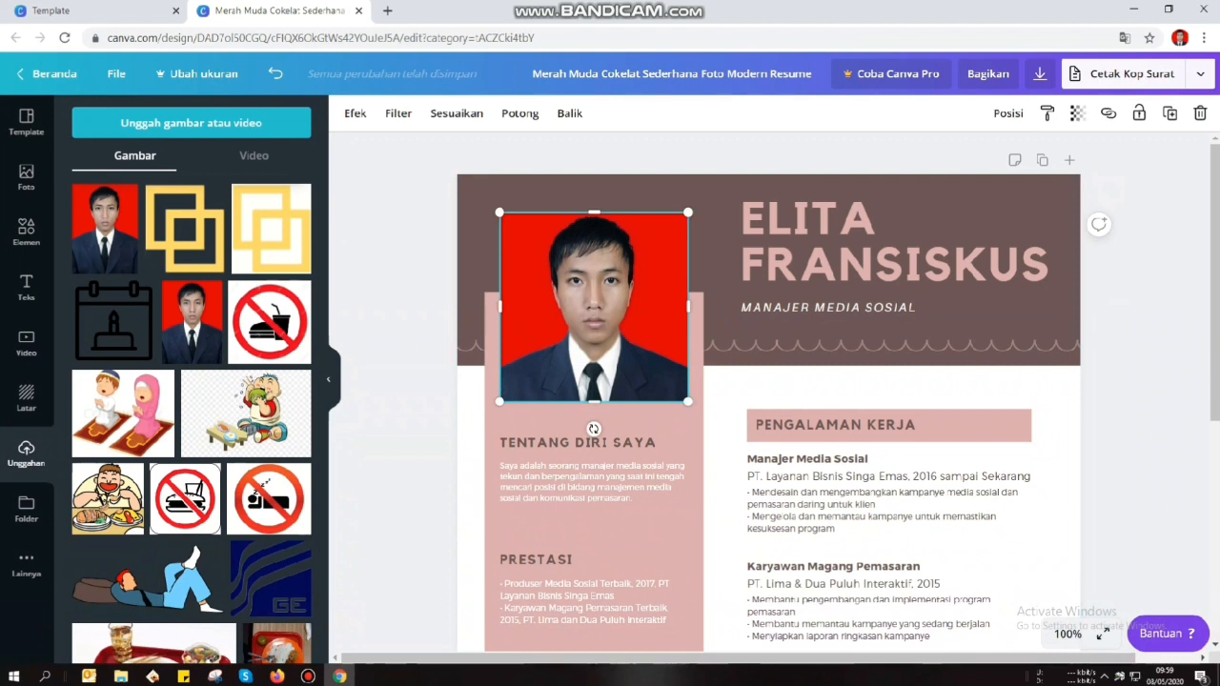
pyautogui.moveTo(593, 307); pyautogui.dragTo(593, 286)
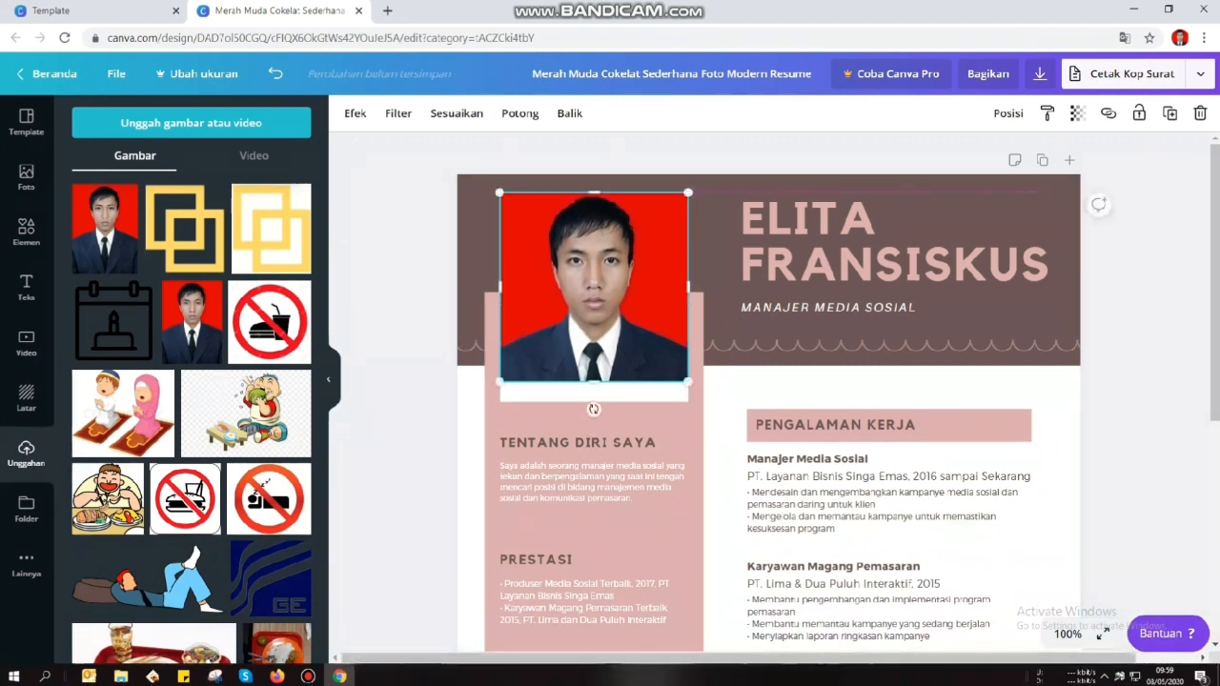
pyautogui.moveTo(594, 382); pyautogui.dragTo(593, 401)
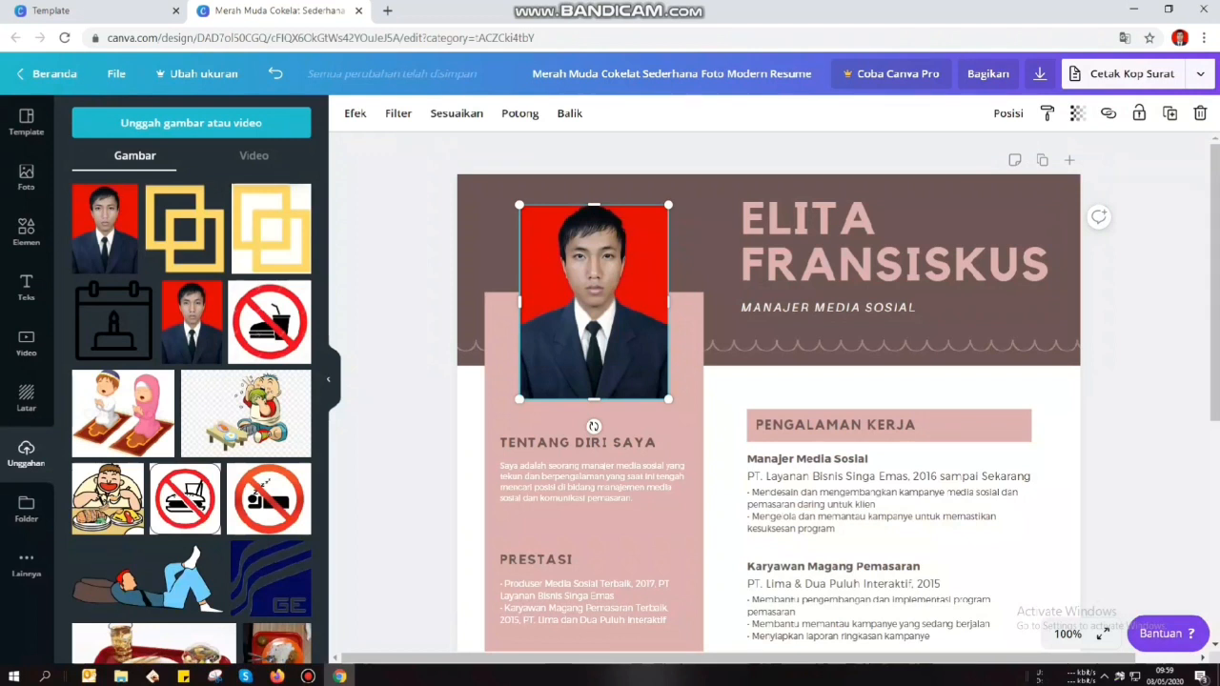
pyautogui.press('Escape')
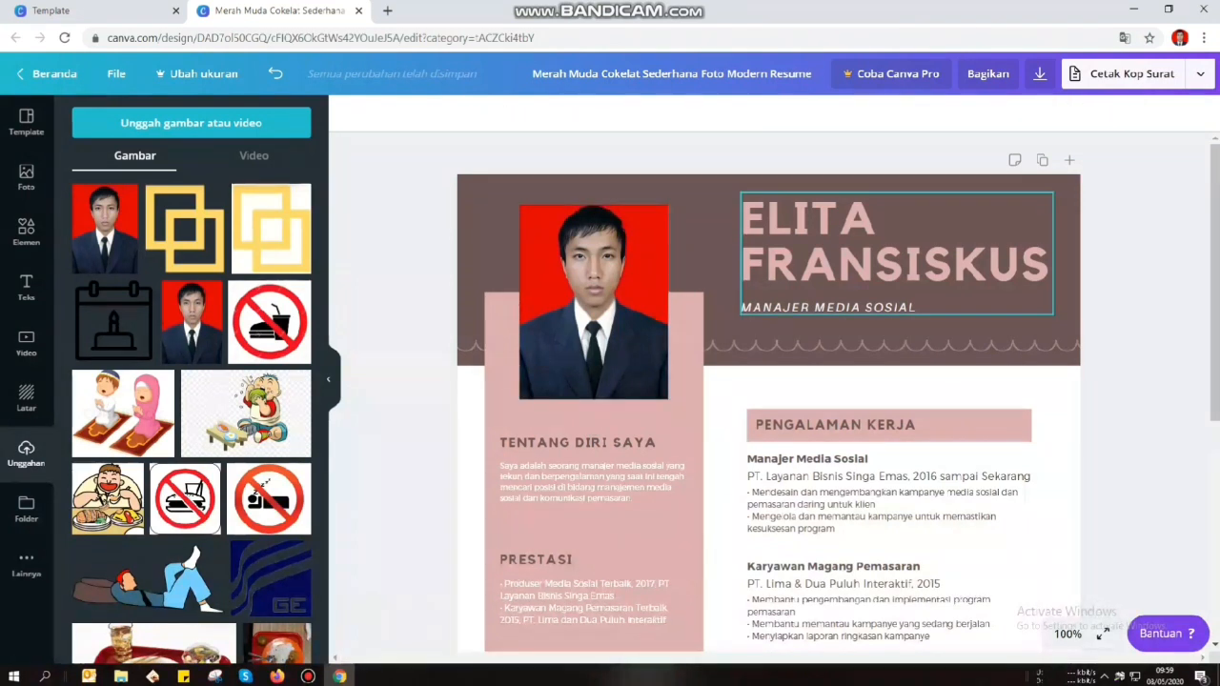
# Replace the sample first name in the resume heading with the owner's first name.
pyautogui.click(896, 265)
pyautogui.doubleClick(896, 265)
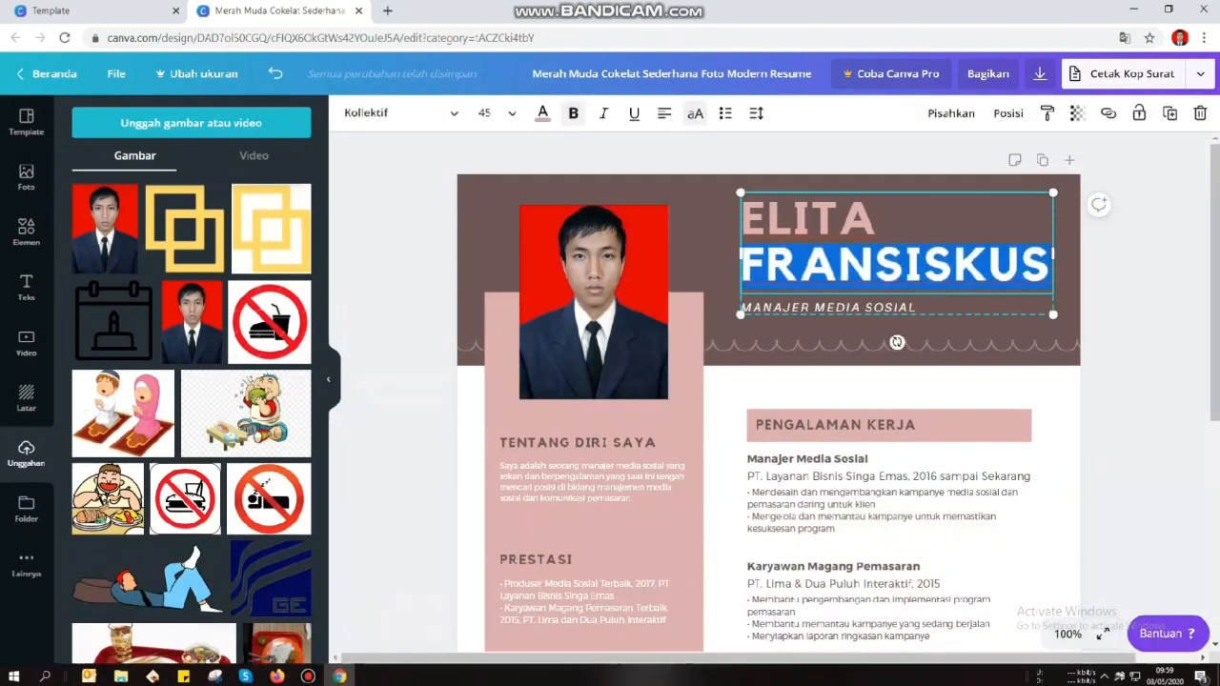
pyautogui.moveTo(743, 218); pyautogui.dragTo(874, 218)
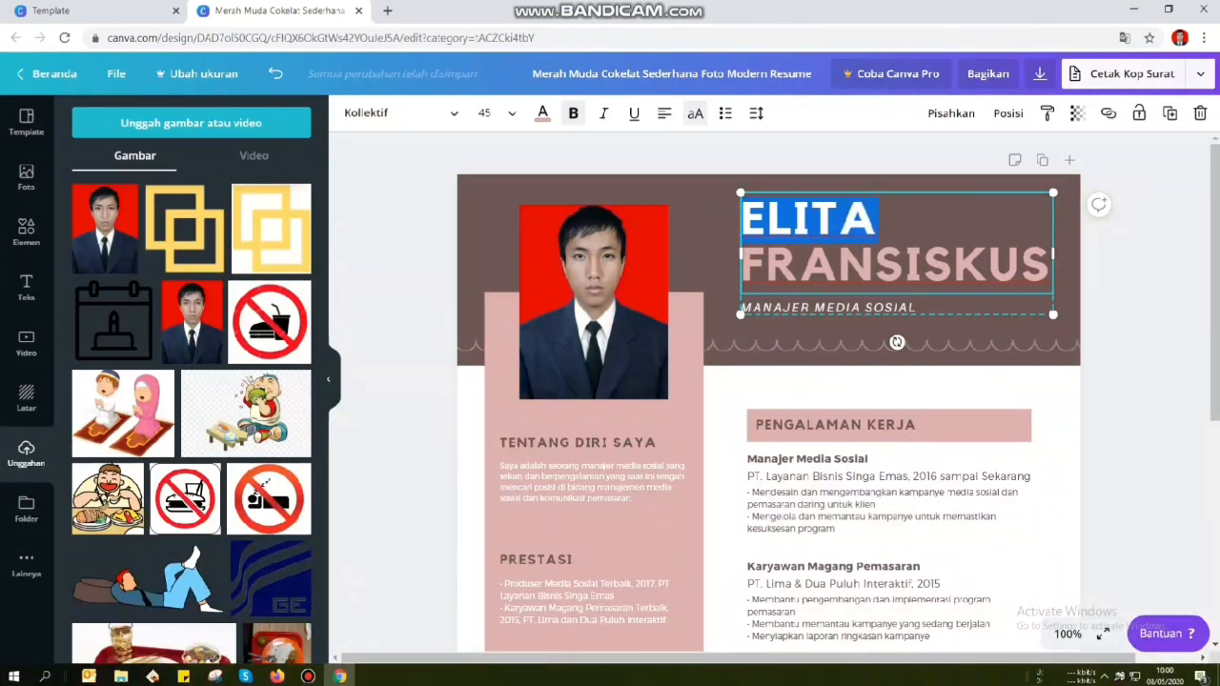
pyautogui.write('R')
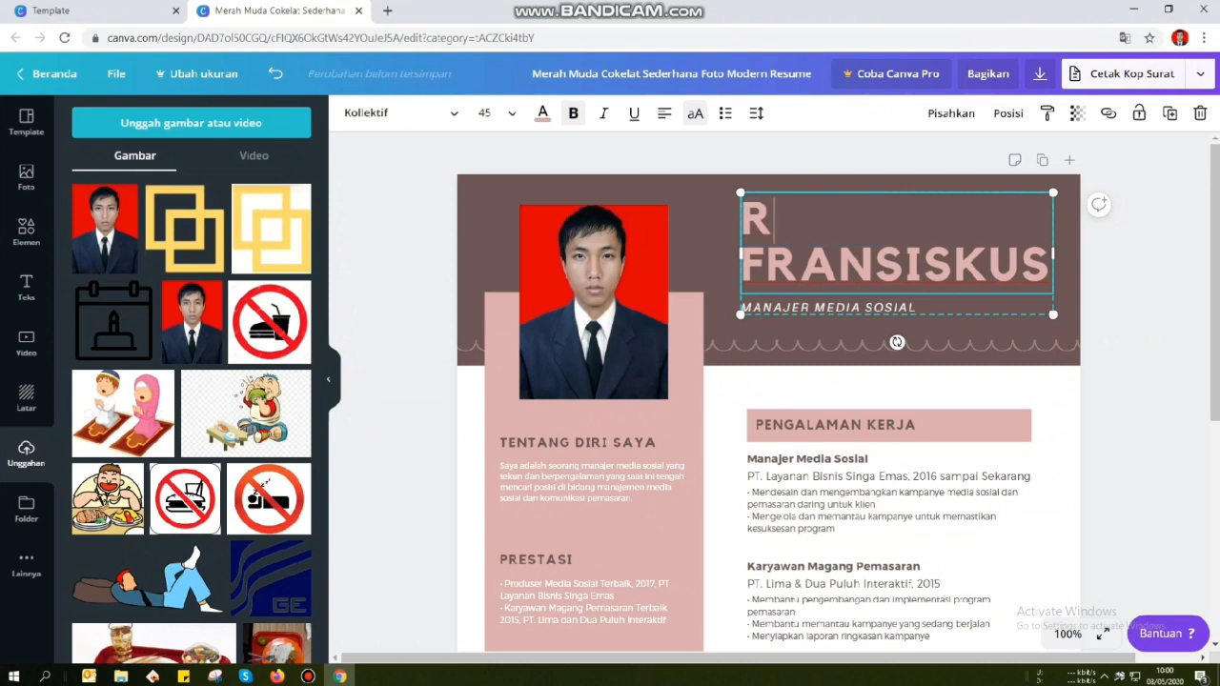
pyautogui.write('IO')
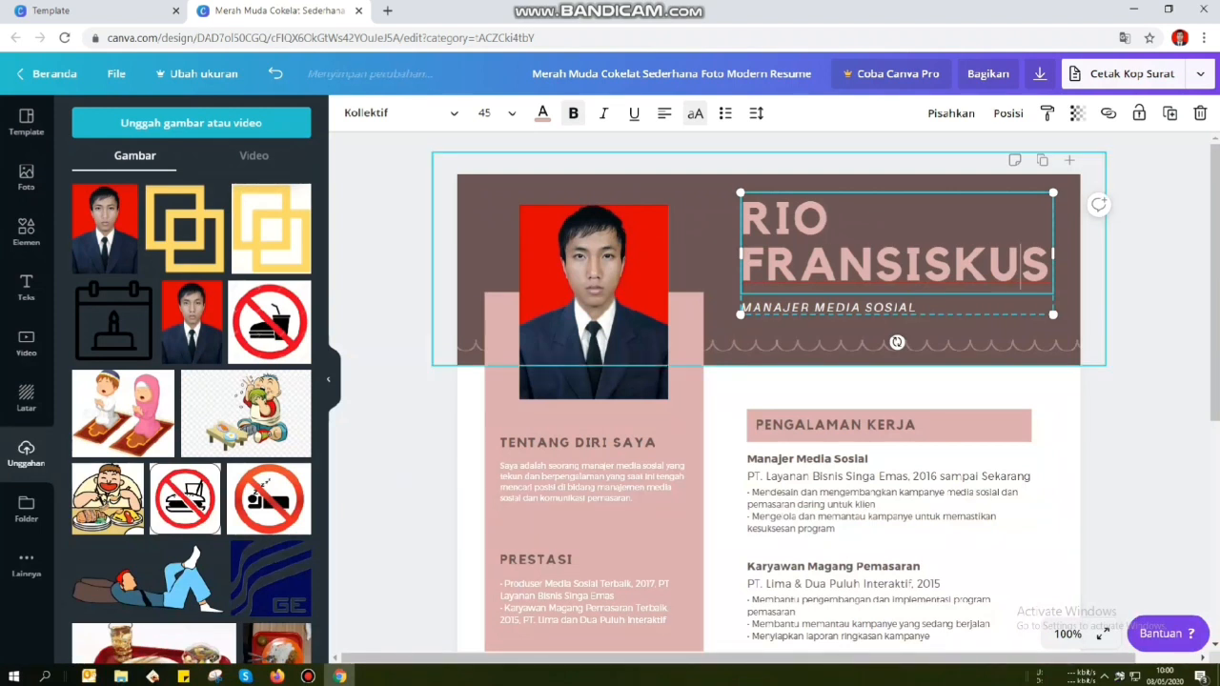
# Replace the job title beneath the name in the resume heading with MANAJEMEN SDM.
pyautogui.click(904, 308)
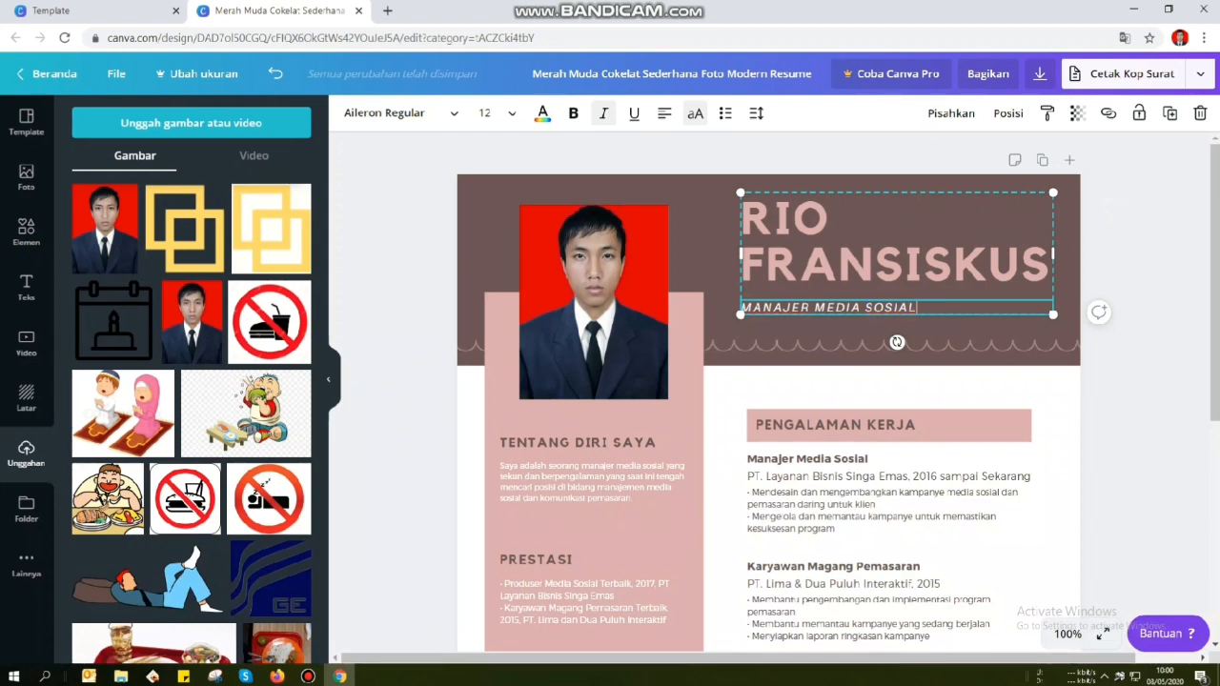
pyautogui.moveTo(917, 308); pyautogui.dragTo(762, 308)
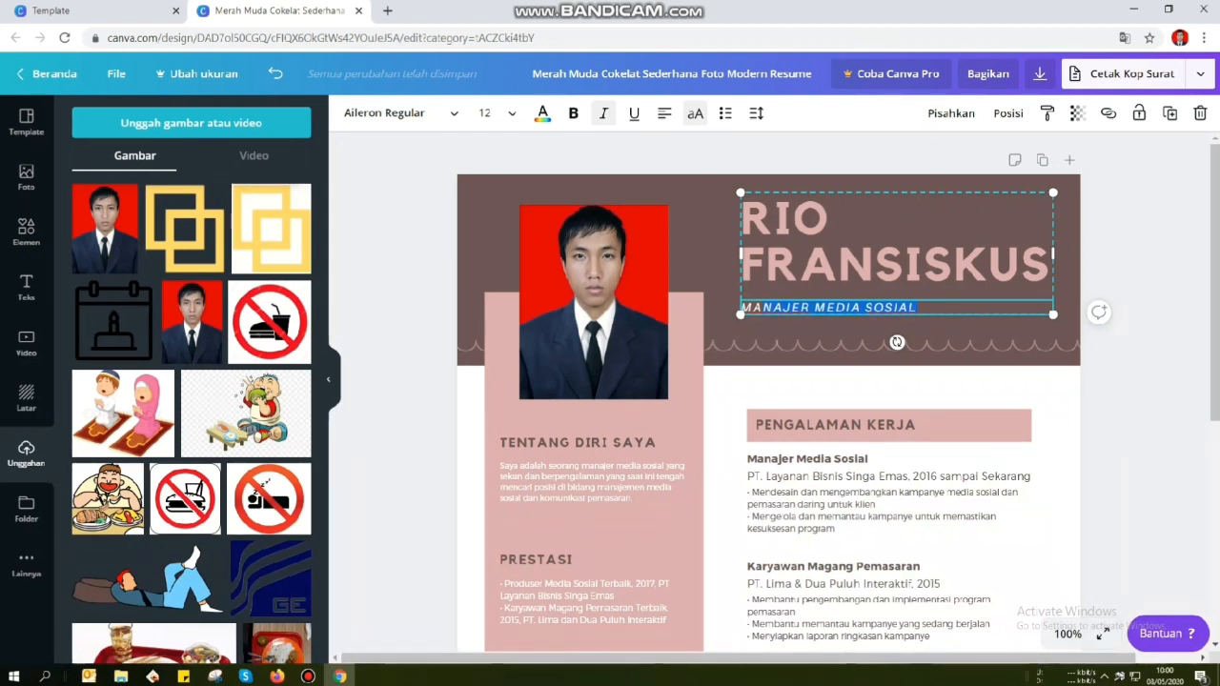
pyautogui.write('NA')
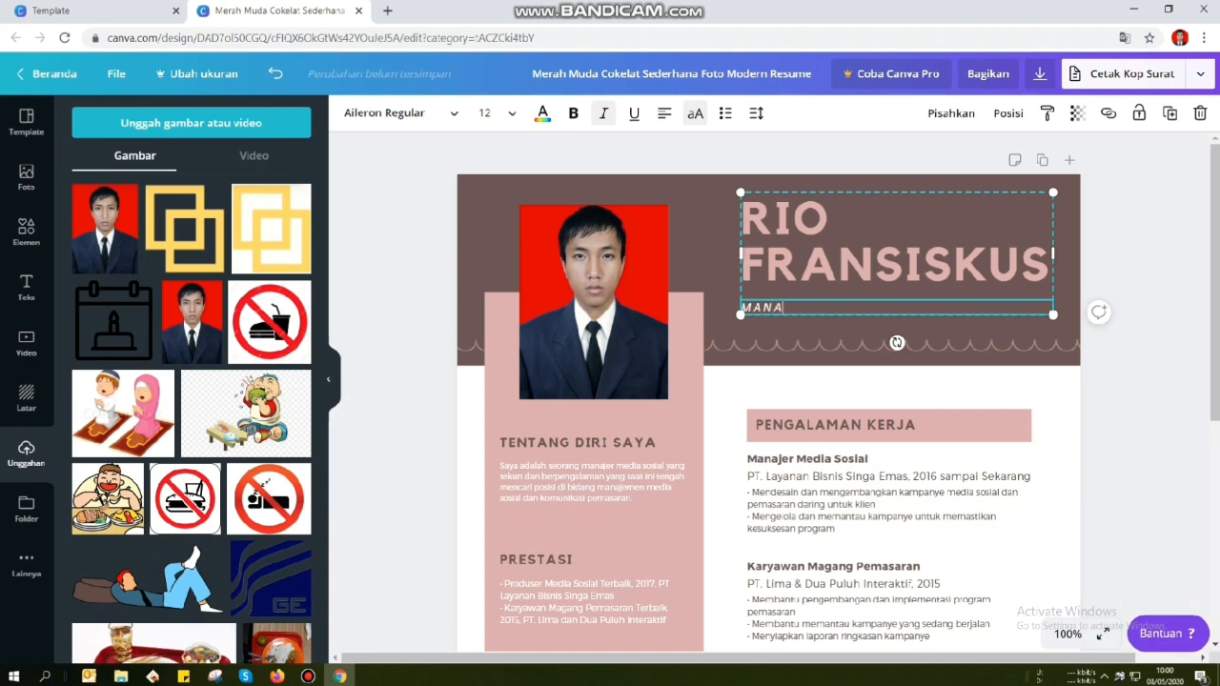
pyautogui.write('JEMEN SDM')
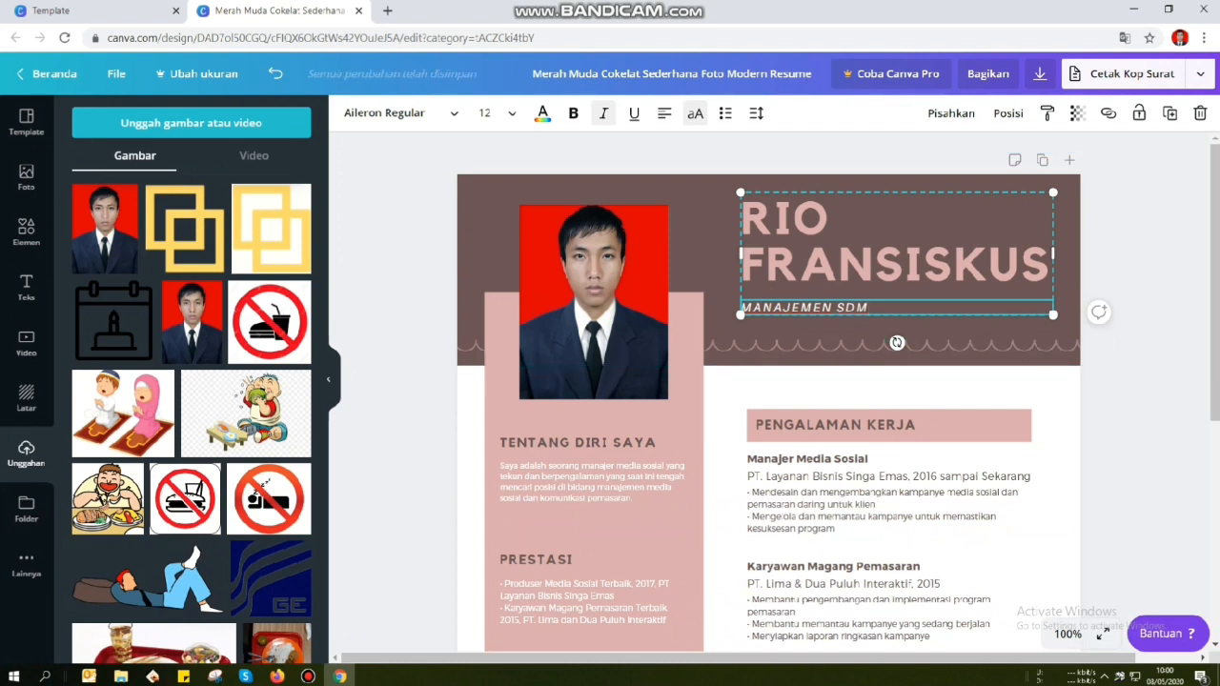
pyautogui.click(1150, 255)
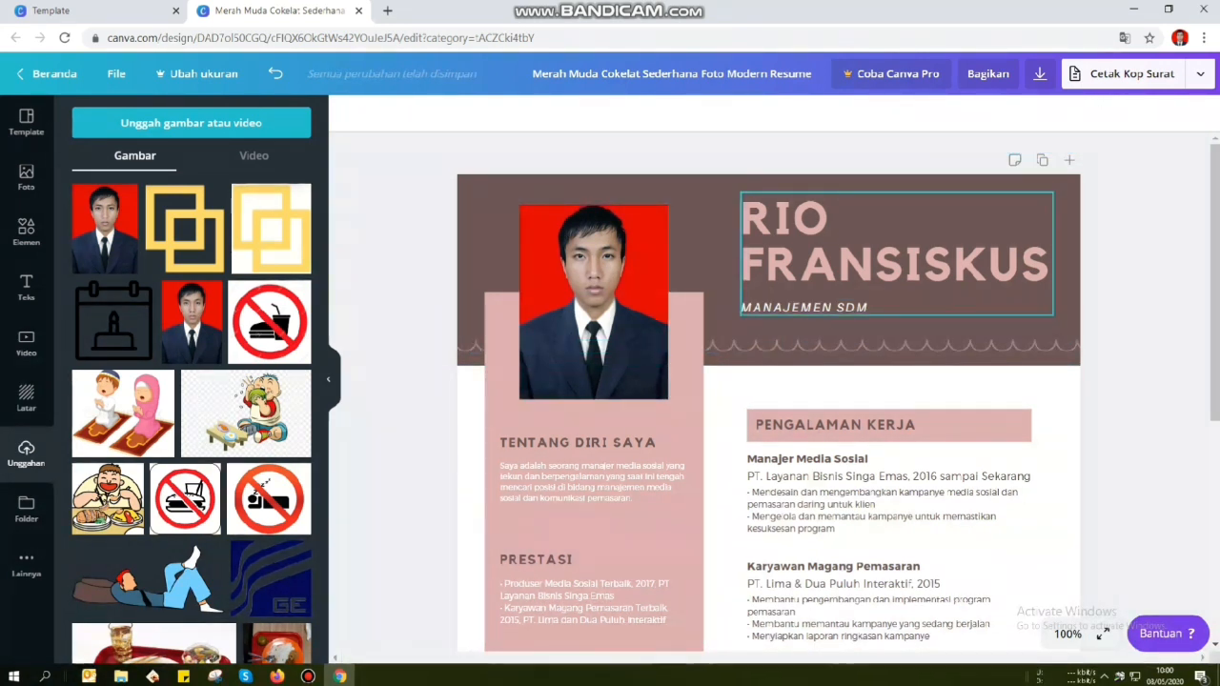
# Examine the editable text under Tentang Diri Saya, Prestasi, Informasi Kontak and Kemampuan Dasar in the pink column.
pyautogui.scroll(-2, 768, 390)
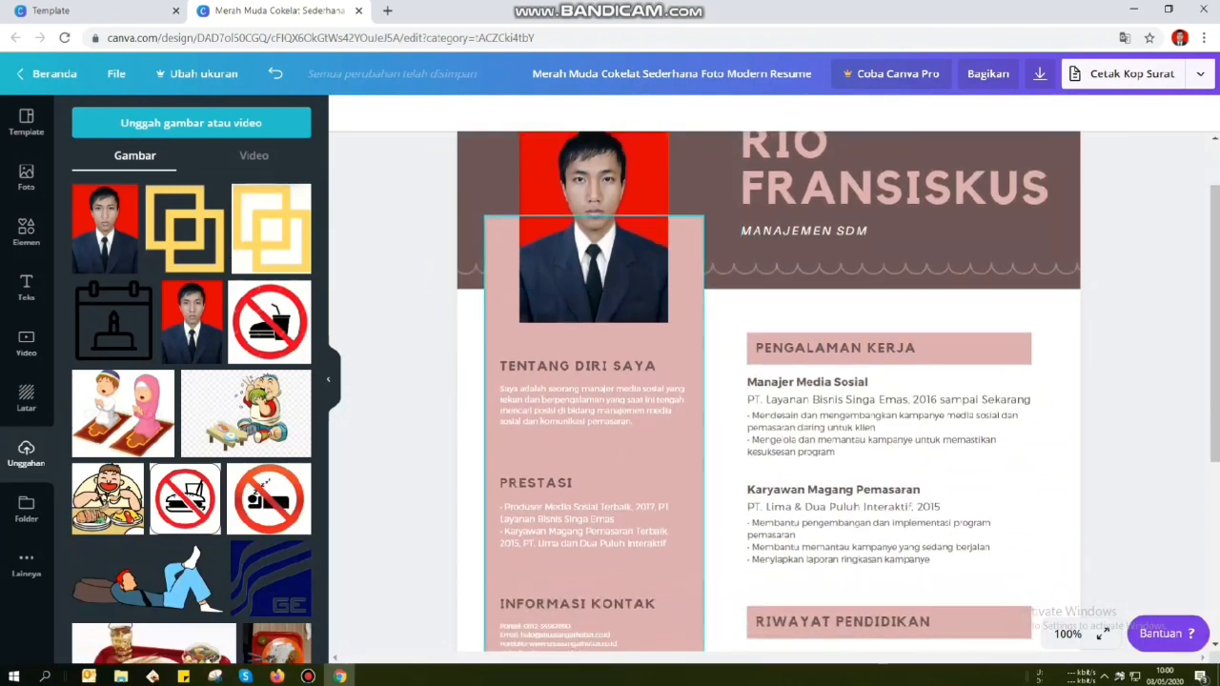
pyautogui.click(594, 406)
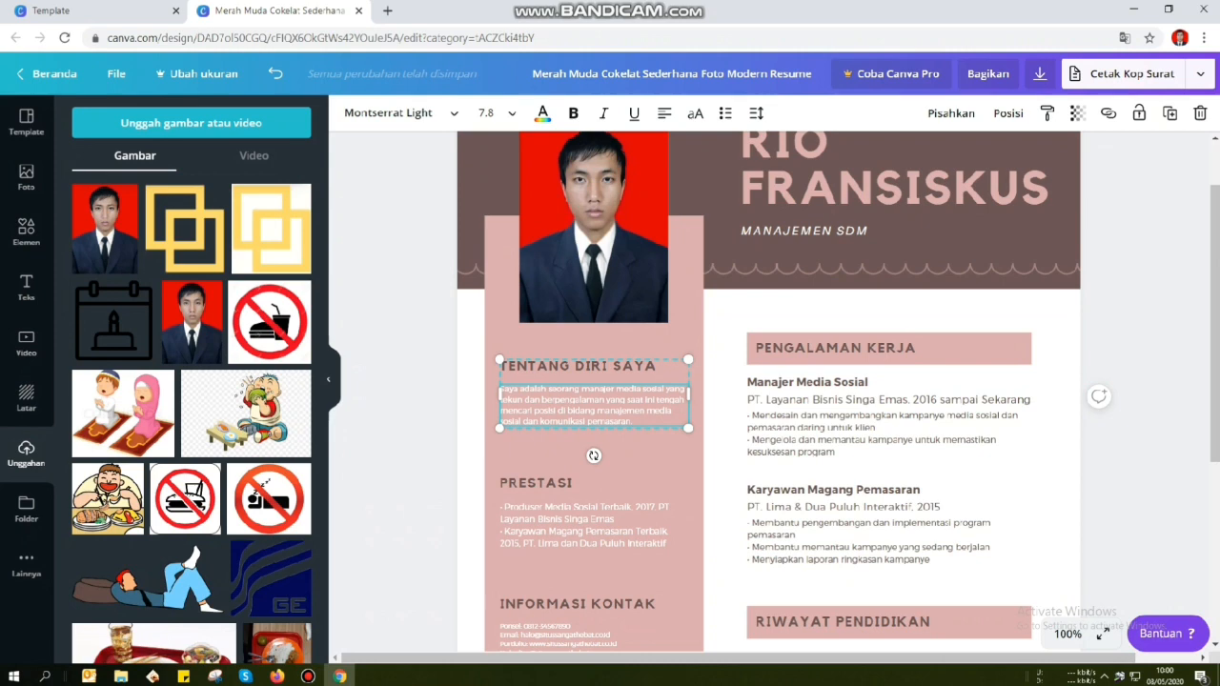
pyautogui.scroll(-1, 768, 391)
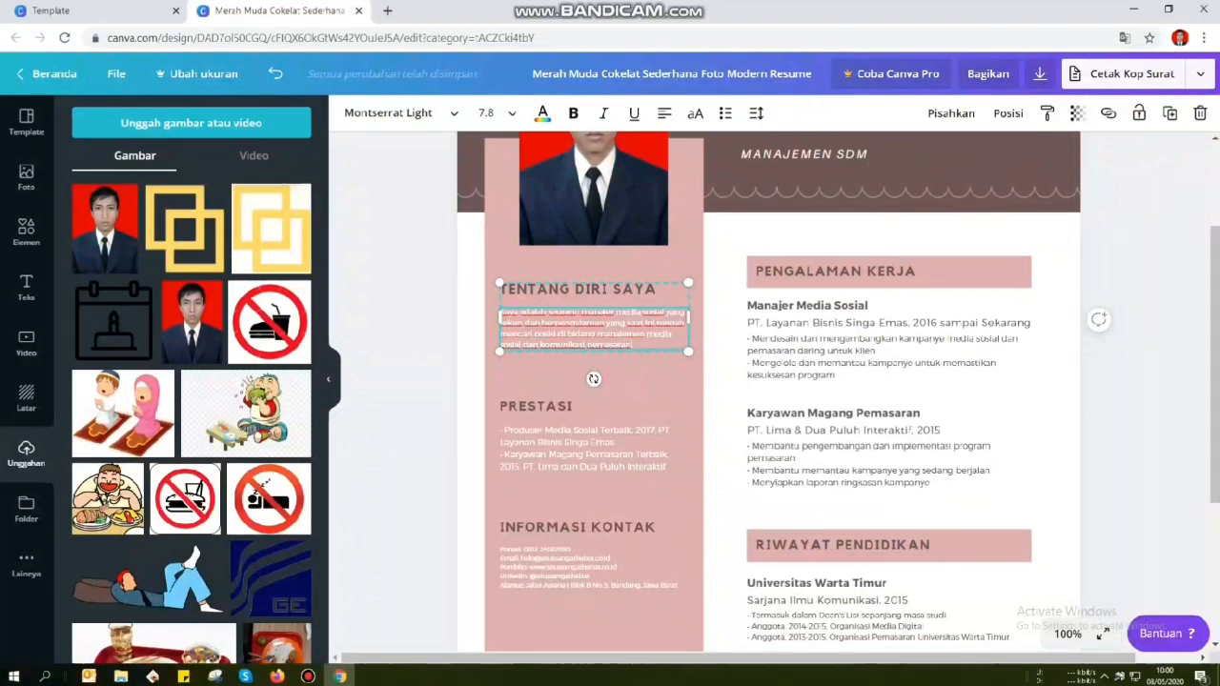
pyautogui.click(594, 448)
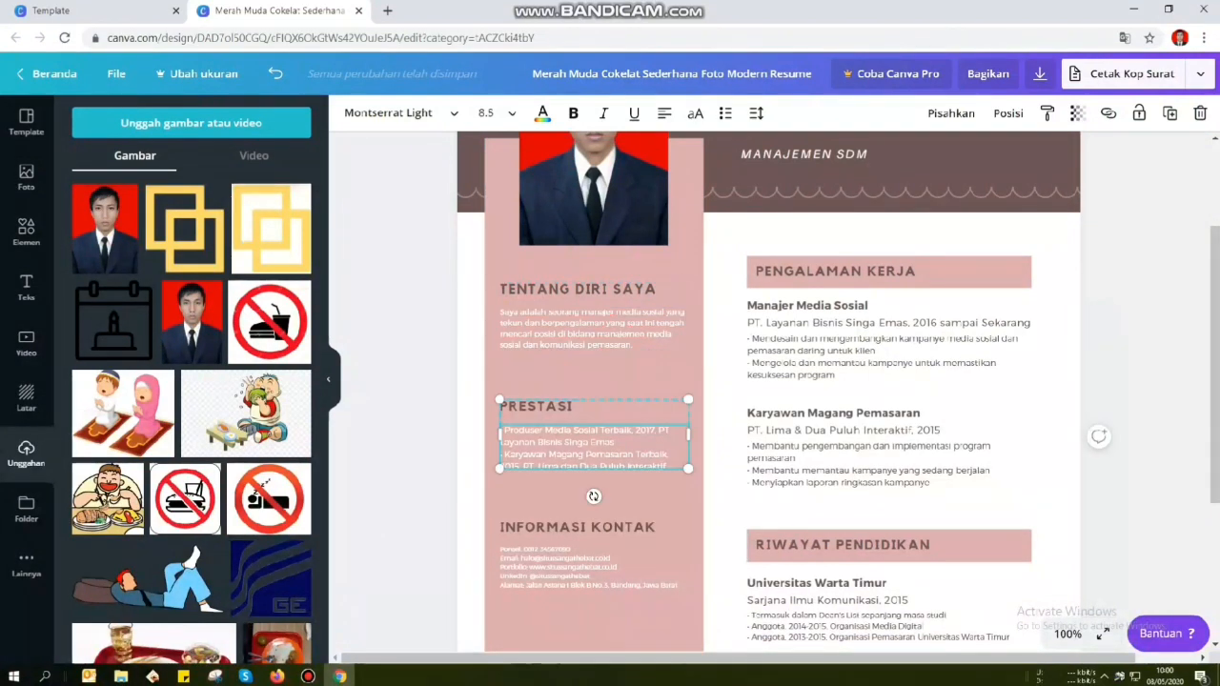
pyautogui.scroll(-1, 591, 476)
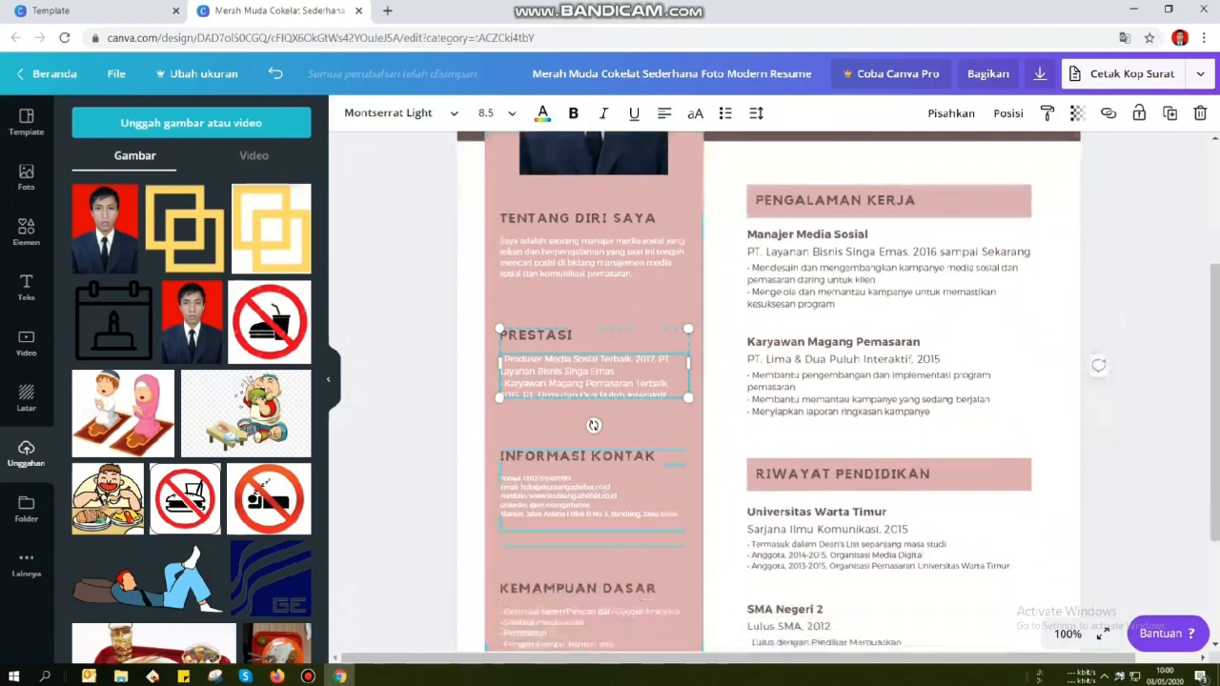
pyautogui.click(591, 489)
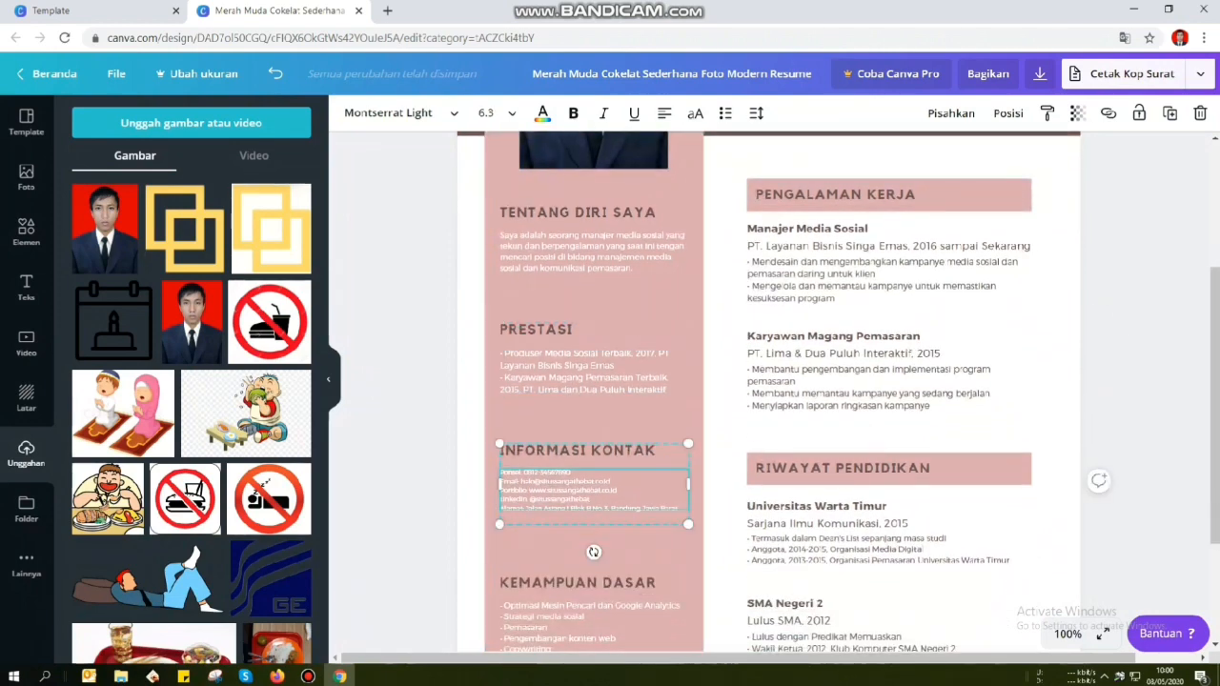
pyautogui.moveTo(539, 481)
pyautogui.mouseDown()
pyautogui.moveTo(610, 481)
pyautogui.moveTo(554, 490)
pyautogui.mouseUp()
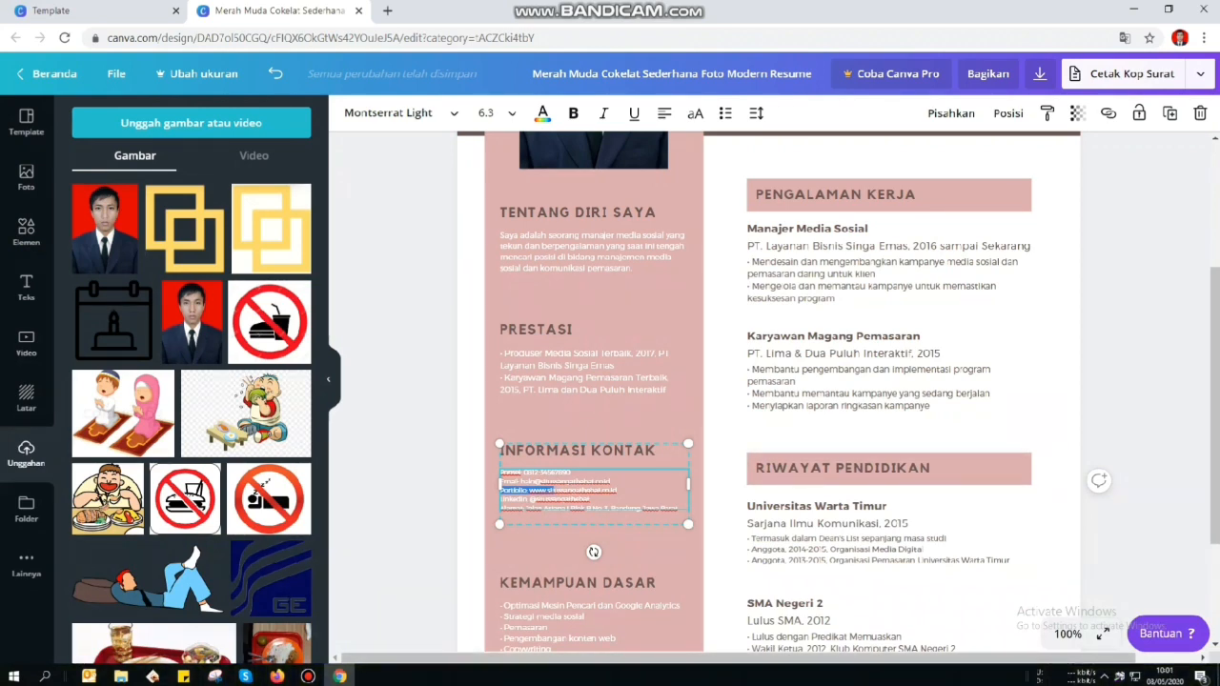
pyautogui.scroll(-2, 593, 491)
pyautogui.click(593, 491)
pyautogui.scroll(1, 592, 491)
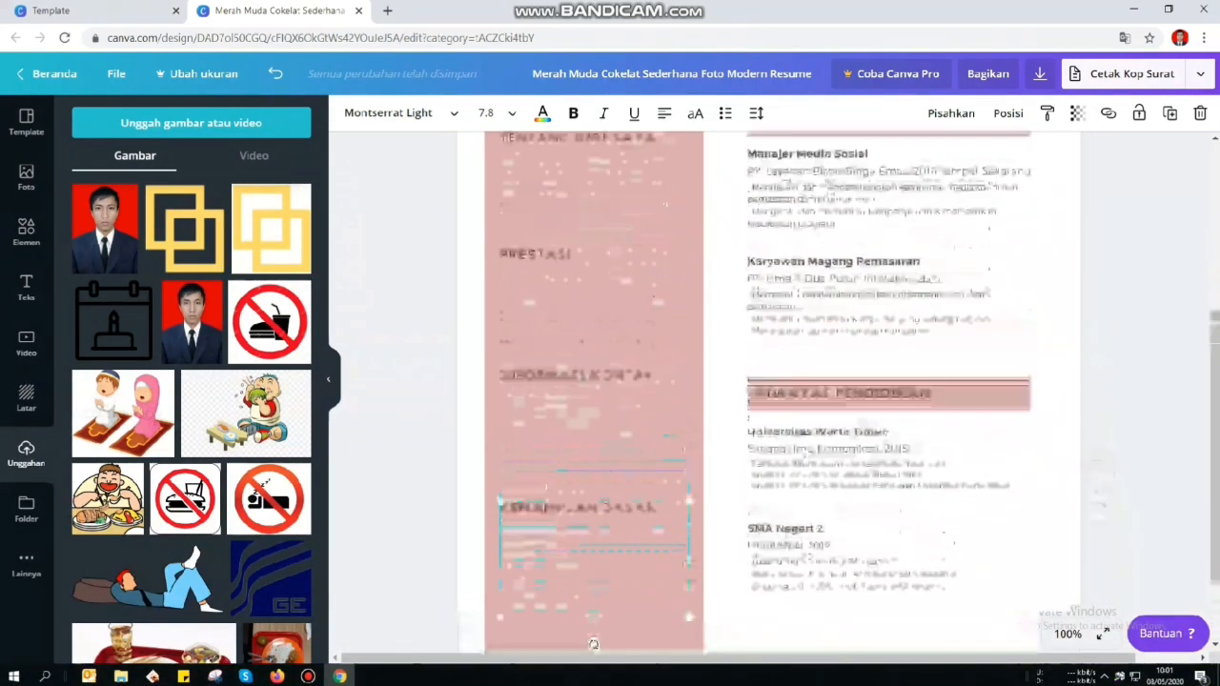
# Examine the Pengalaman Kerja entries and the font and size choices available for the Manajer Media Sosial title.
pyautogui.scroll(3, 610, 515)
pyautogui.click(887, 457)
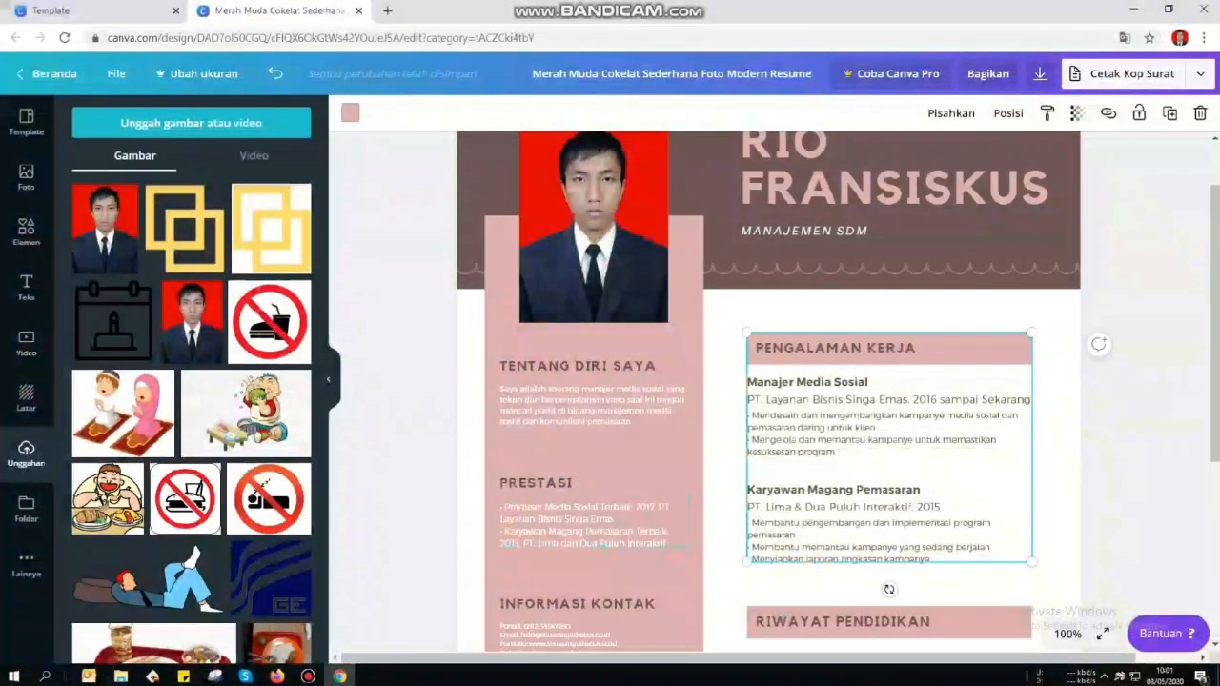
pyautogui.click(795, 382)
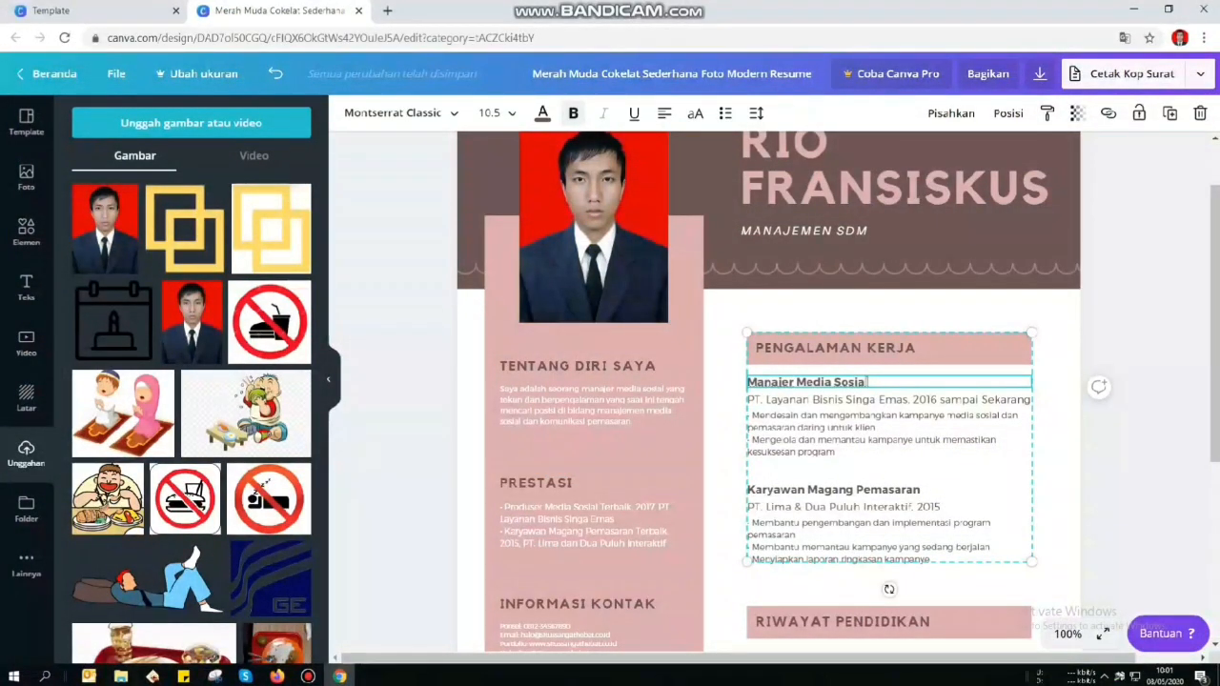
pyautogui.moveTo(869, 382); pyautogui.dragTo(747, 382)
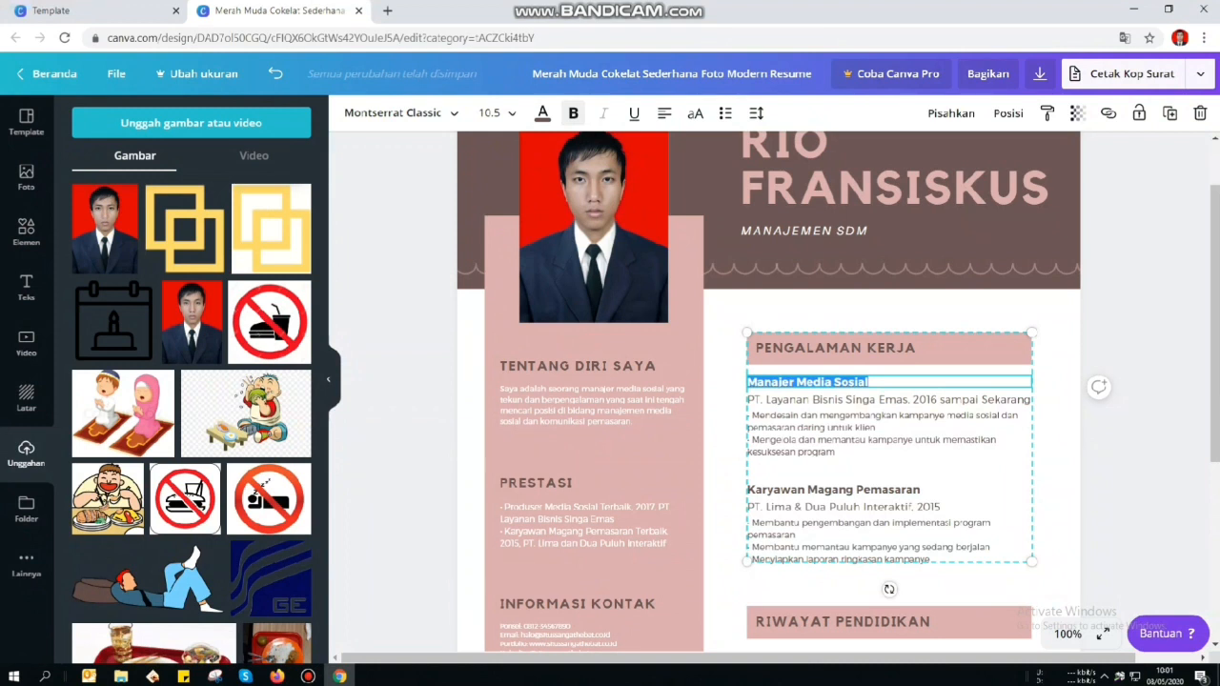
pyautogui.click(882, 429)
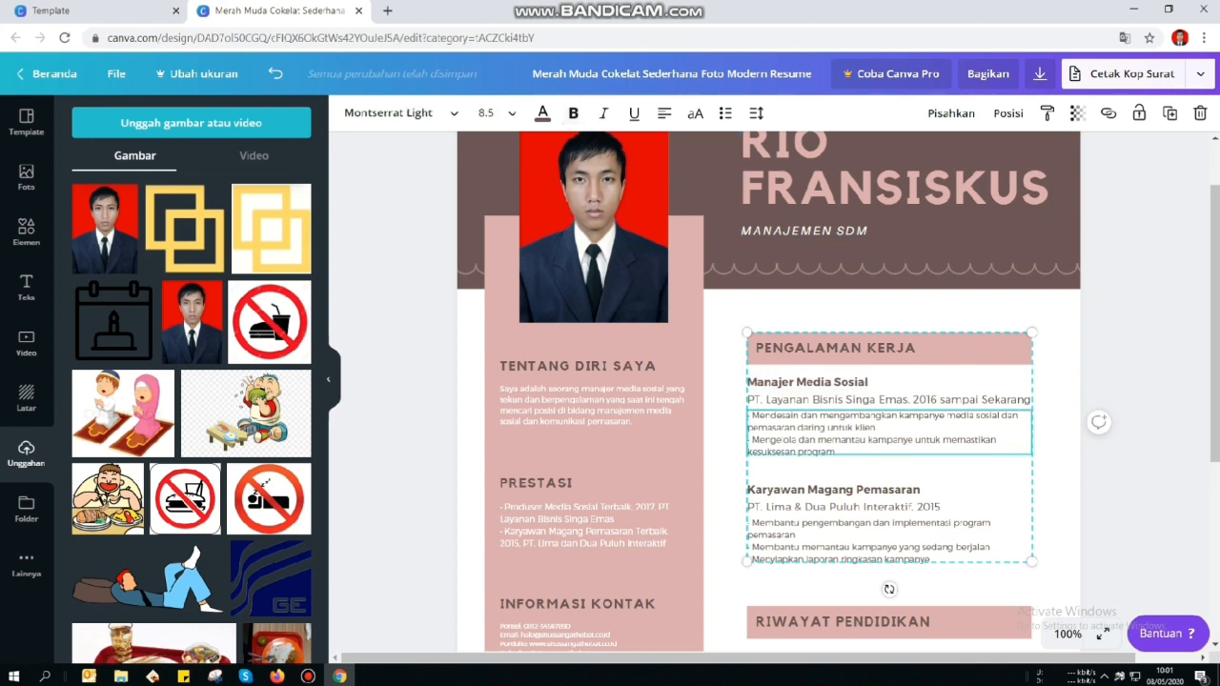
pyautogui.click(829, 382)
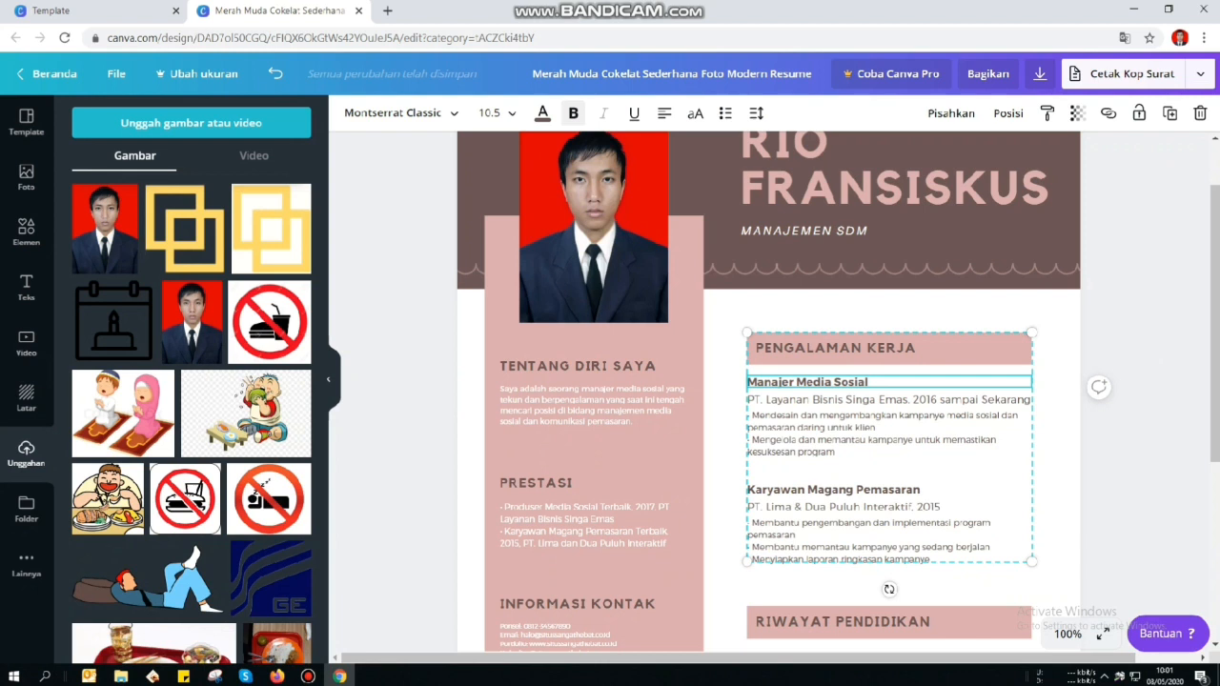
pyautogui.click(833, 490)
pyautogui.click(829, 382)
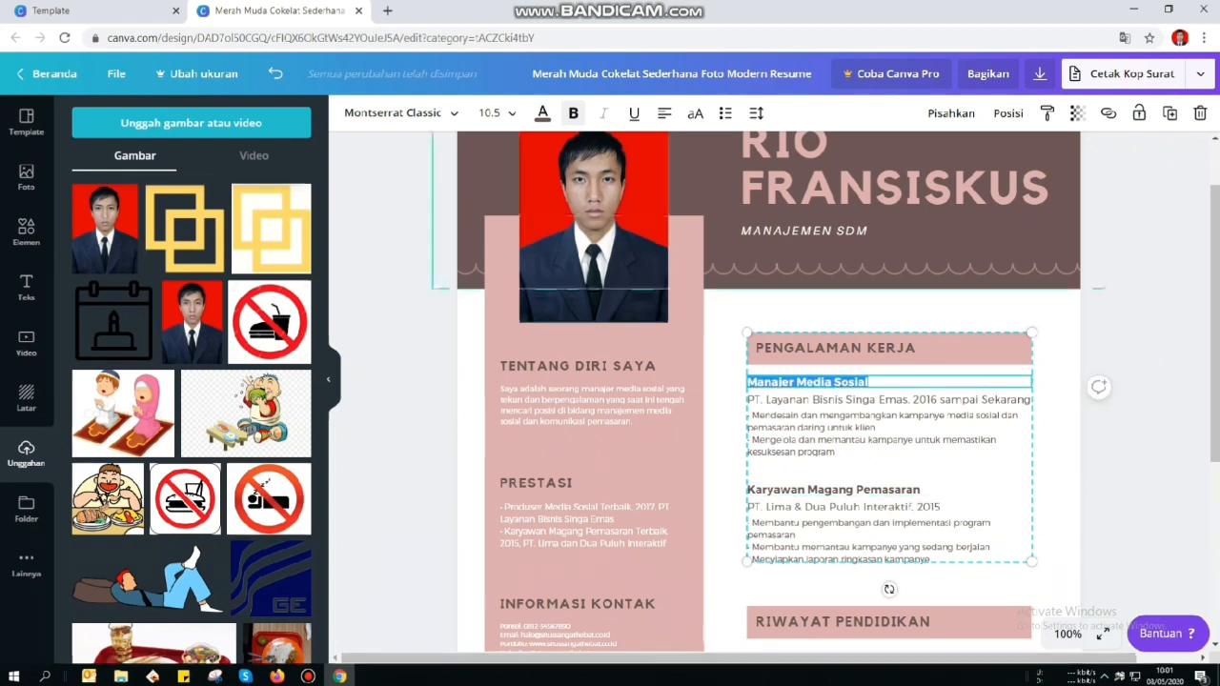
pyautogui.click(401, 113)
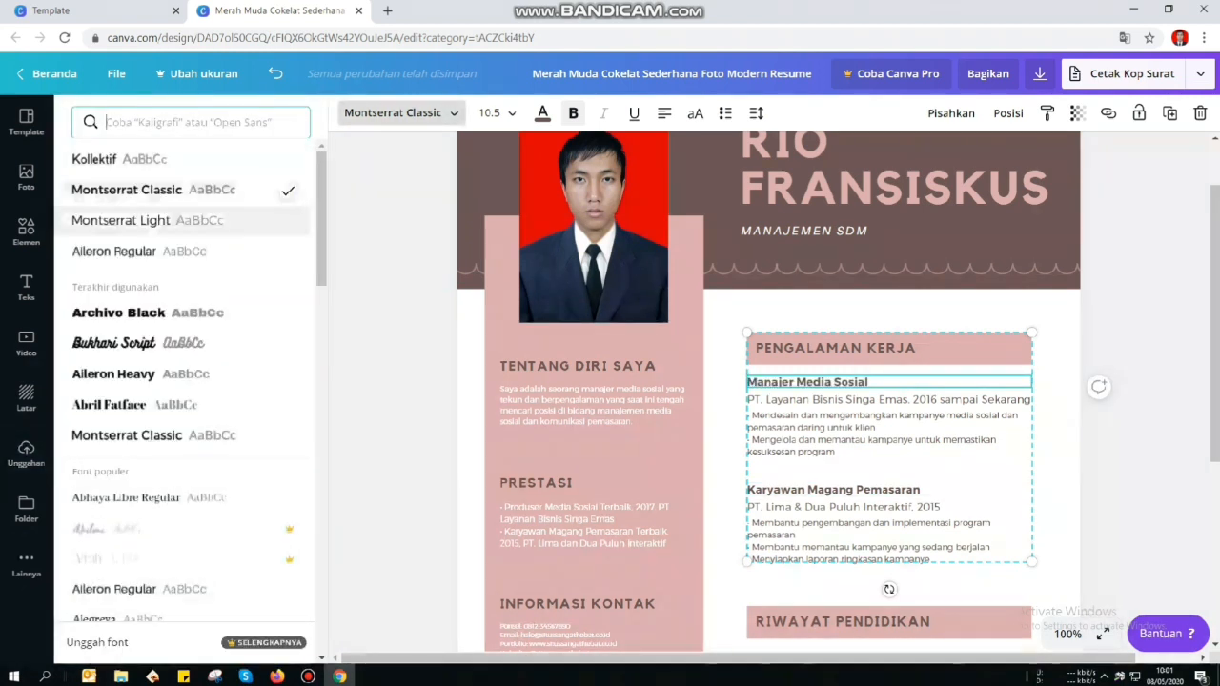
pyautogui.click(491, 113)
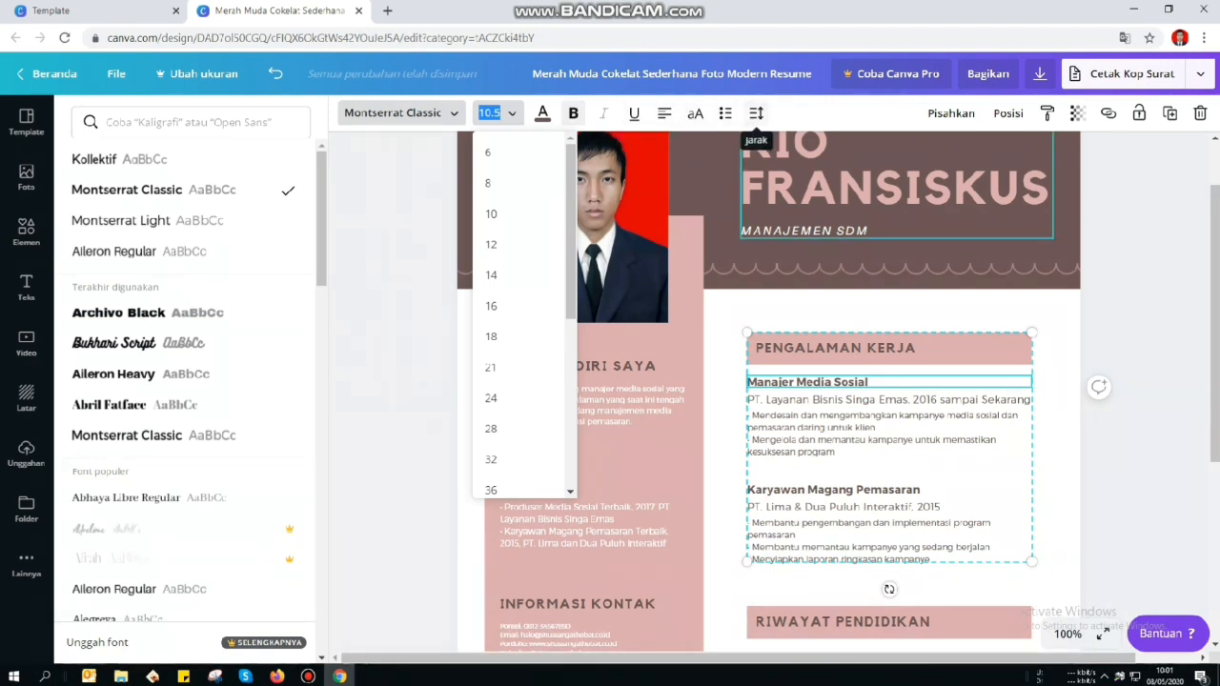
# Try bulleted and numbered list formatting on the first description line under Manajer Media Sosial, ending with list formatting off.
pyautogui.click(865, 433)
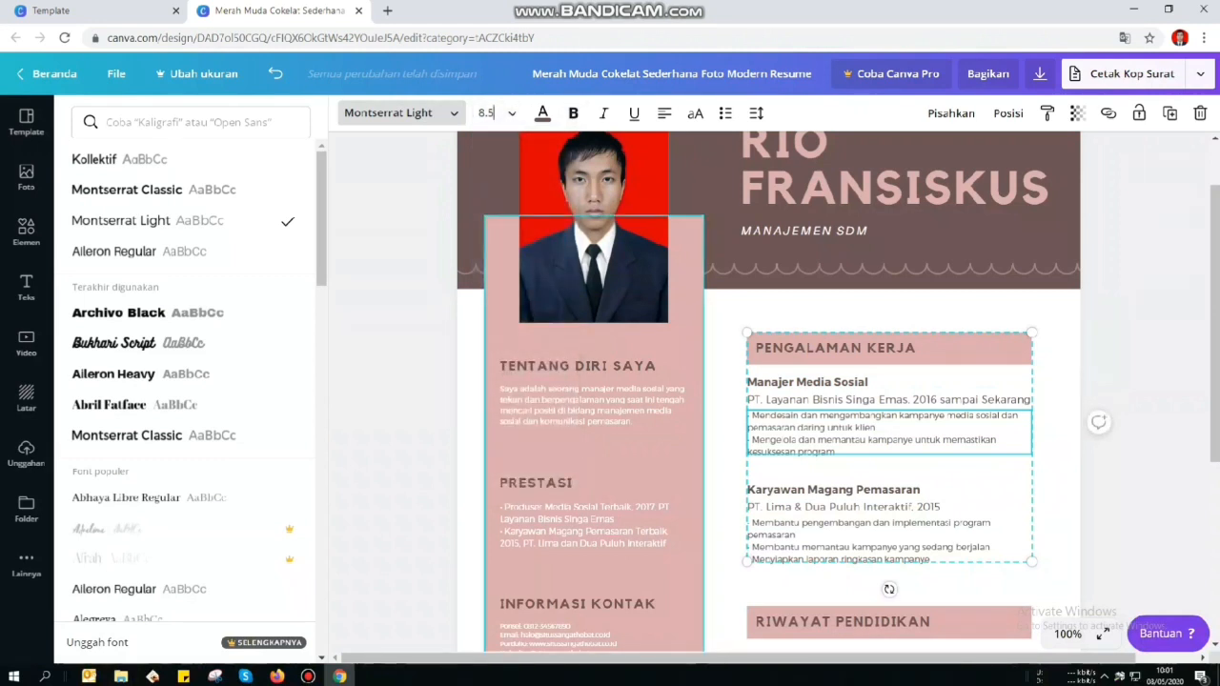
pyautogui.doubleClick(777, 416)
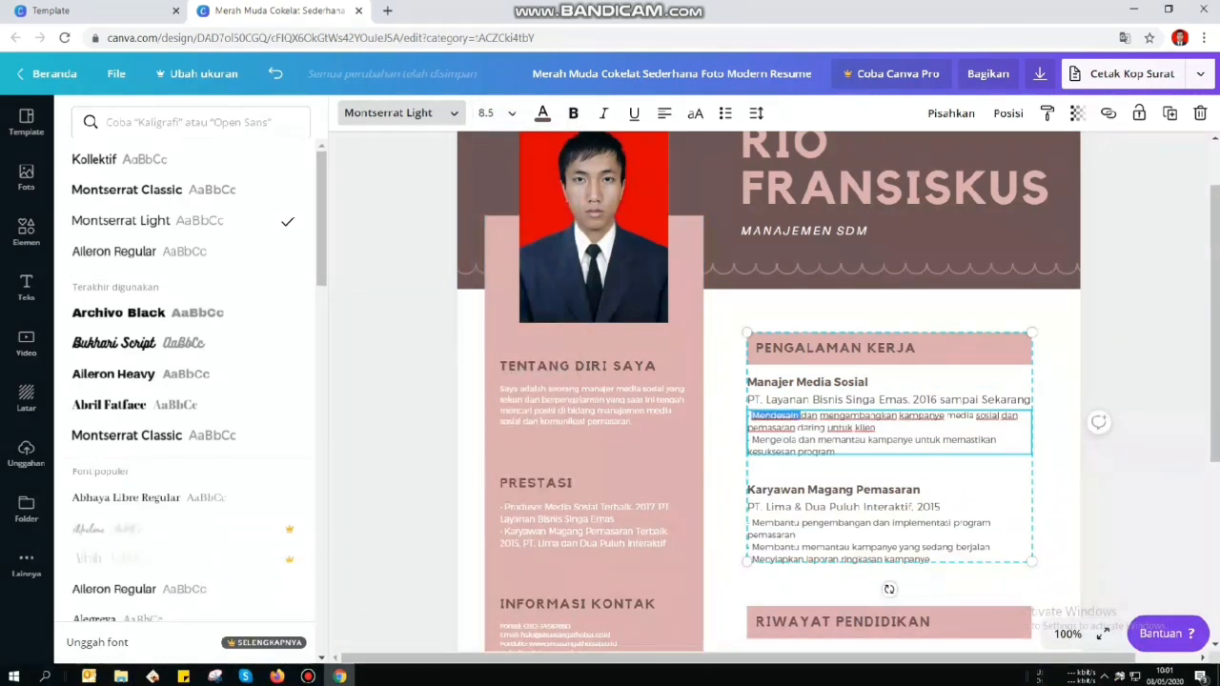
pyautogui.click(752, 415)
pyautogui.click(725, 114)
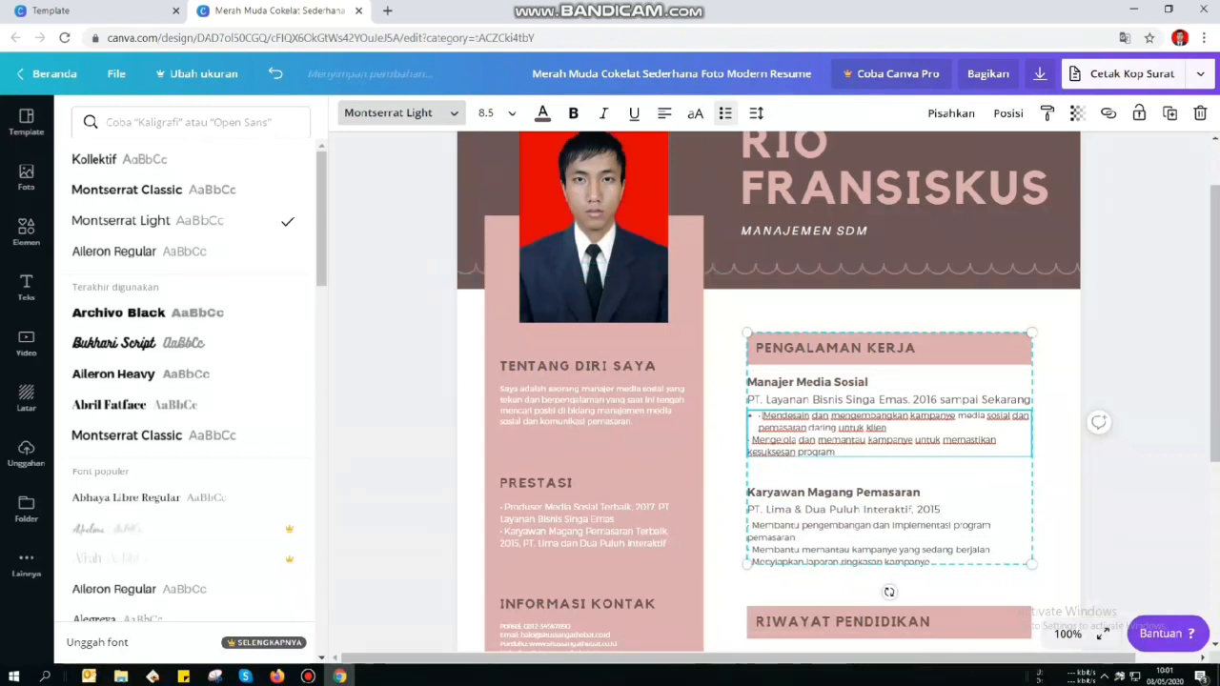
pyautogui.click(725, 114)
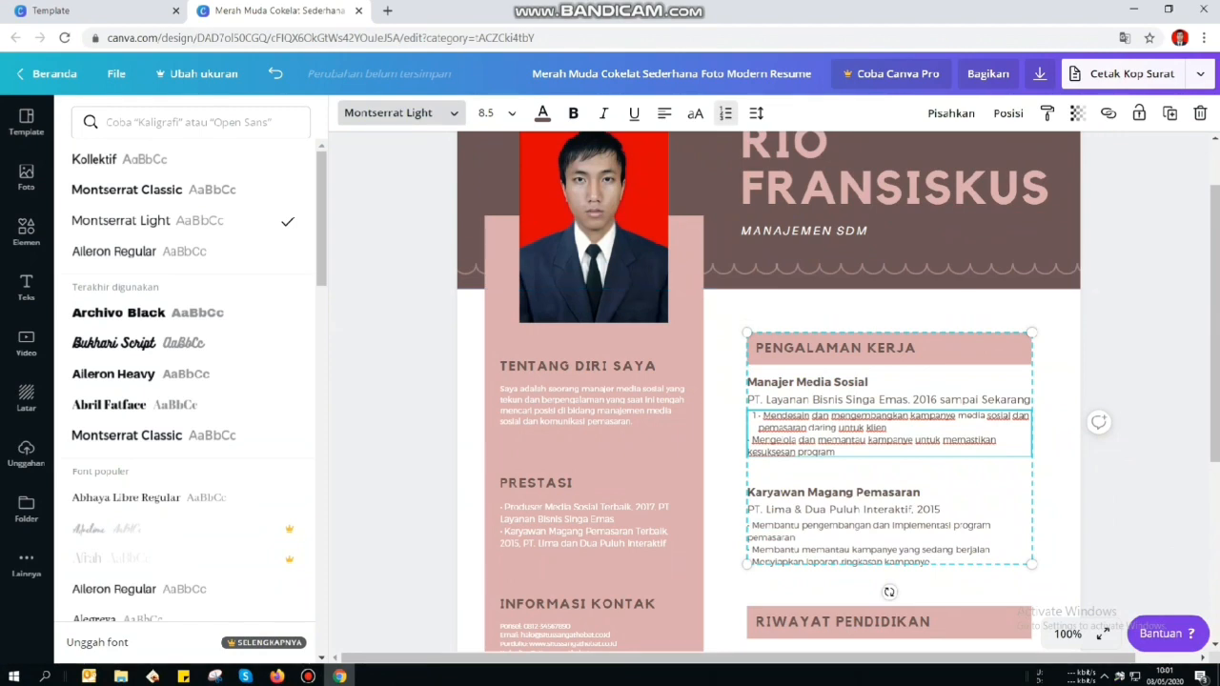
pyautogui.click(726, 113)
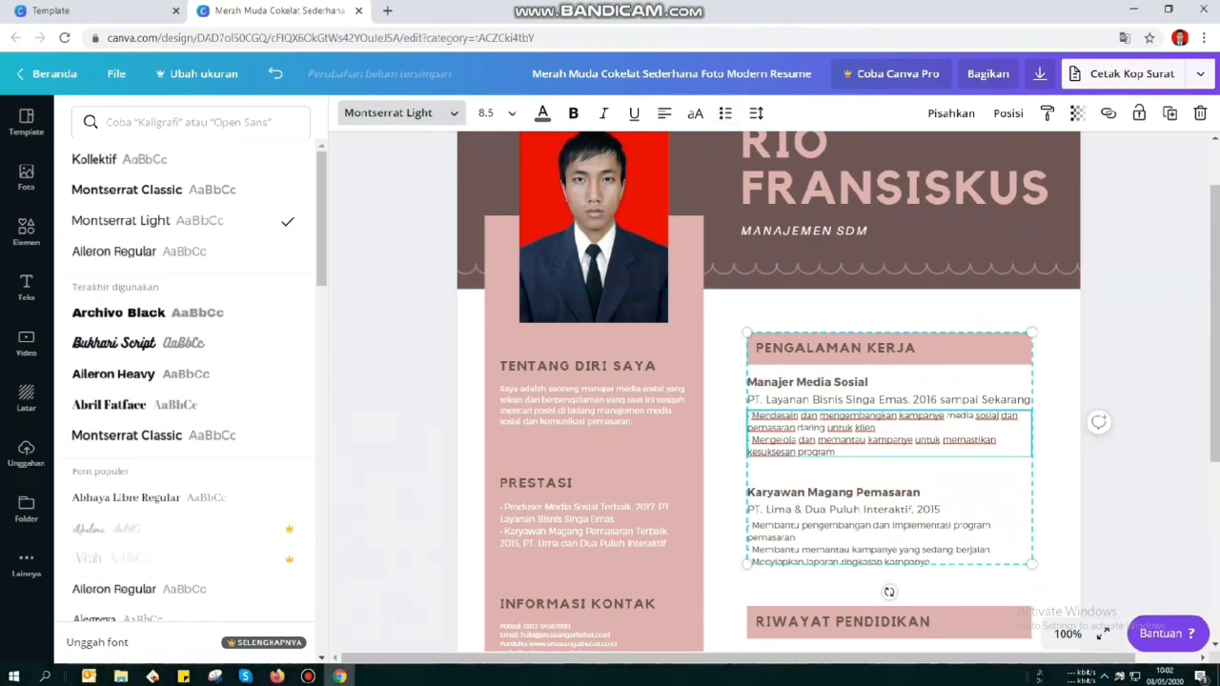
# Review the whole resume page, from the heading and photo down to the Riwayat Pendidikan and Kemampuan Dasar sections.
pyautogui.scroll(-5, 770, 391)
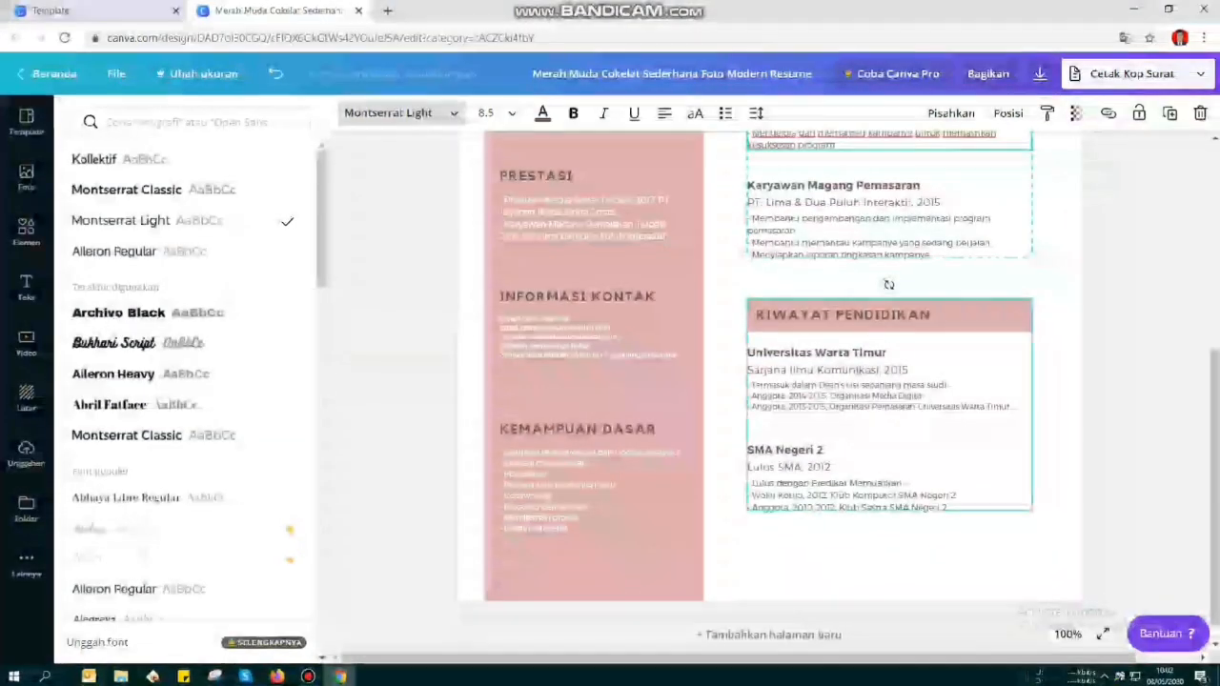
pyautogui.scroll(5, 770, 391)
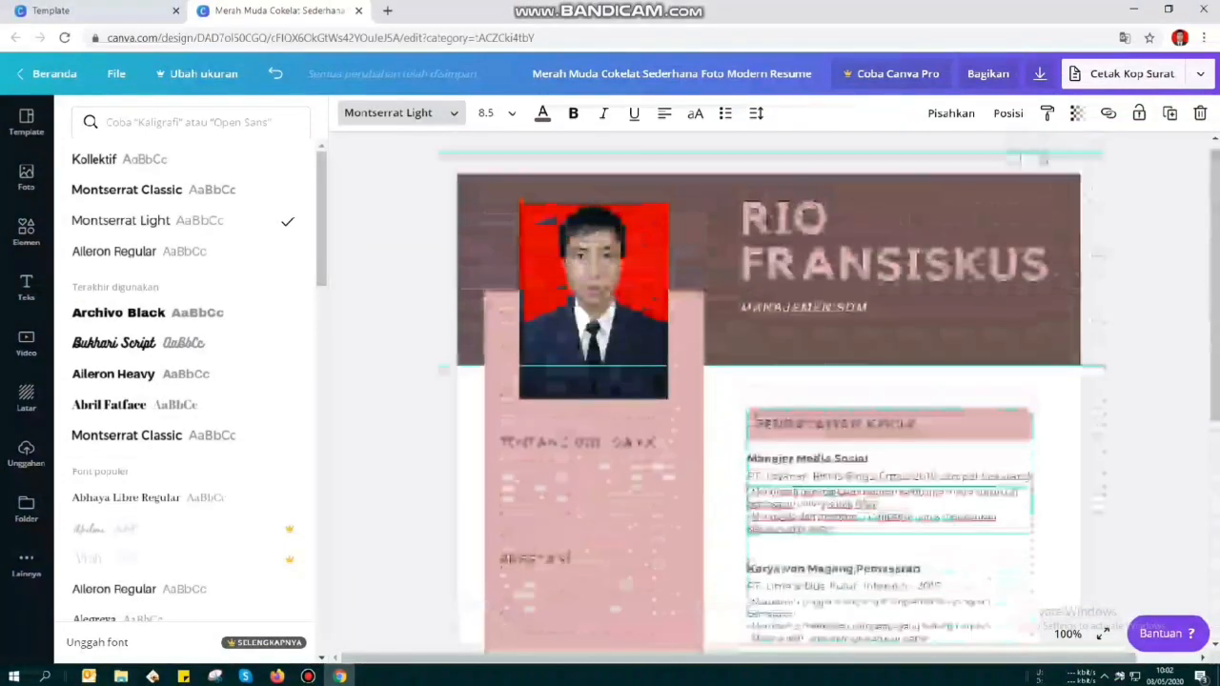
pyautogui.scroll(-2, 770, 391)
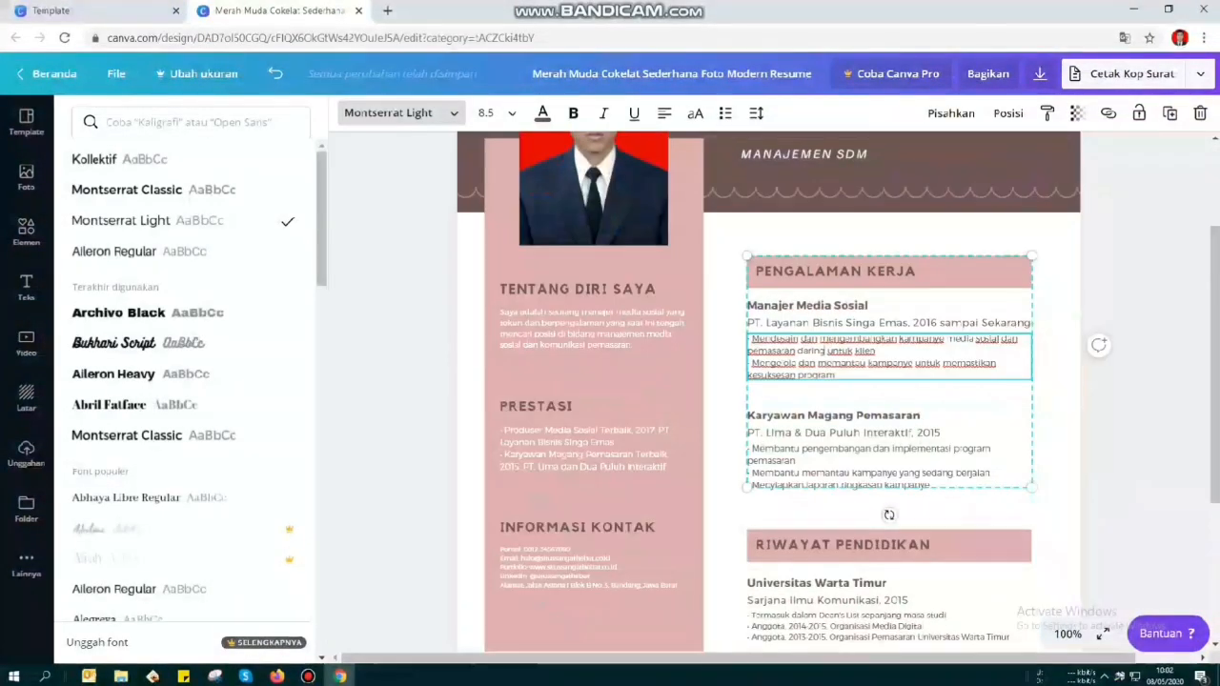
pyautogui.click(857, 461)
pyautogui.scroll(-2, 770, 391)
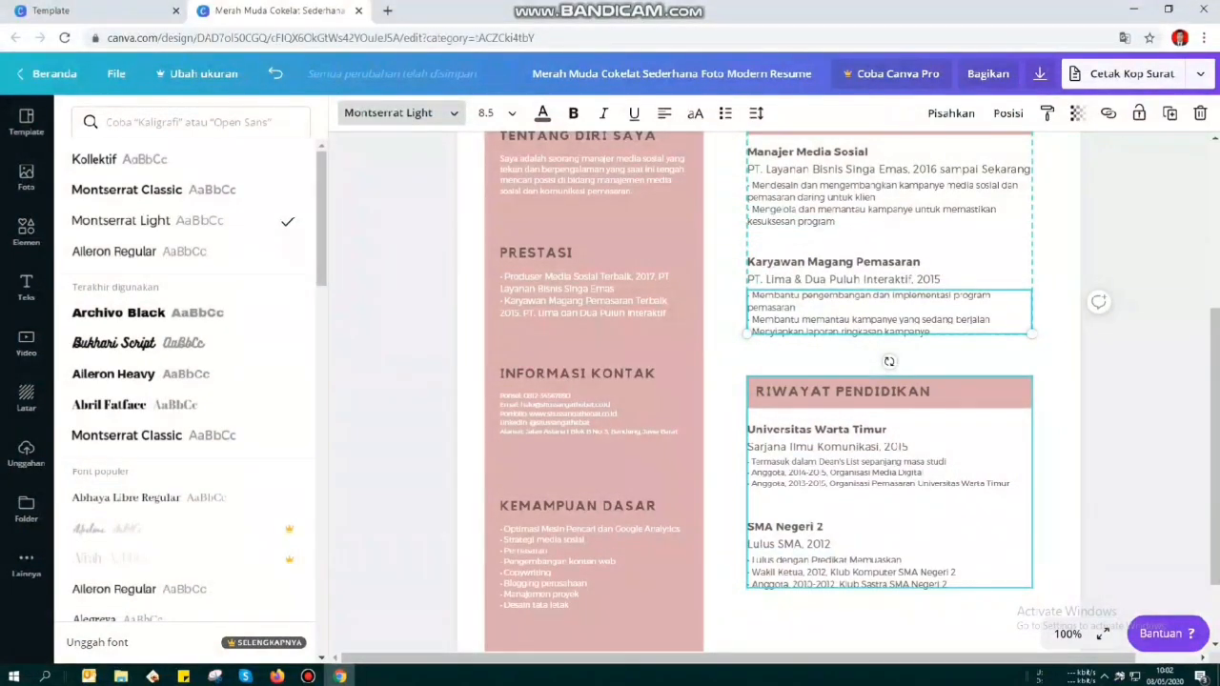
pyautogui.scroll(-1, 770, 390)
pyautogui.scroll(2, 770, 391)
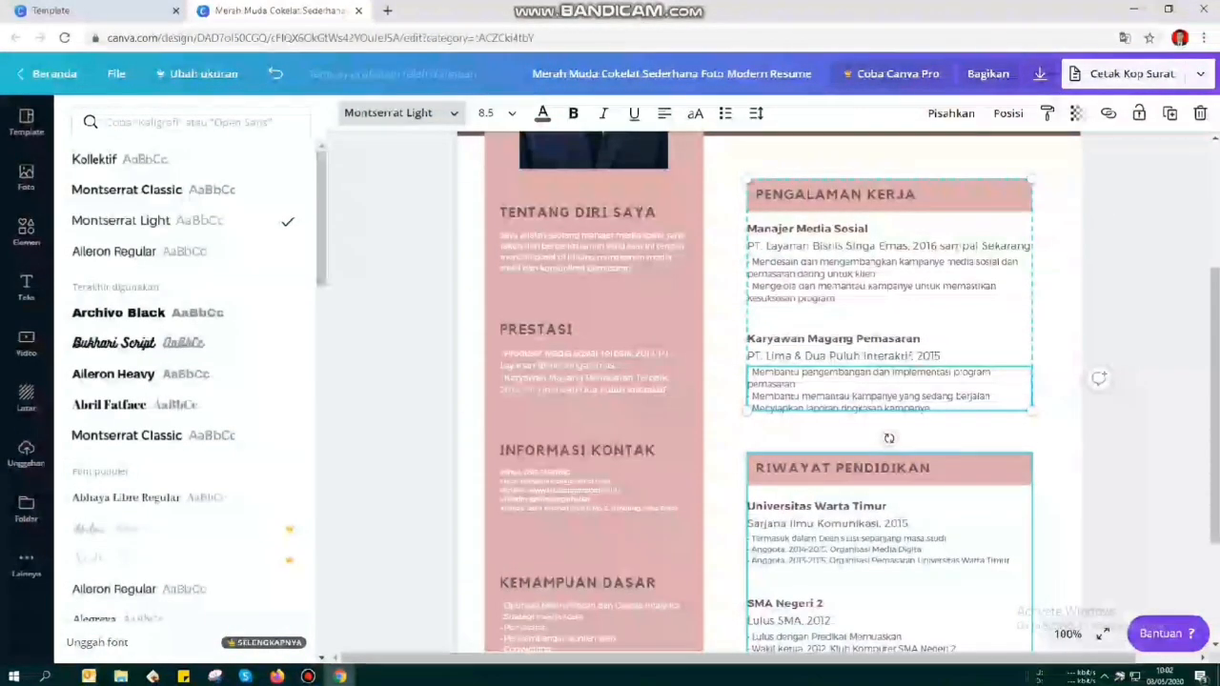
pyautogui.scroll(-2, 591, 553)
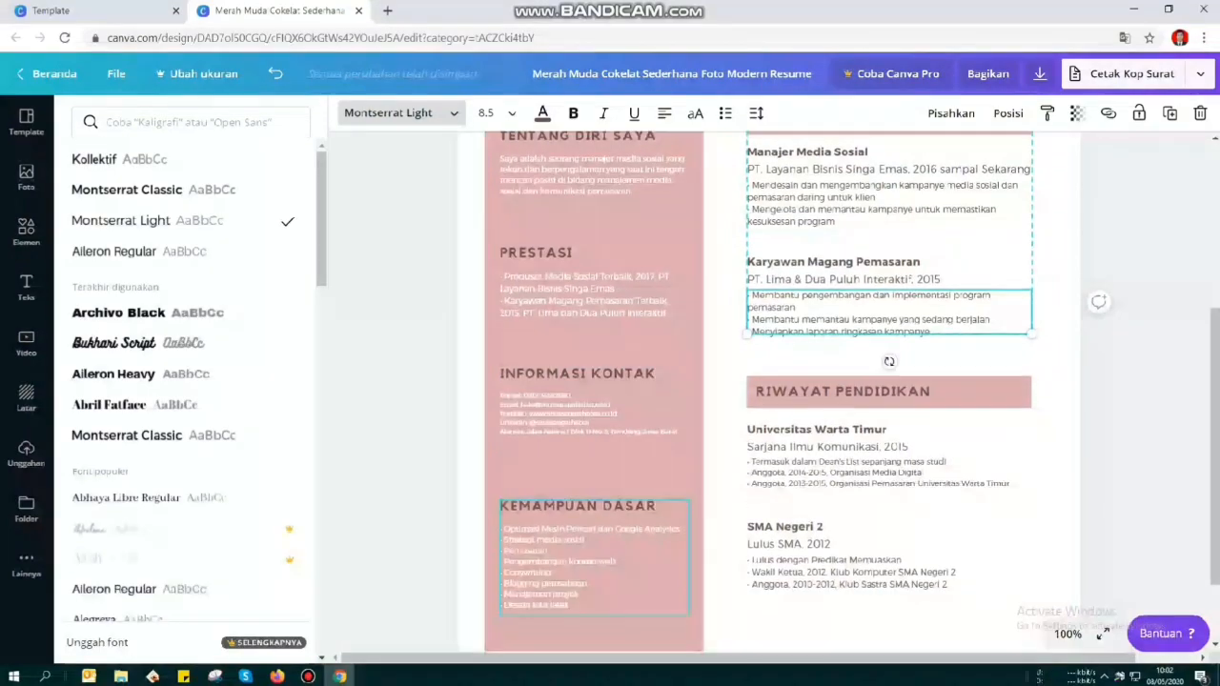
pyautogui.scroll(8, 887, 429)
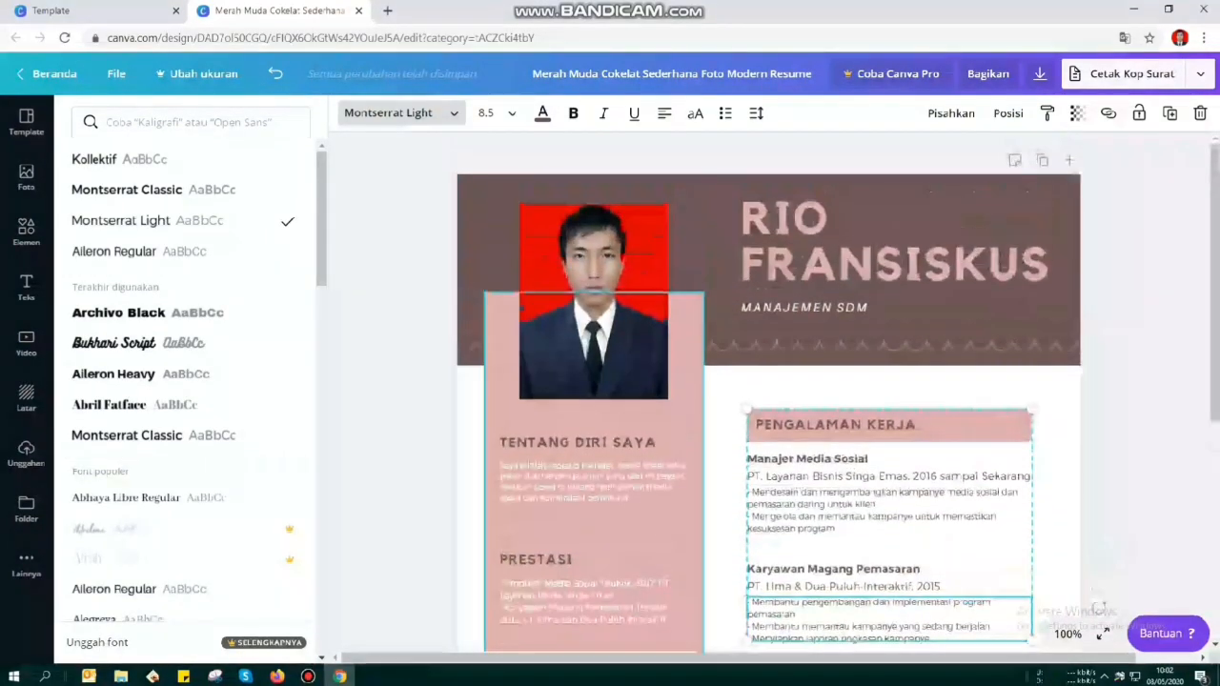
pyautogui.scroll(-3, 762, 400)
pyautogui.scroll(3, 763, 400)
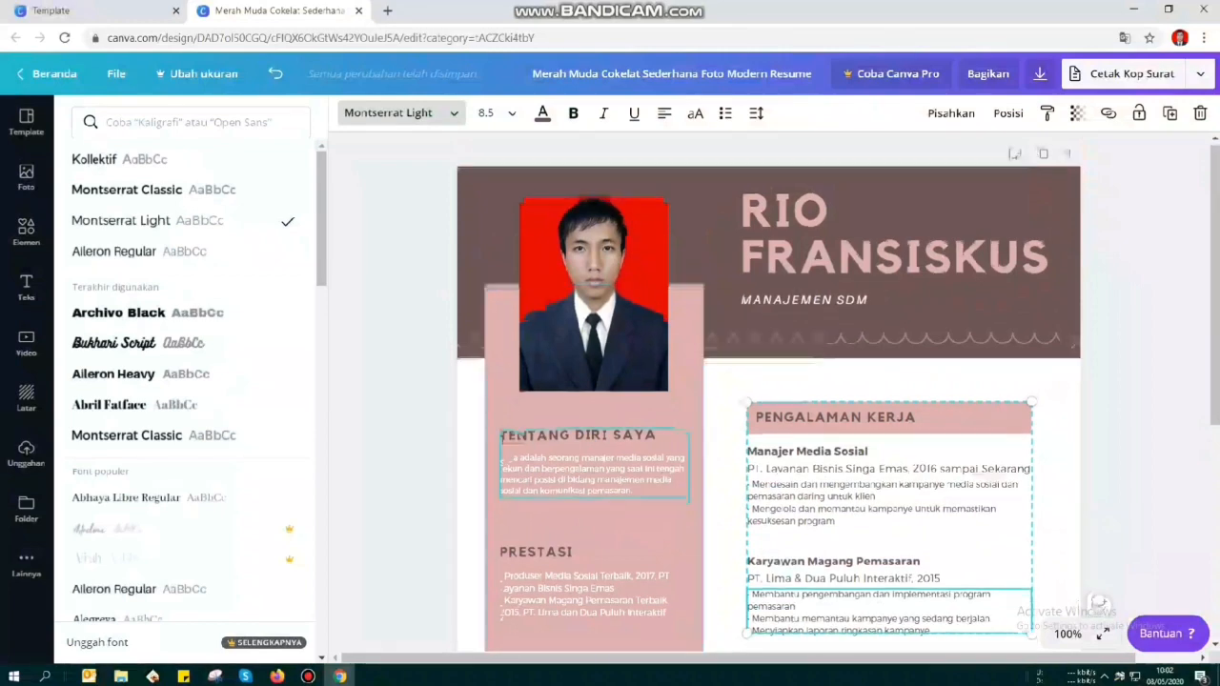
pyautogui.scroll(-2, 762, 400)
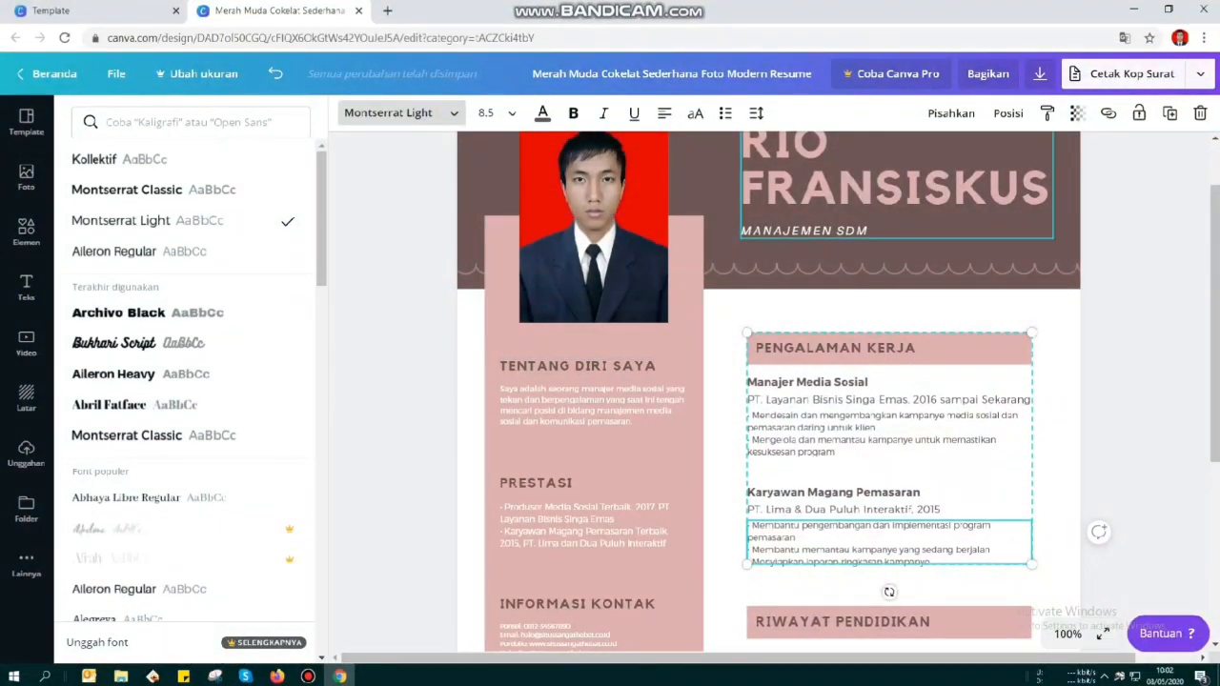
# Shorten the job title beneath the name in the resume header to MANAJEMEN.
pyautogui.click(822, 230)
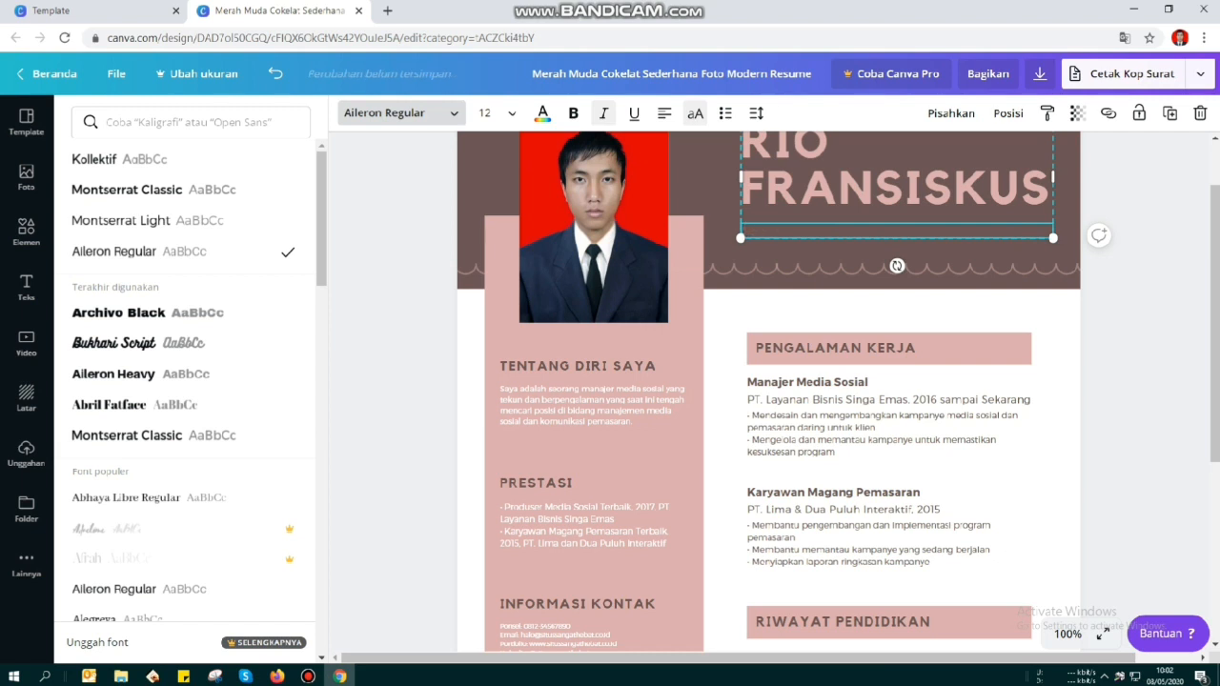
pyautogui.write('JEMEN')
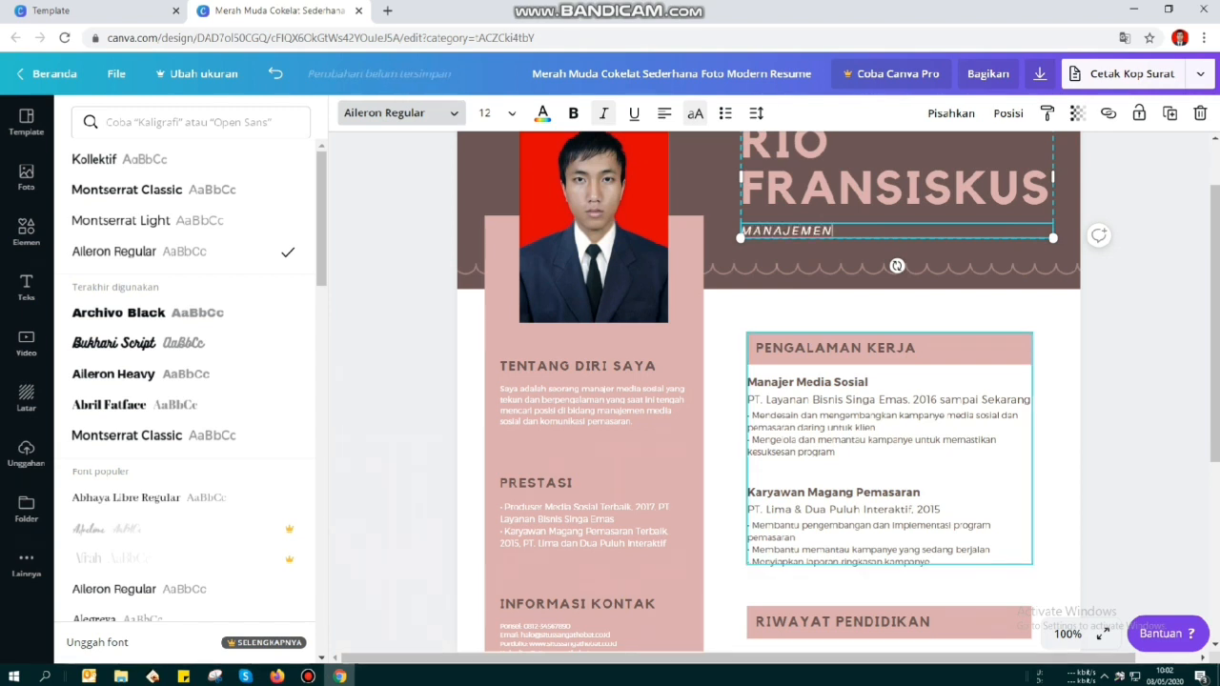
pyautogui.click(858, 492)
pyautogui.scroll(1, 769, 391)
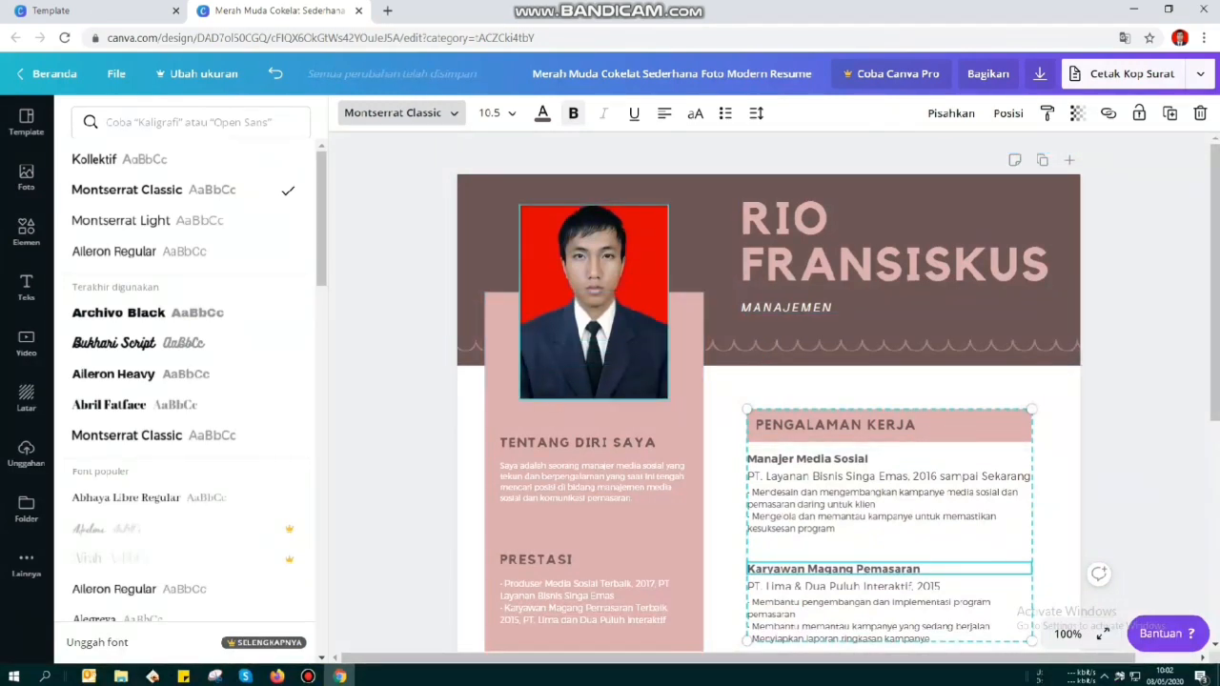
# Add a blank second page below the resume and browse the resume templates for it.
pyautogui.scroll(-5, 769, 391)
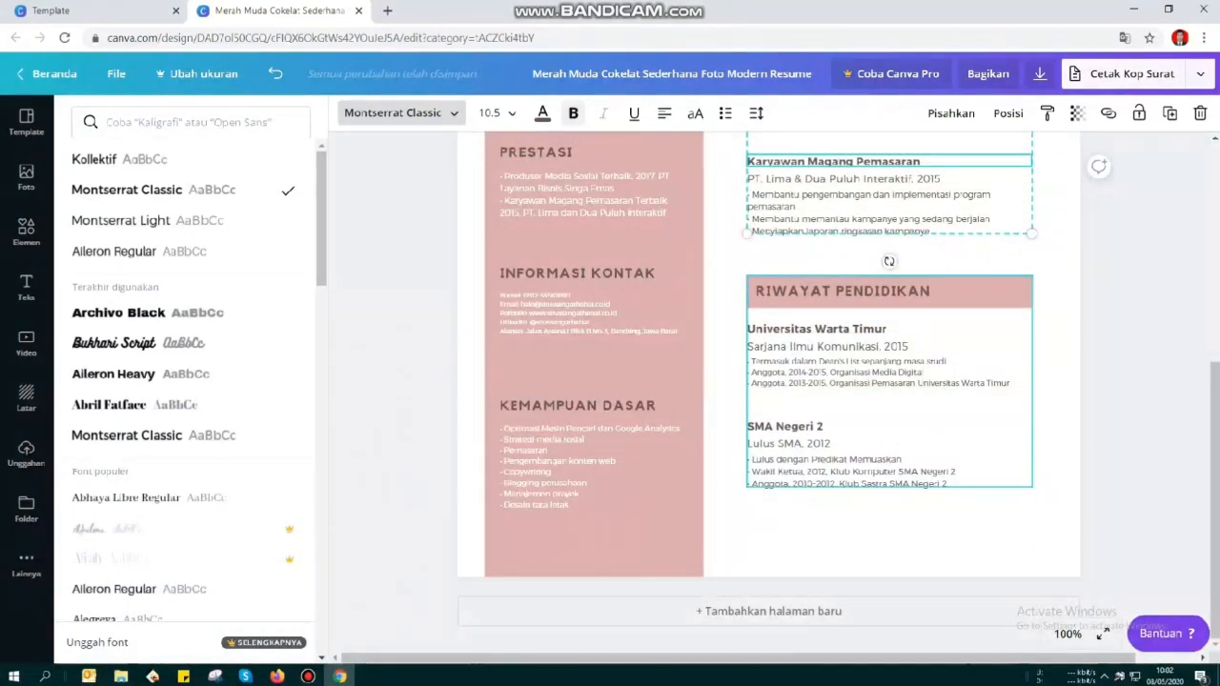
pyautogui.click(768, 611)
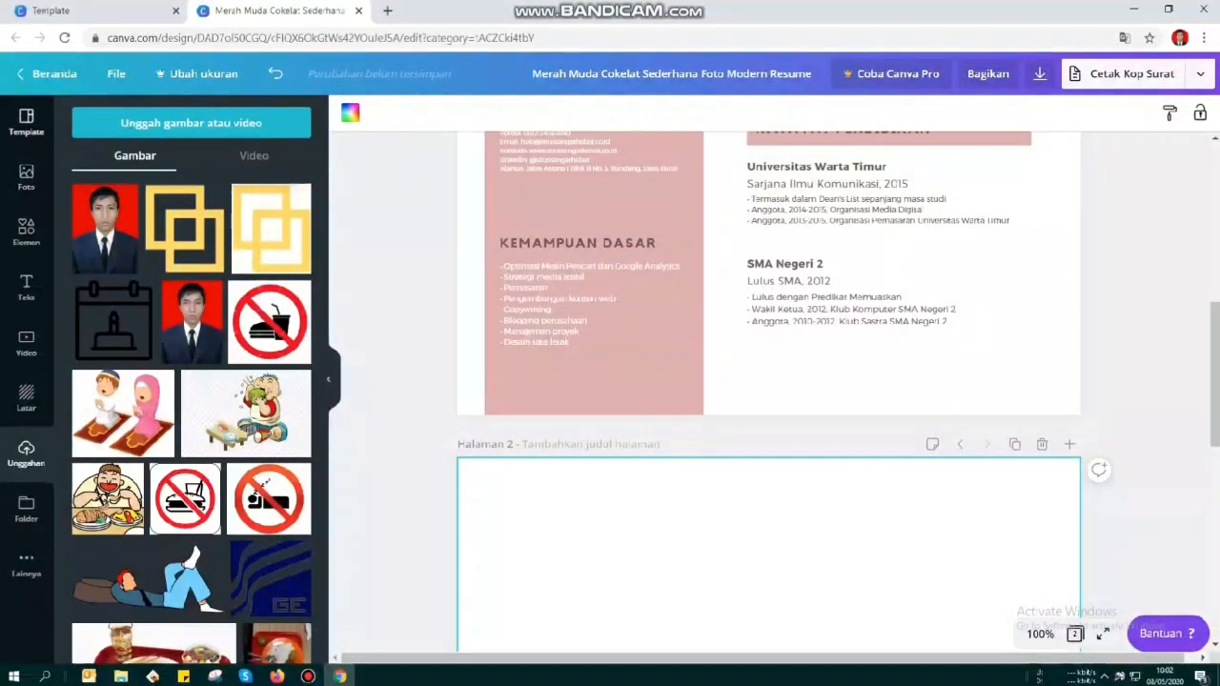
pyautogui.click(27, 122)
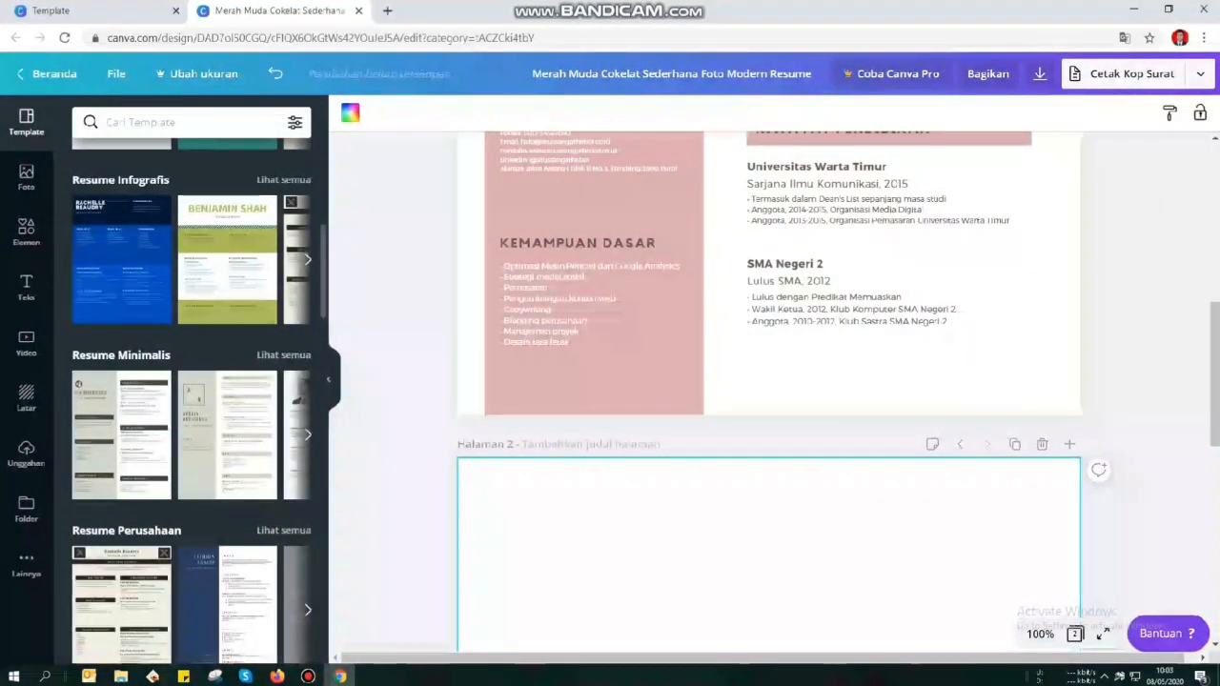
pyautogui.scroll(5, 191, 400)
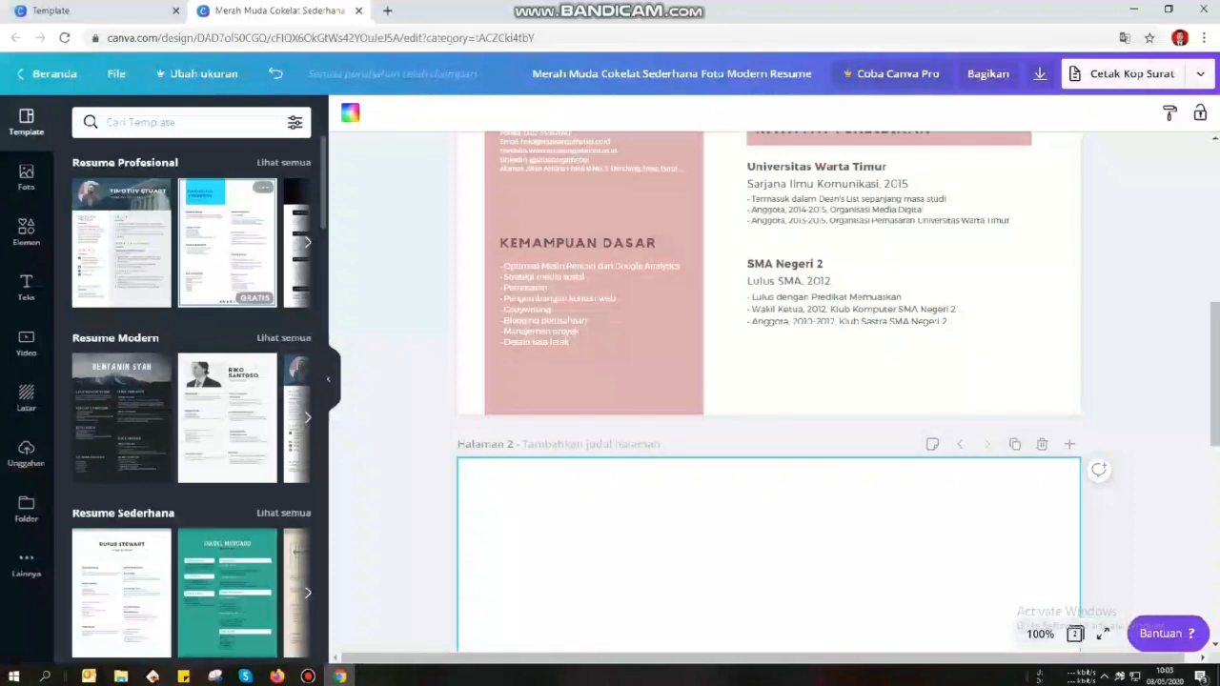
pyautogui.scroll(-3, 191, 401)
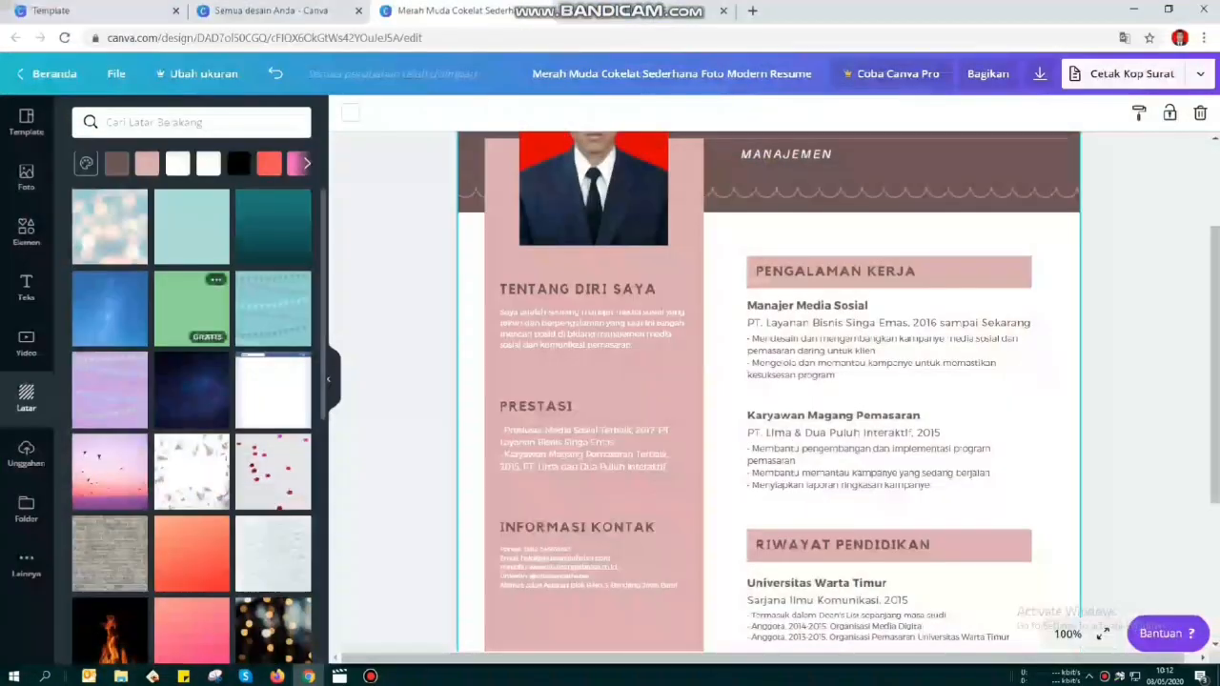
# Try the blue-to-orange sunset photo with dark hills as the resume page's background.
pyautogui.scroll(-3, 190, 429)
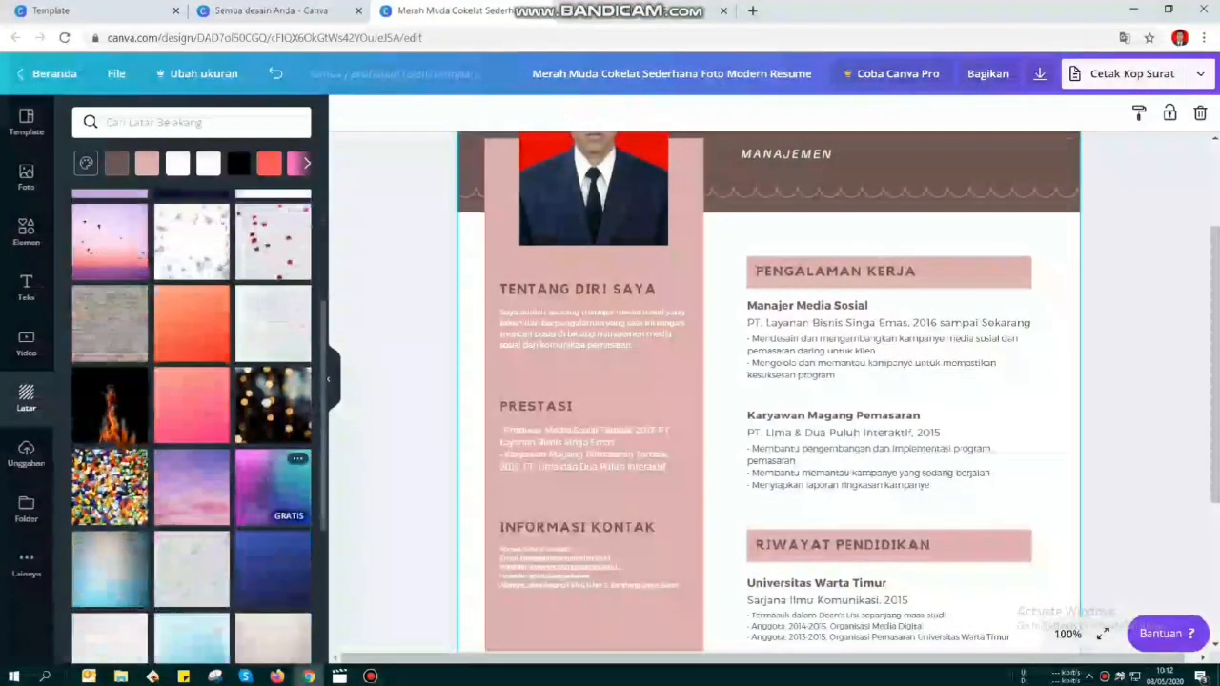
pyautogui.scroll(-2, 191, 429)
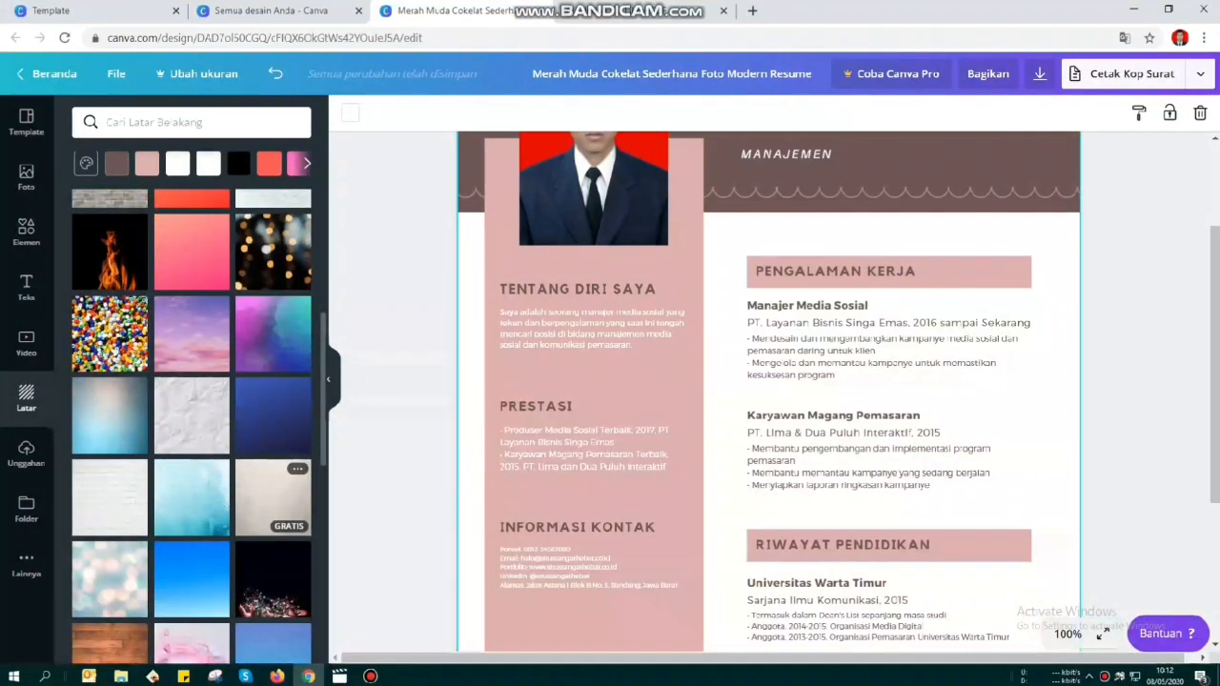
pyautogui.scroll(-3, 190, 429)
pyautogui.scroll(-4, 191, 428)
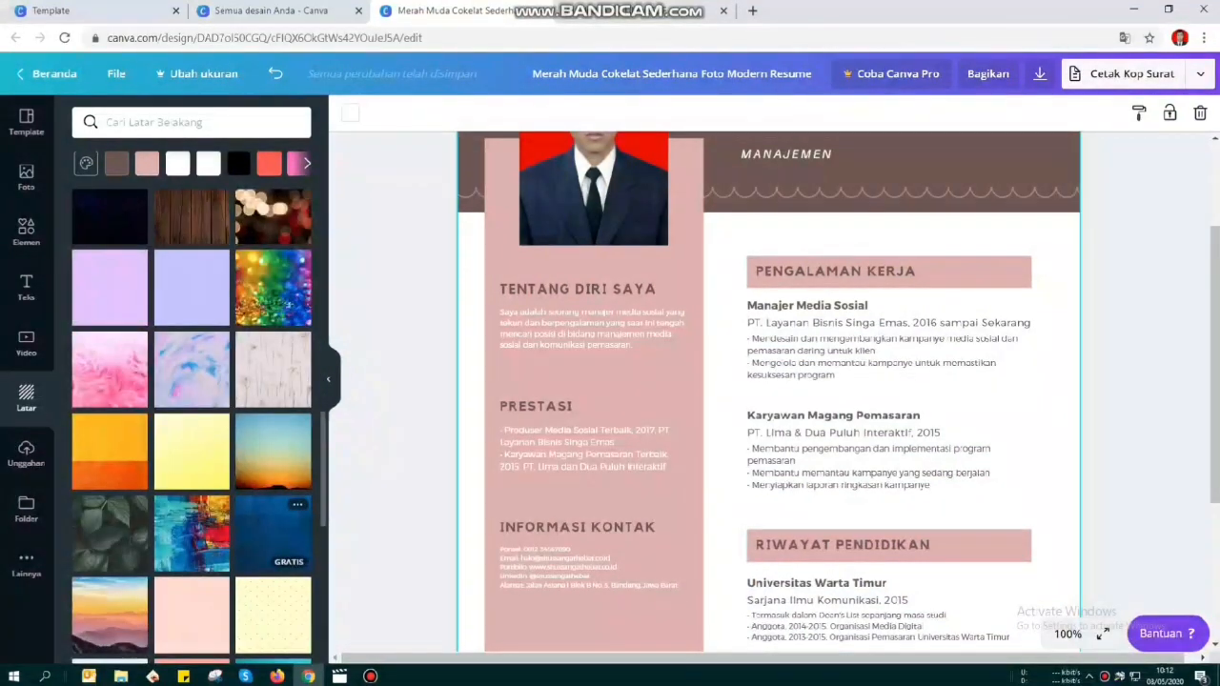
pyautogui.click(272, 451)
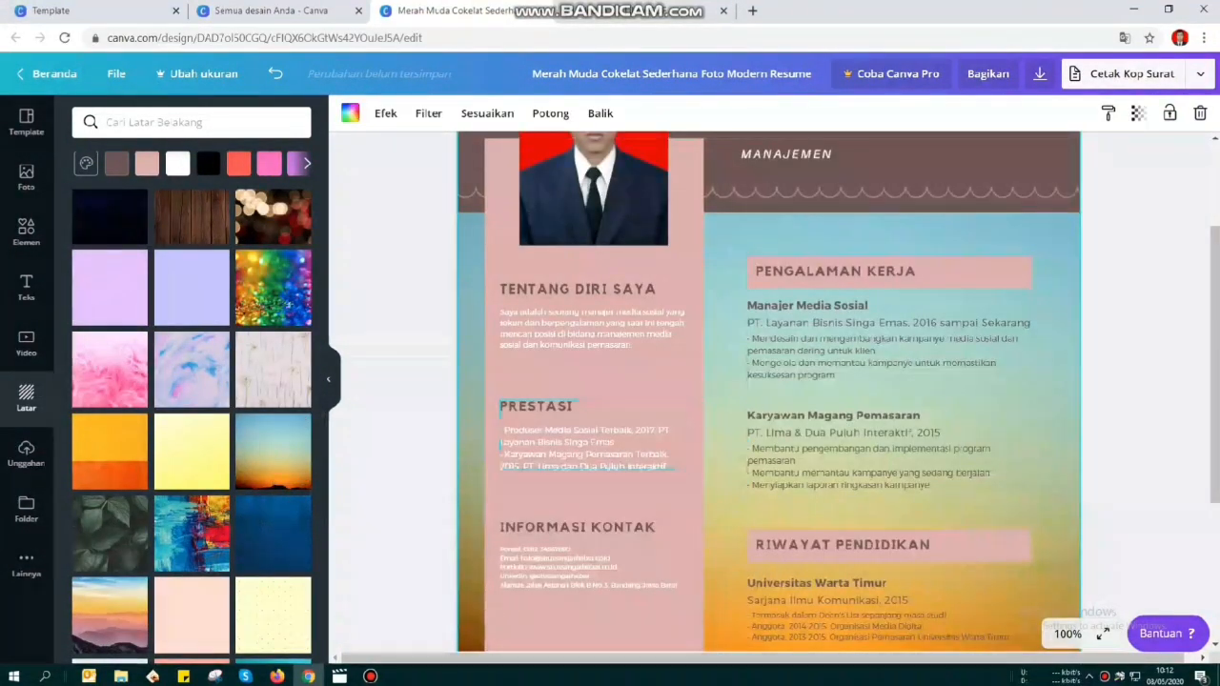
pyautogui.scroll(1, 820, 429)
pyautogui.scroll(-4, 857, 448)
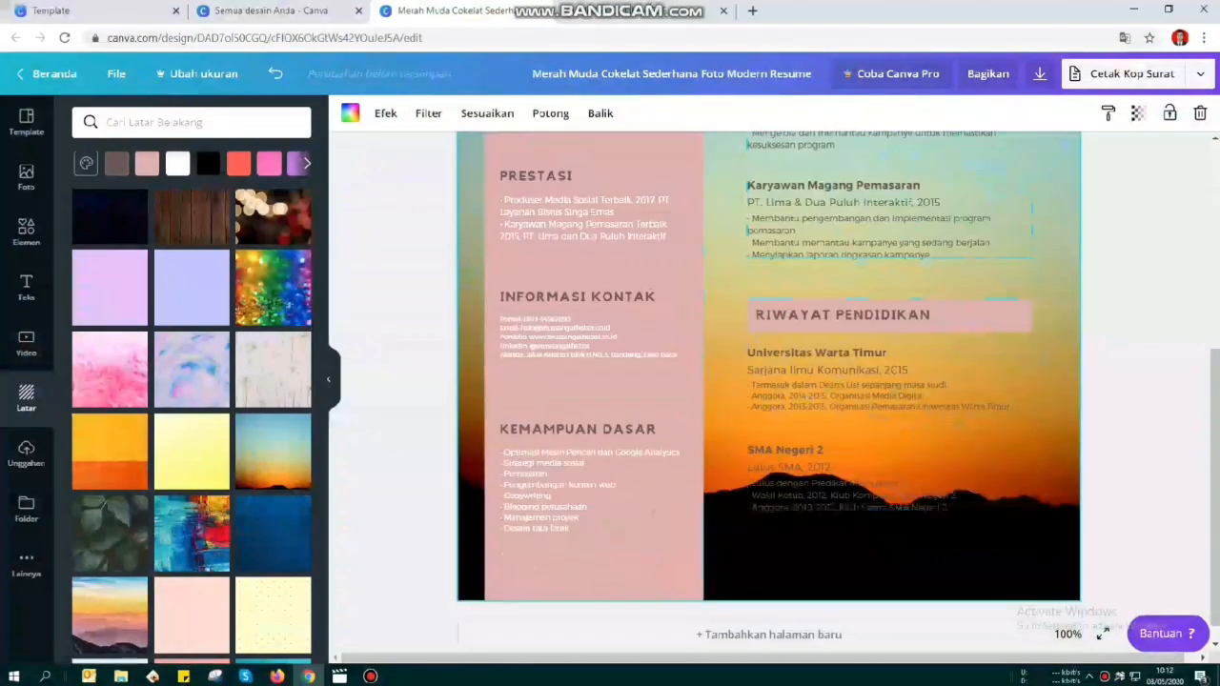
# Set the resume page's background to the white brick wall image and check it over the whole page.
pyautogui.scroll(4, 182, 371)
pyautogui.click(112, 273)
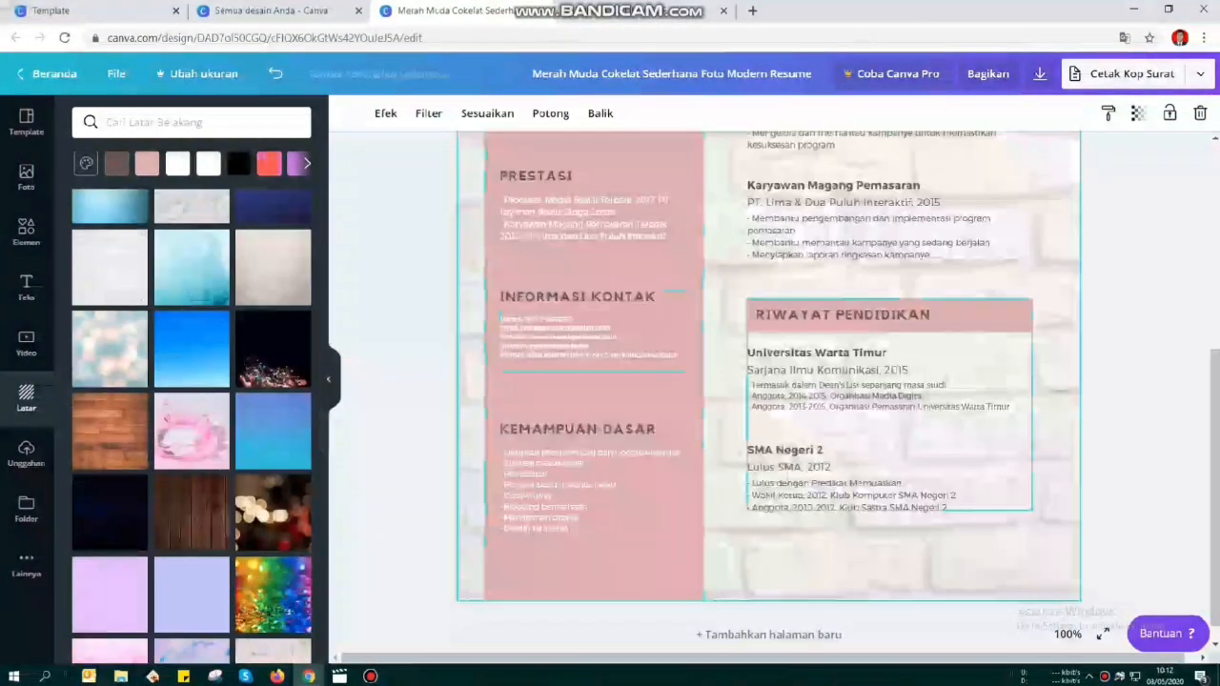
pyautogui.scroll(5, 768, 381)
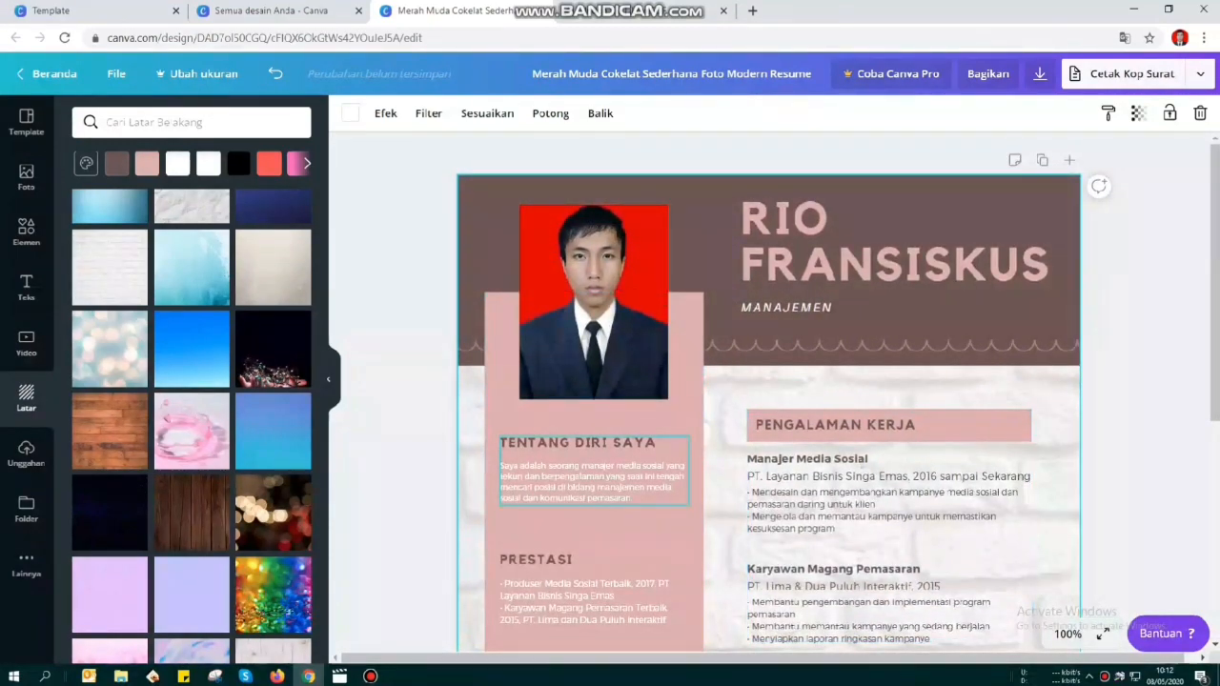
pyautogui.scroll(-4, 886, 505)
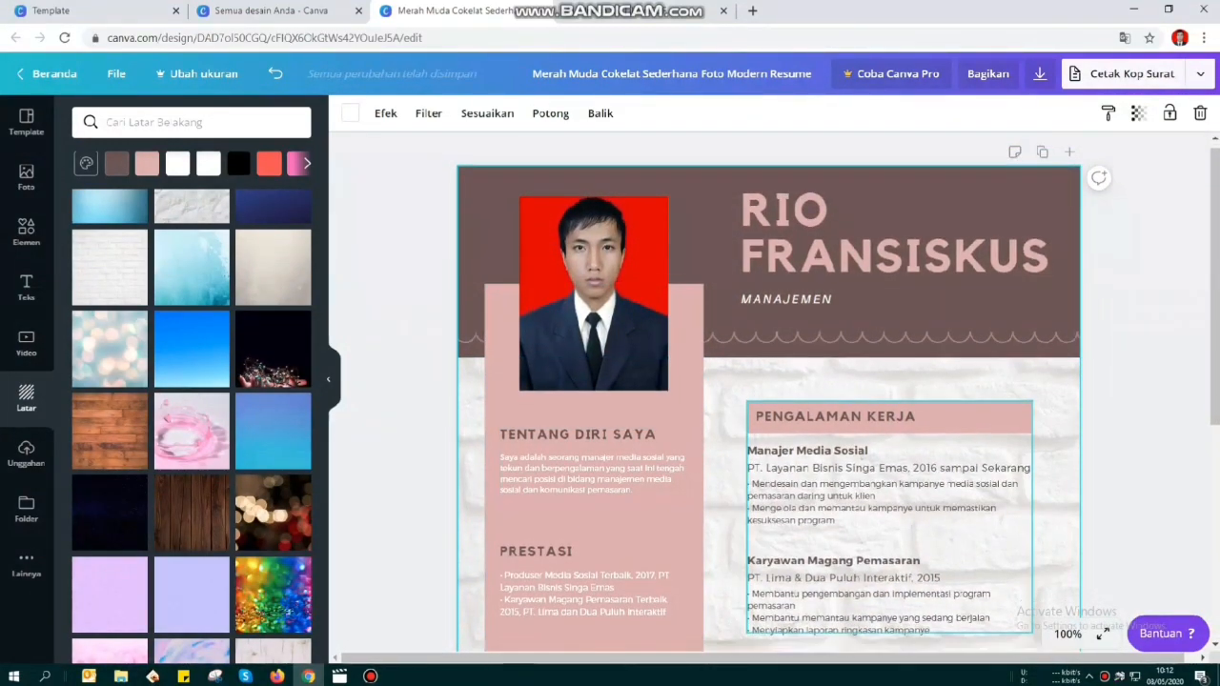
pyautogui.scroll(4, 886, 505)
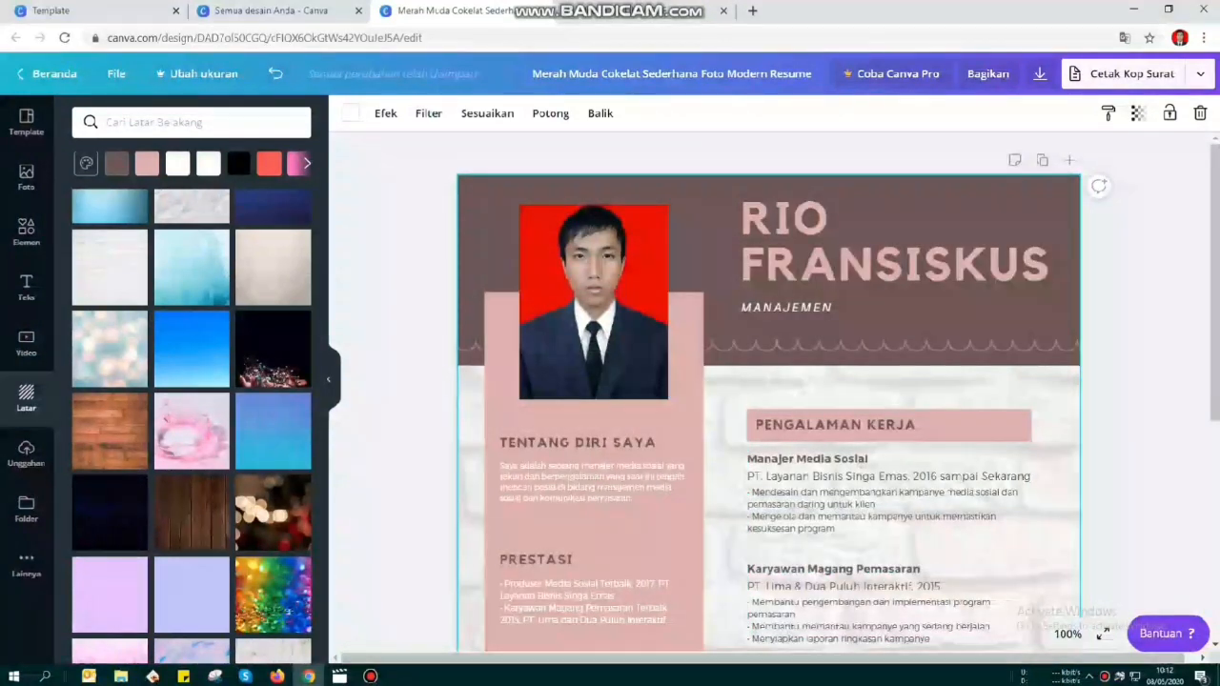
# Save the design and preview the resume in full screen, returning to the editor.
pyautogui.click(116, 74)
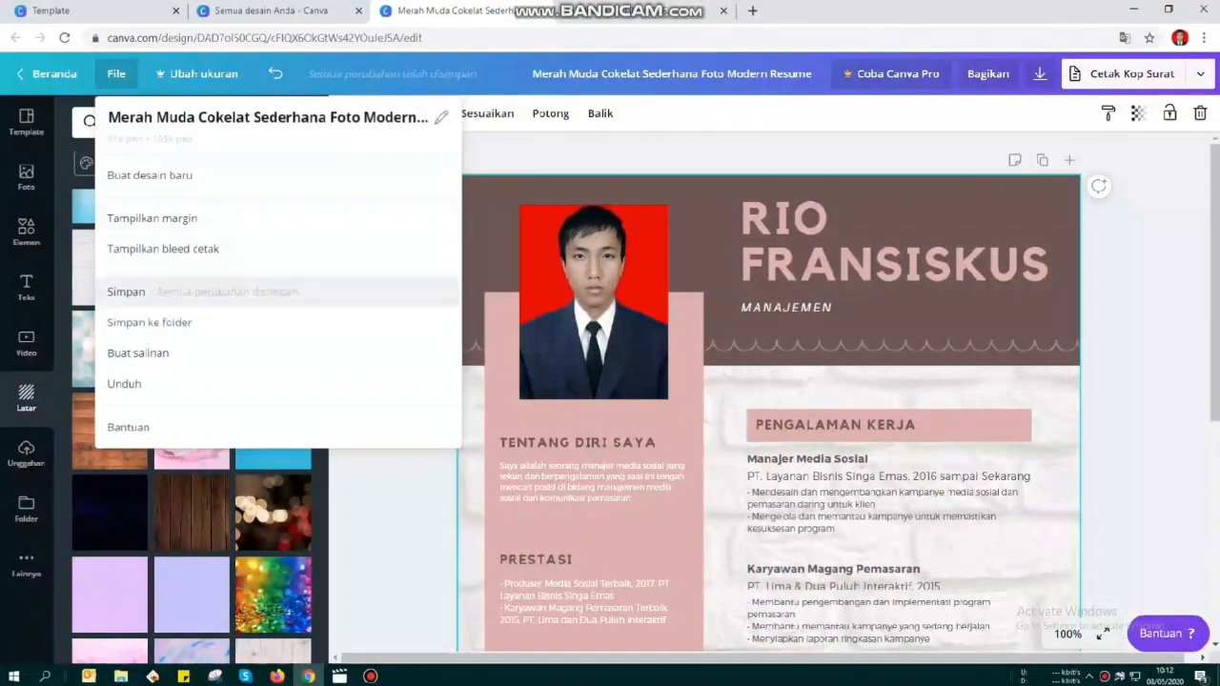
pyautogui.click(127, 291)
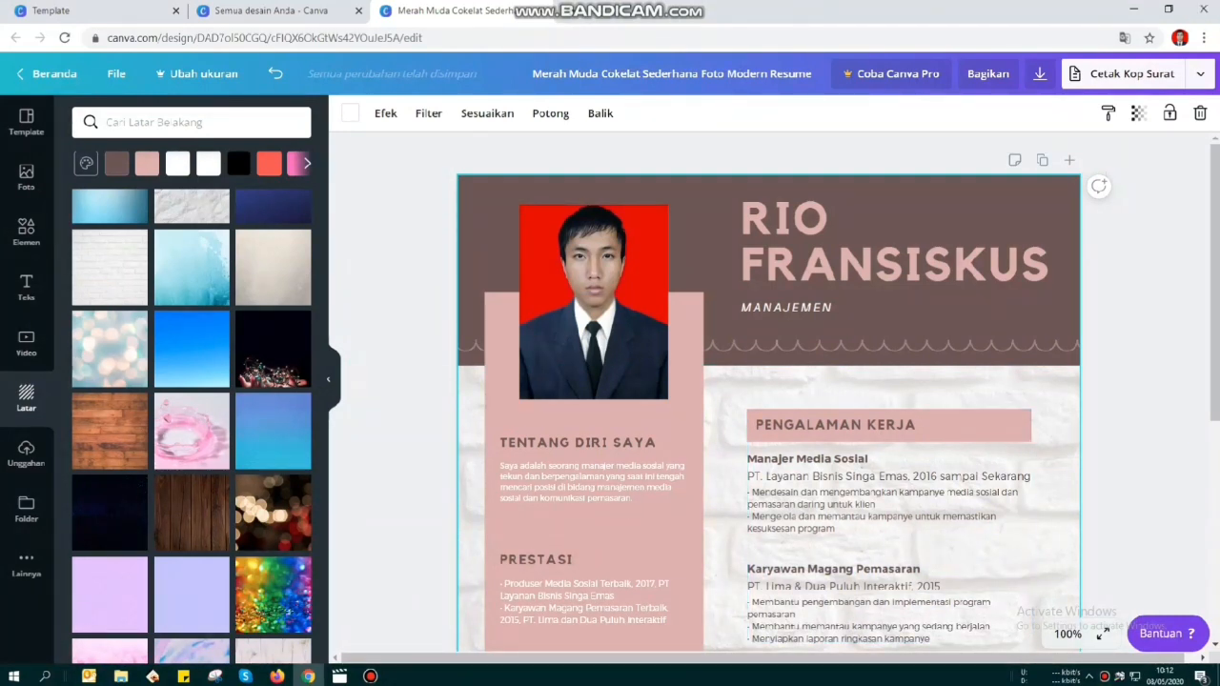
pyautogui.click(1103, 633)
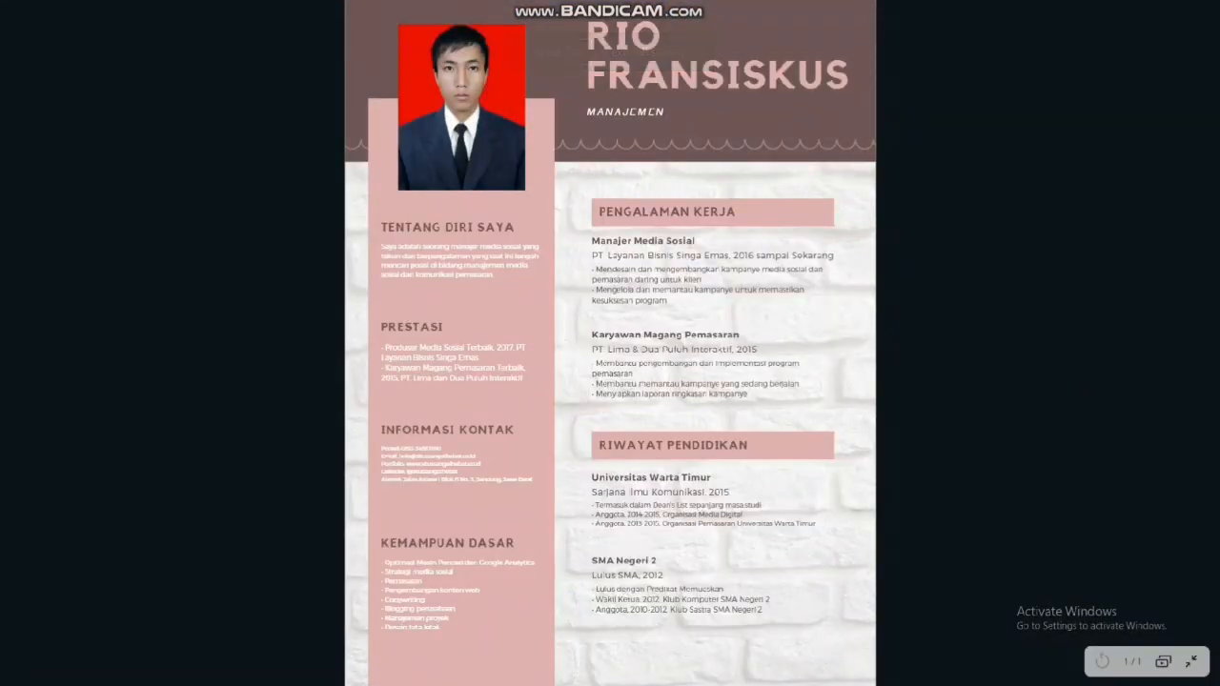
pyautogui.click(1191, 662)
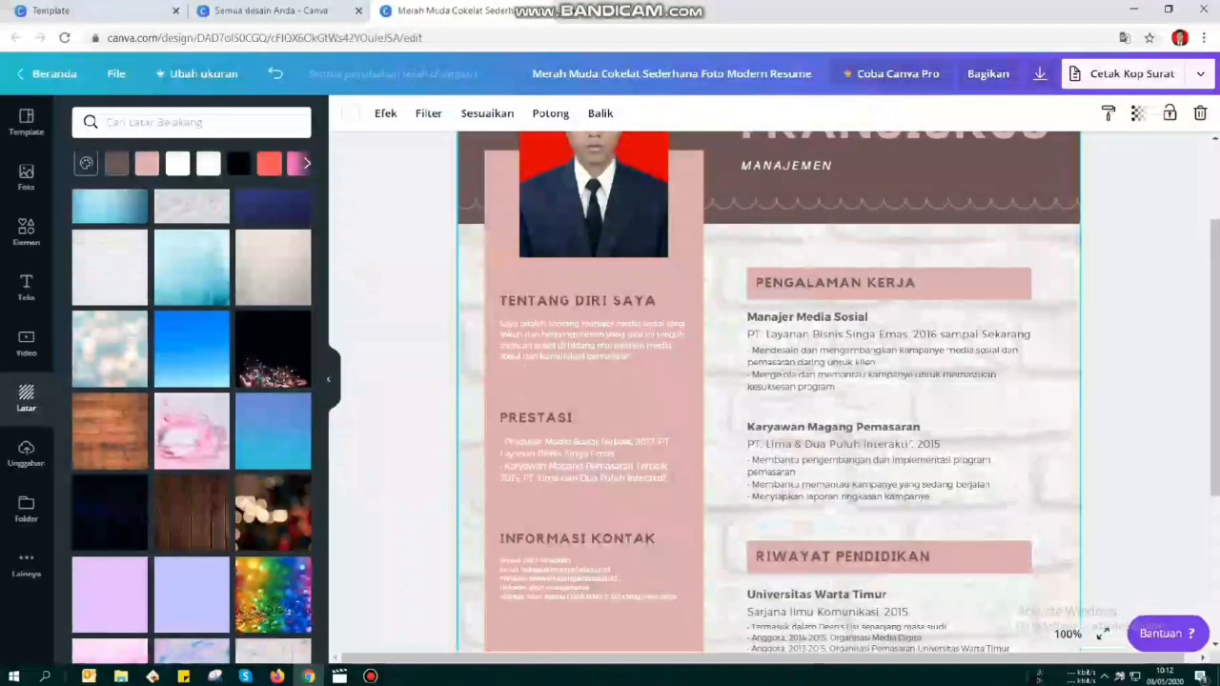
# Download the resume with the Cetak PDF file type and dismiss the Canva Pro trial offer.
pyautogui.click(1040, 74)
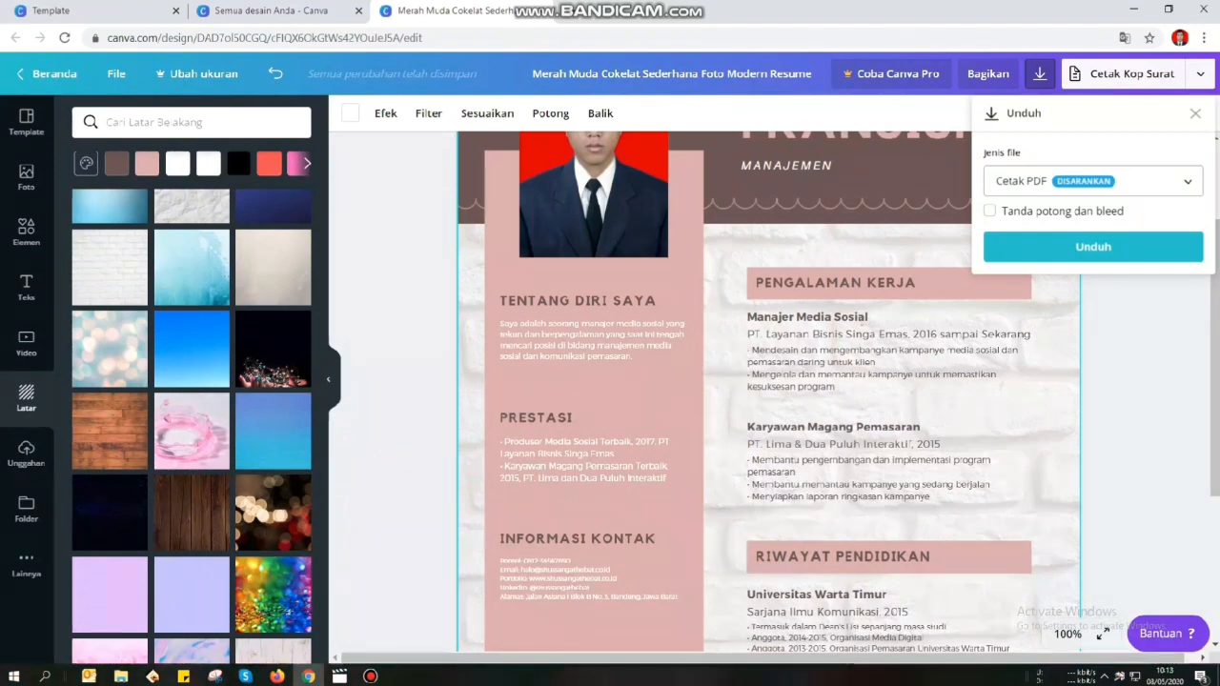
pyautogui.click(1094, 181)
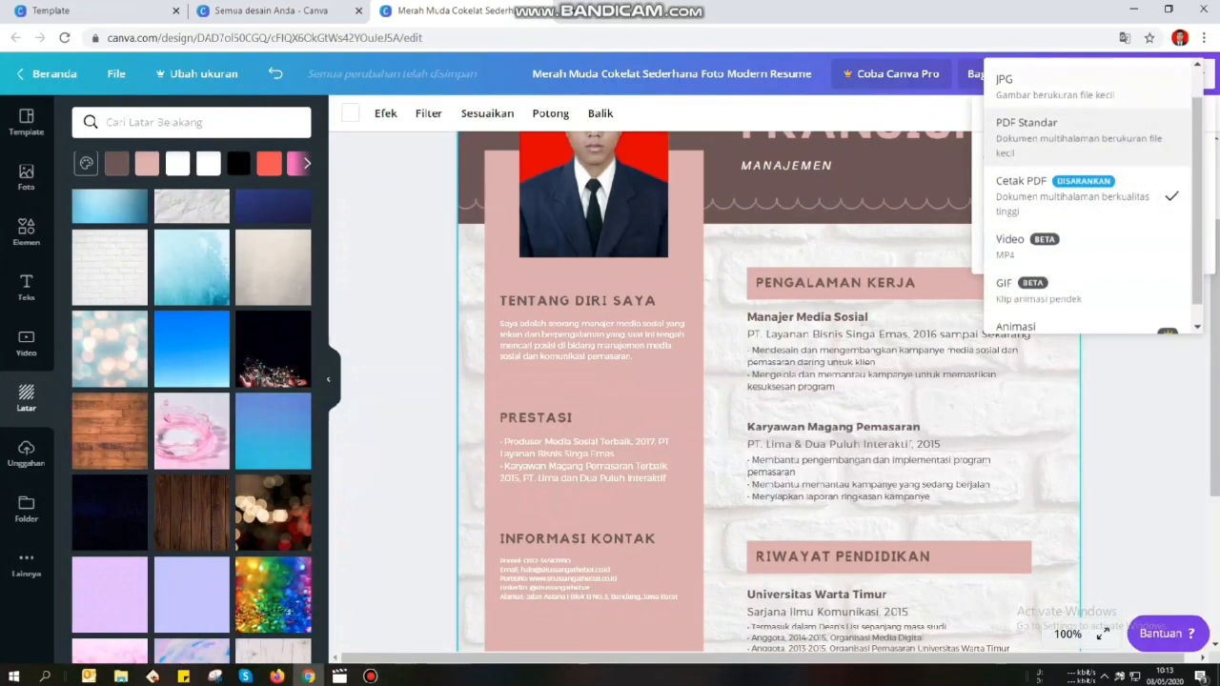
pyautogui.click(1048, 190)
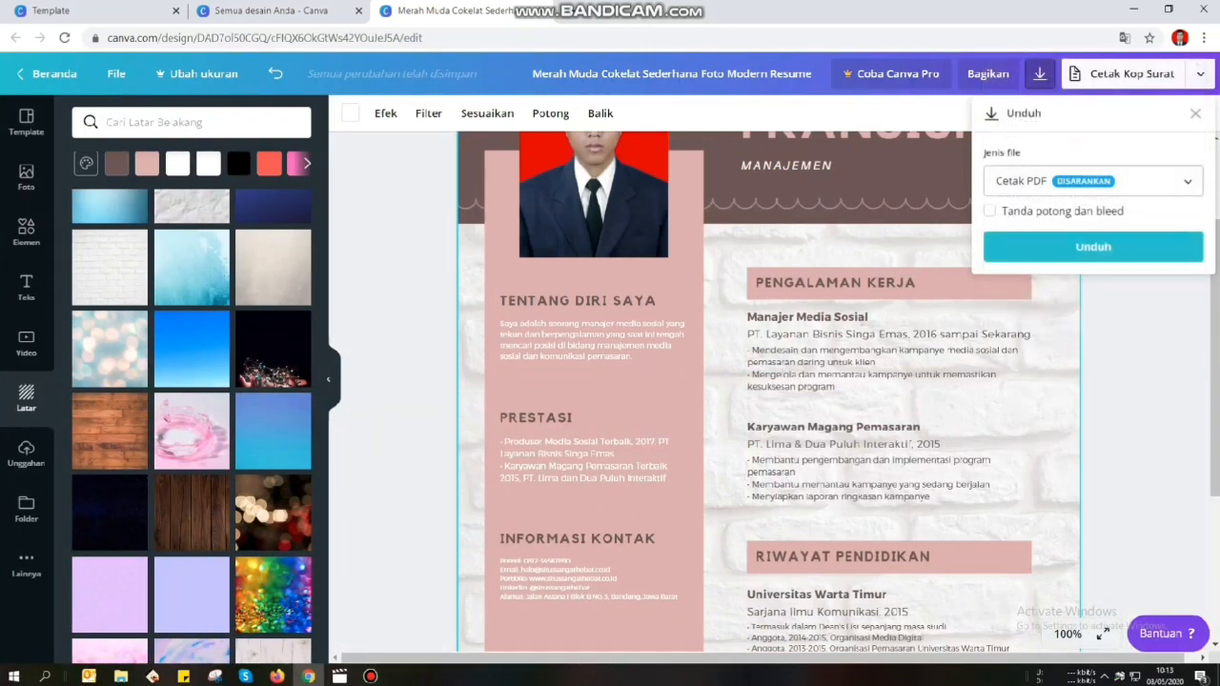
pyautogui.click(1093, 245)
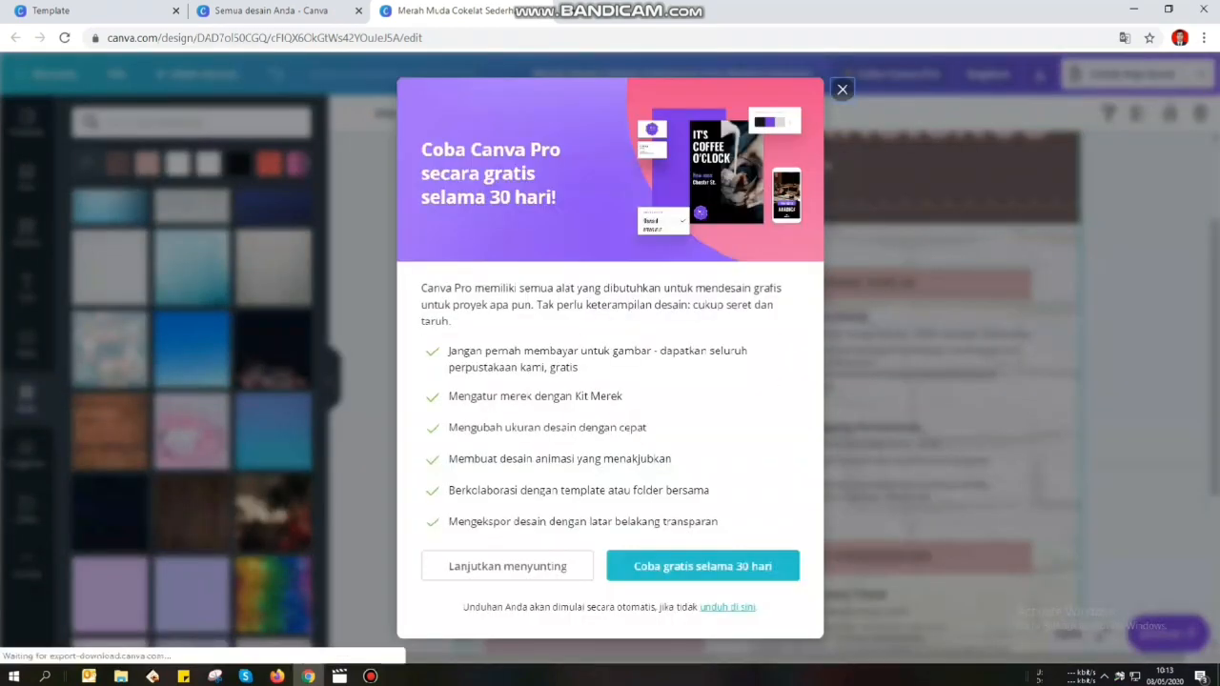
pyautogui.click(836, 77)
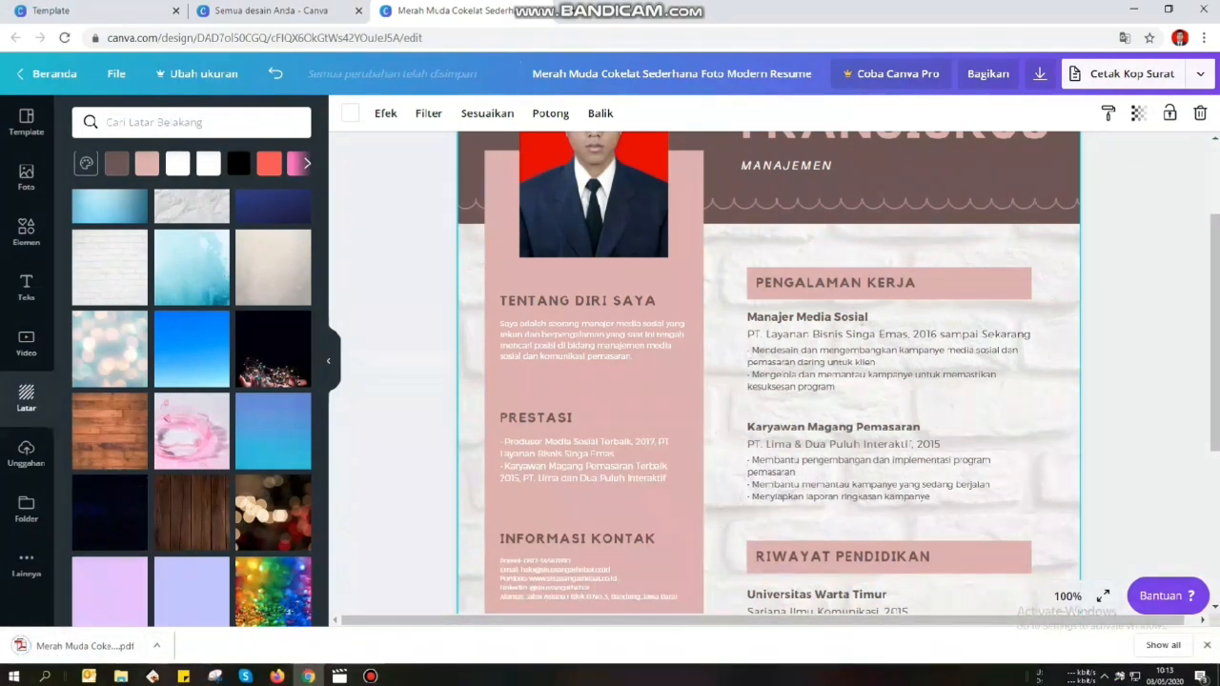
# Close the open design and reopen the Merah Muda Cokelat Sederhana Foto Modern Resume from Semua desain Anda.
pyautogui.click(542, 11)
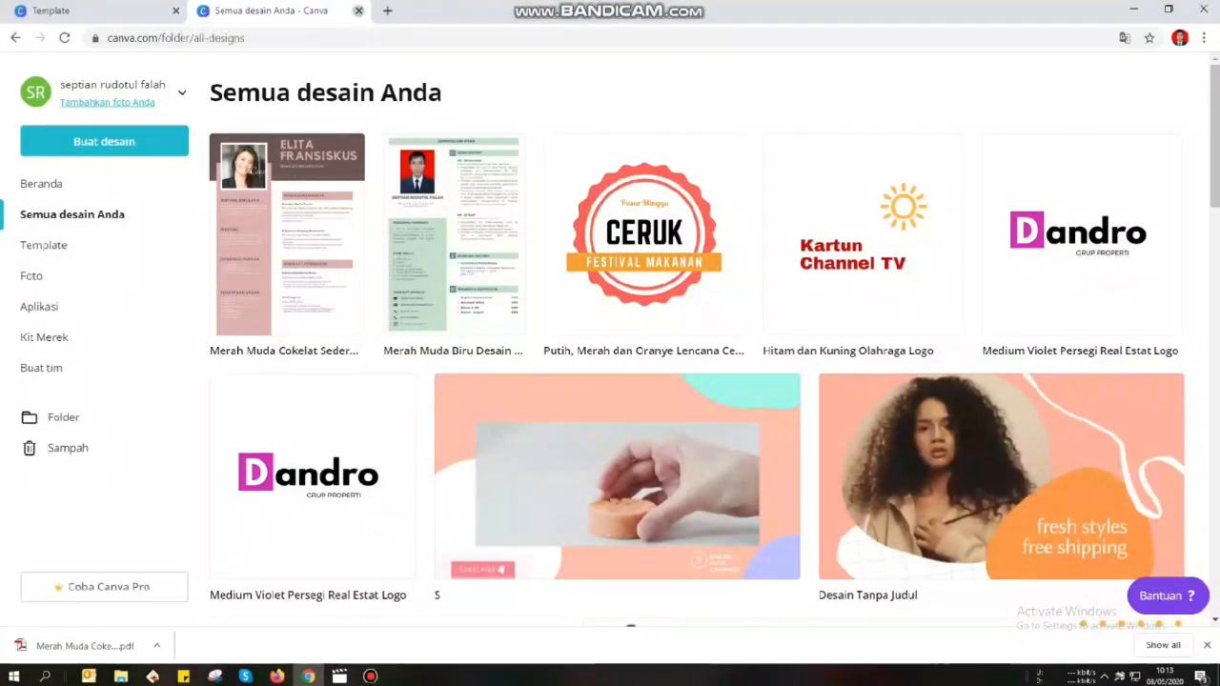
pyautogui.click(358, 10)
pyautogui.click(1147, 77)
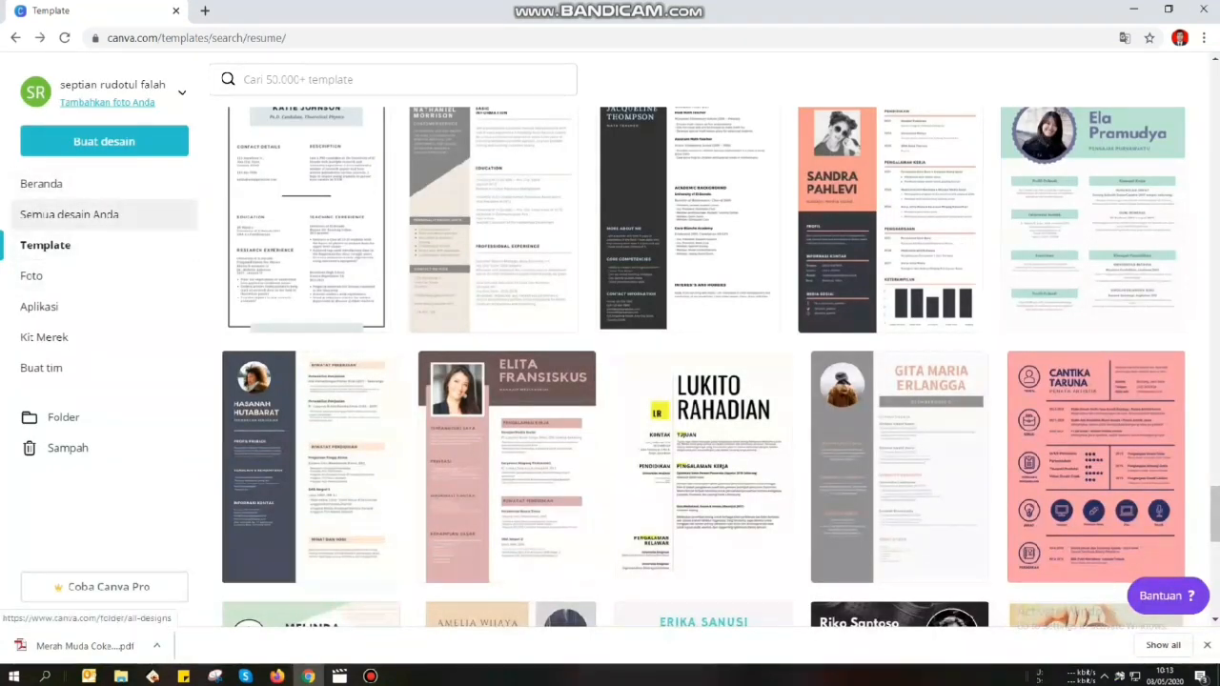
pyautogui.click(68, 215)
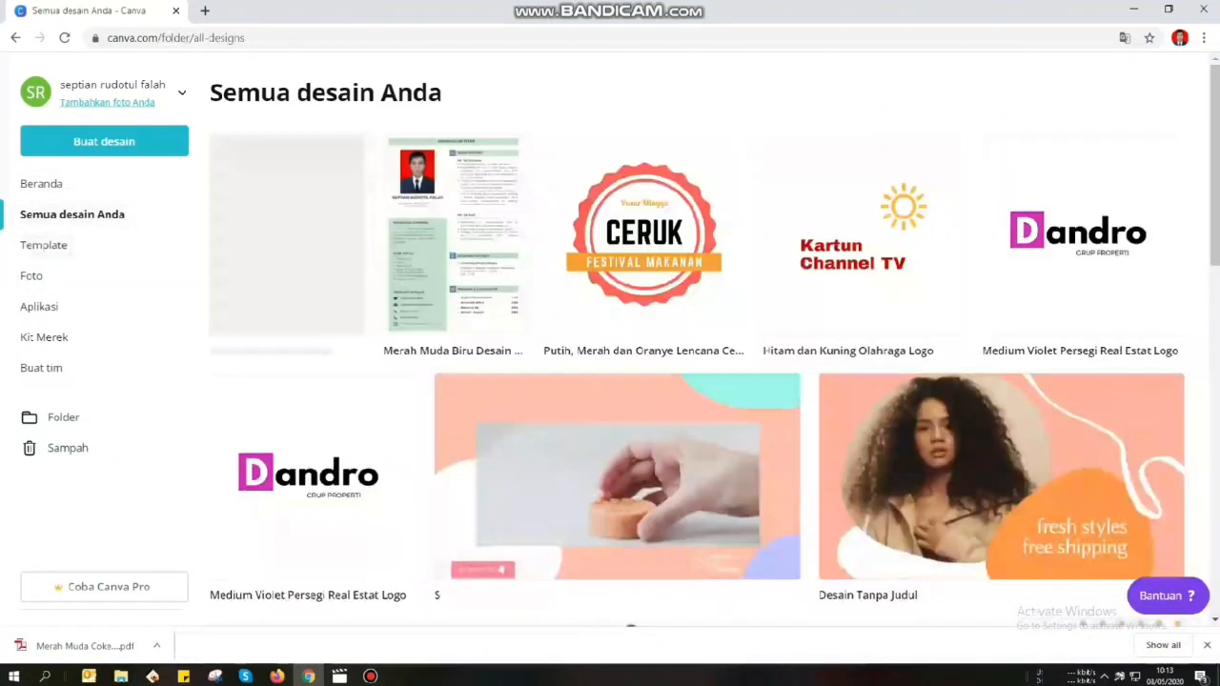
pyautogui.click(287, 234)
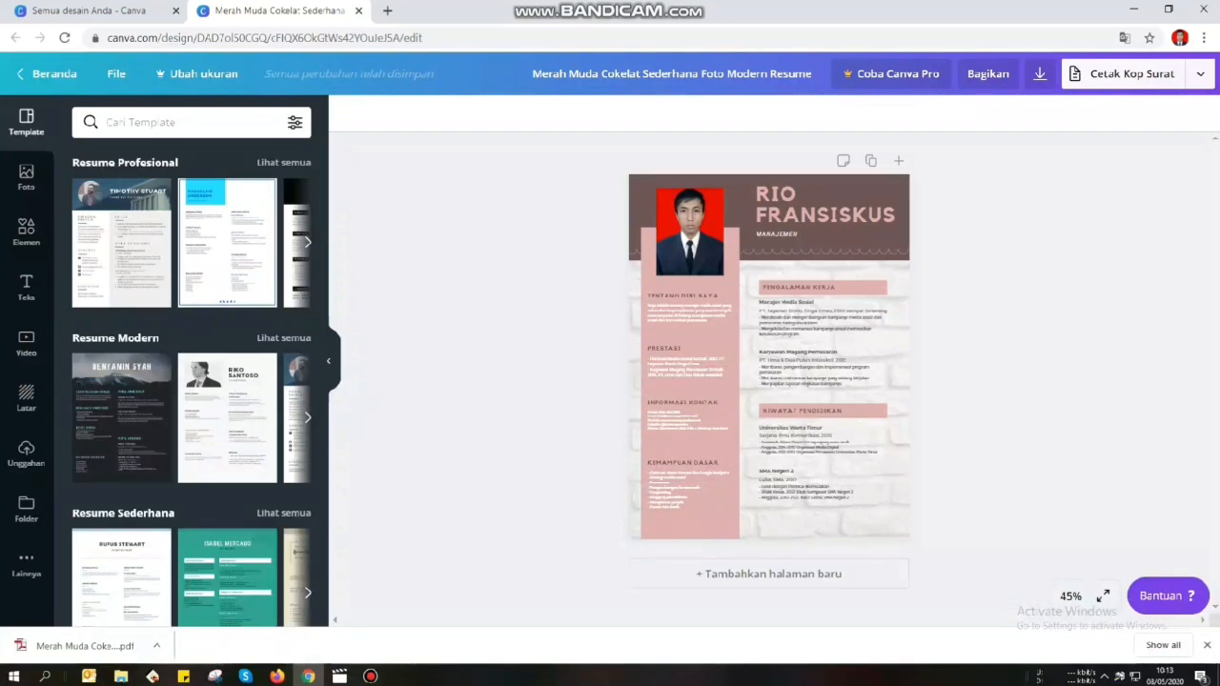
# Open the downloaded resume PDF from the Downloads folder, view it in full screen, and close the PDF reader.
pyautogui.click(157, 645)
pyautogui.click(198, 593)
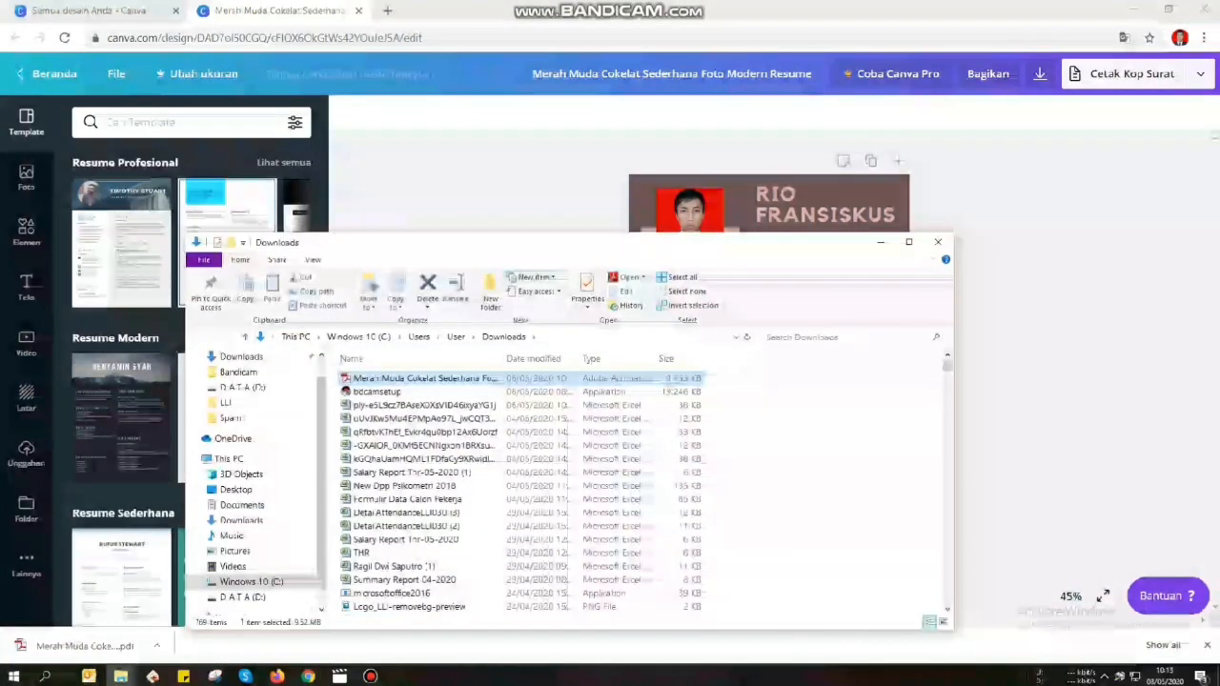
pyautogui.doubleClick(425, 379)
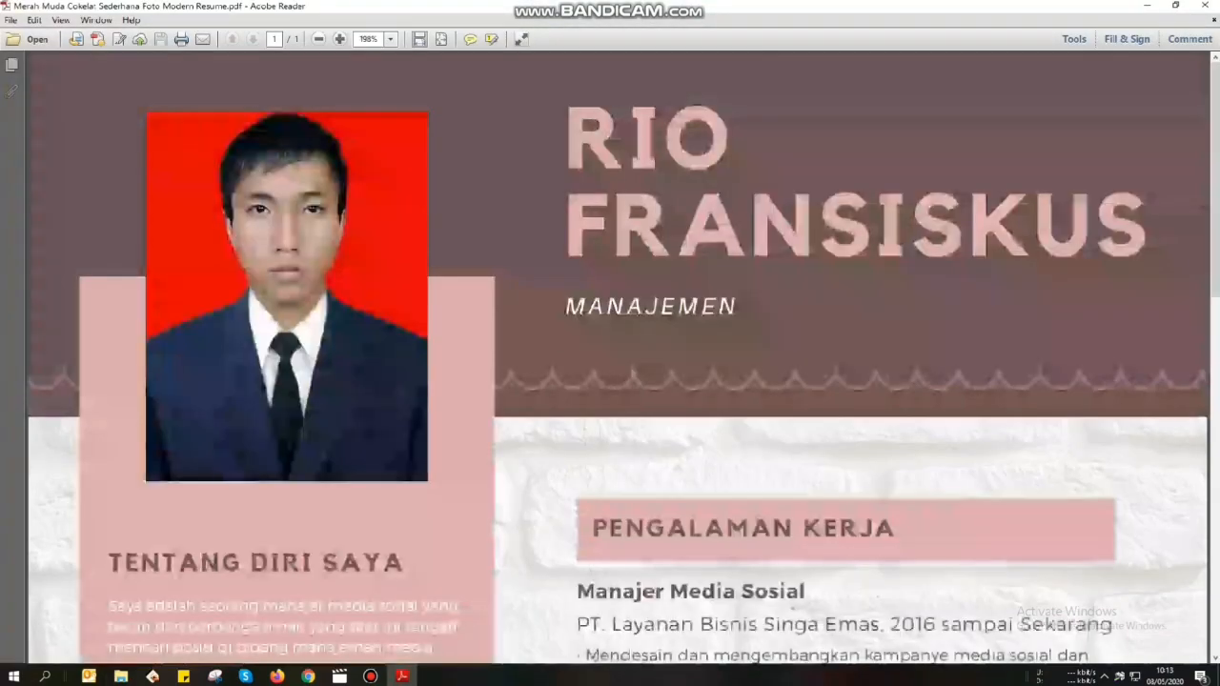
pyautogui.hotkey('ctrl', 'l')
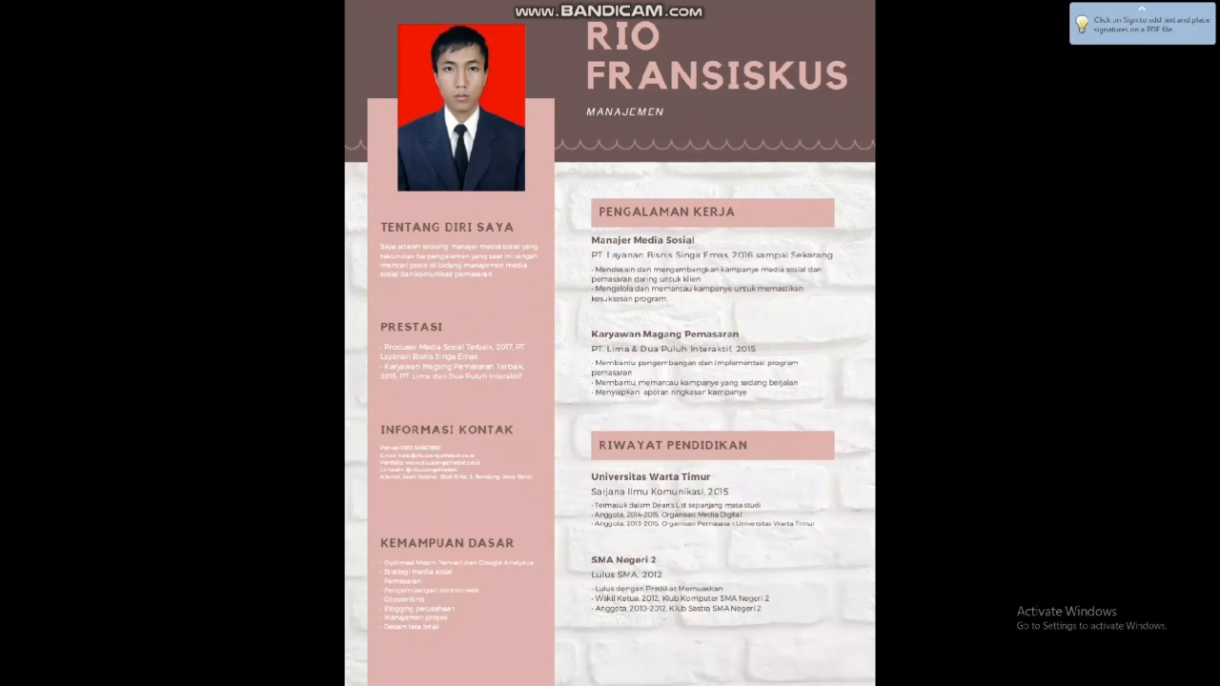
pyautogui.press('Escape')
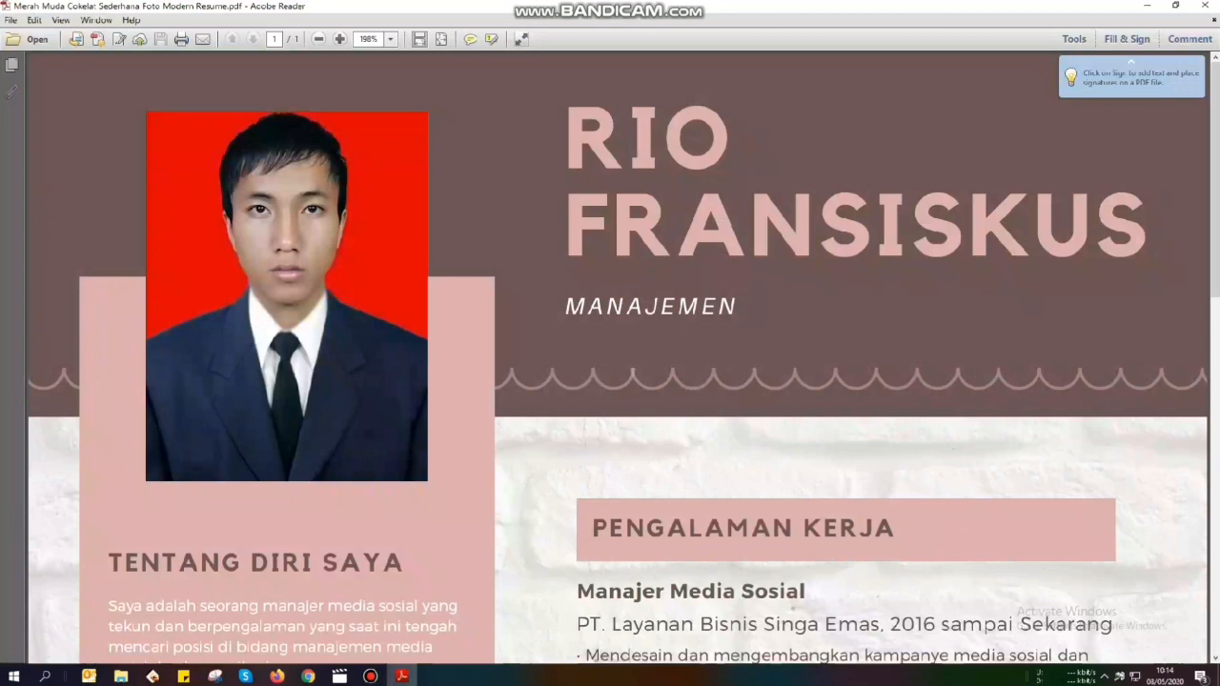
pyautogui.click(1205, 6)
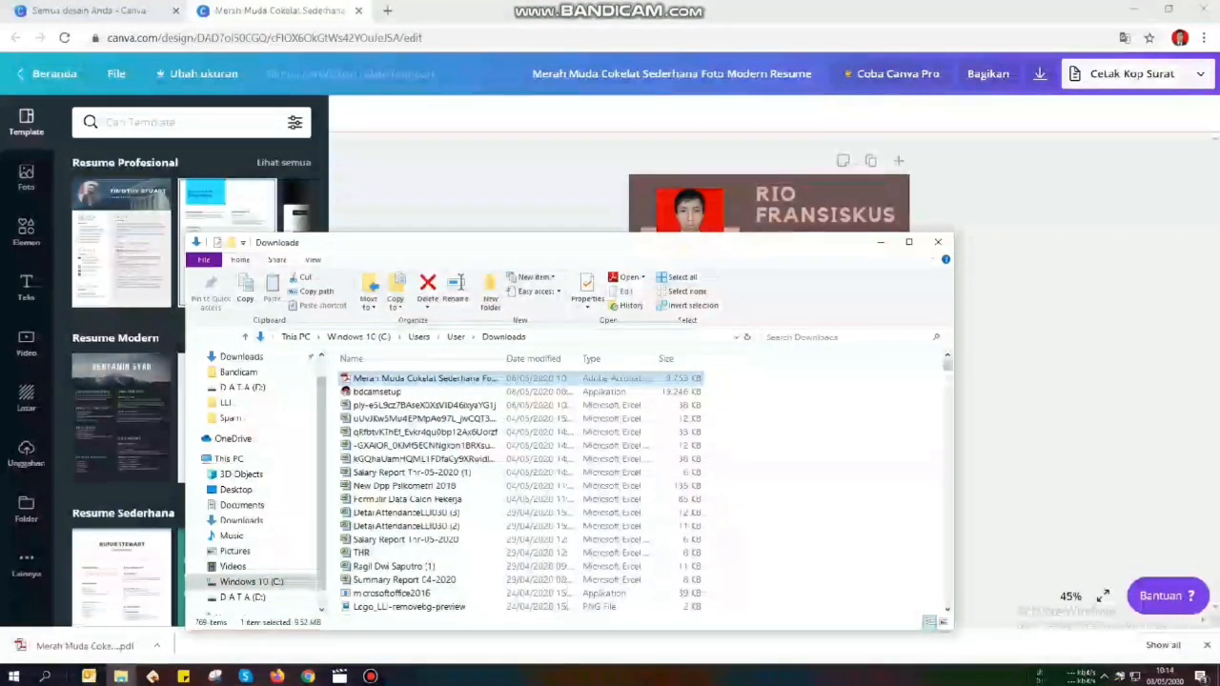
# Search the web for "kompres pdf" in a new browser tab and open the iLovePDF compression page.
pyautogui.rightClick(434, 378)
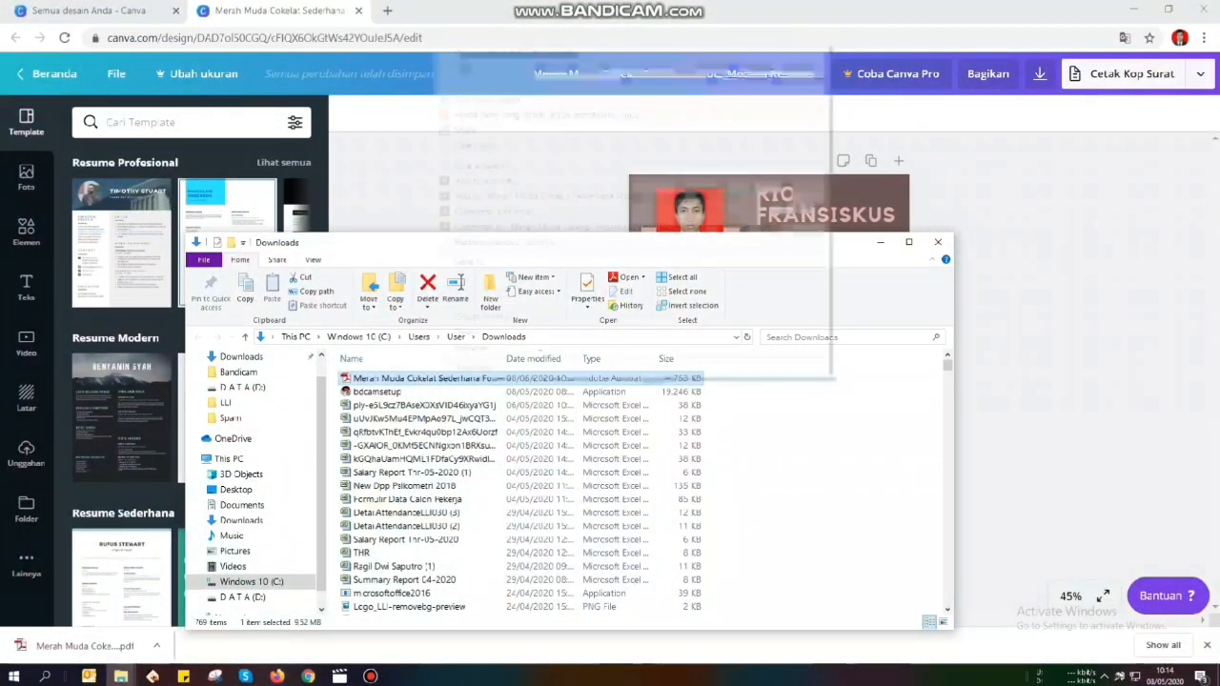
pyautogui.click(1047, 381)
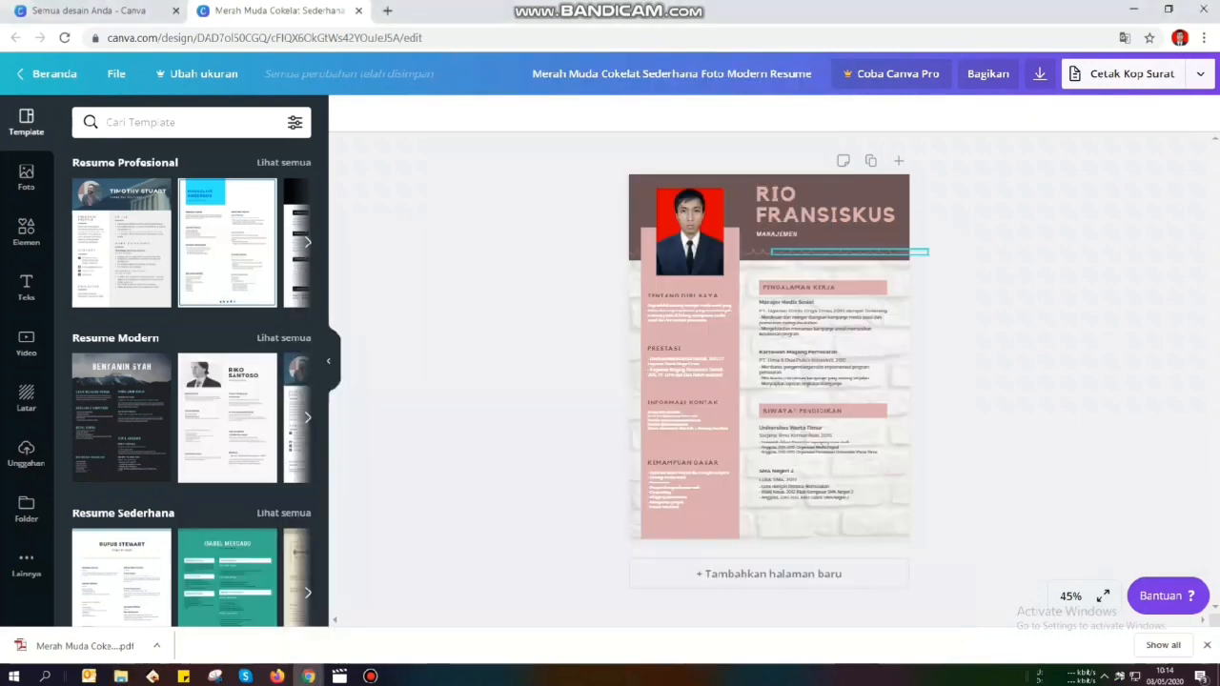
pyautogui.hotkey('ctrl', 't')
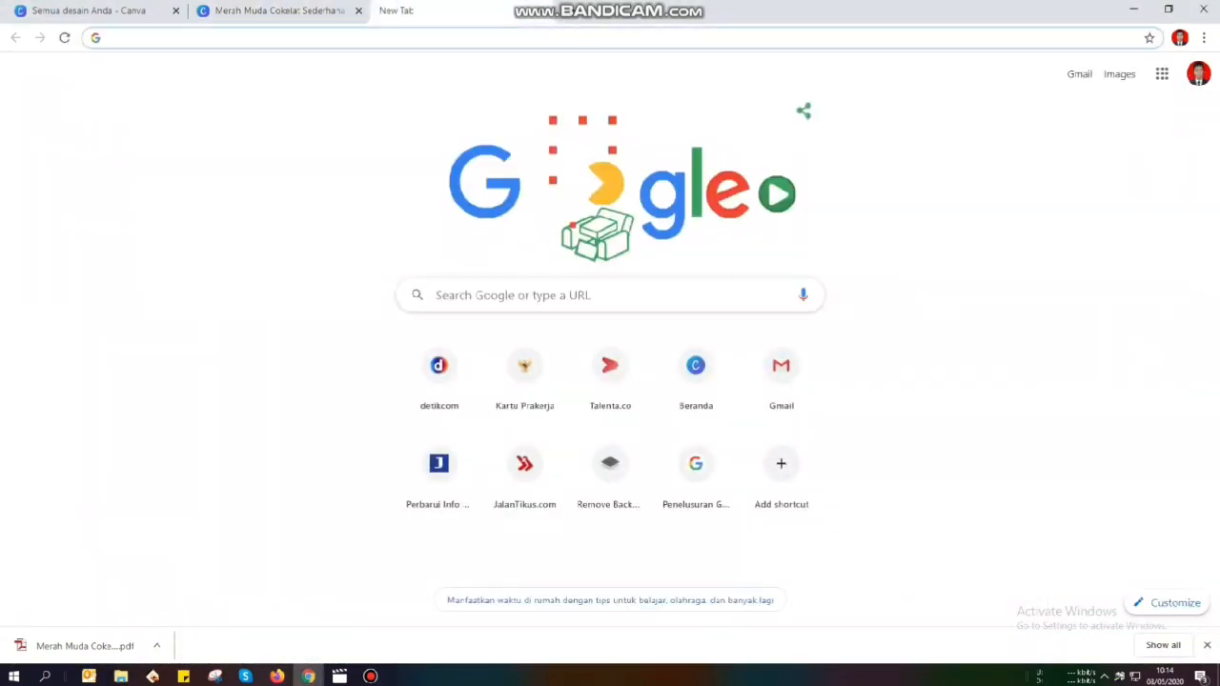
pyautogui.write('KOMP')
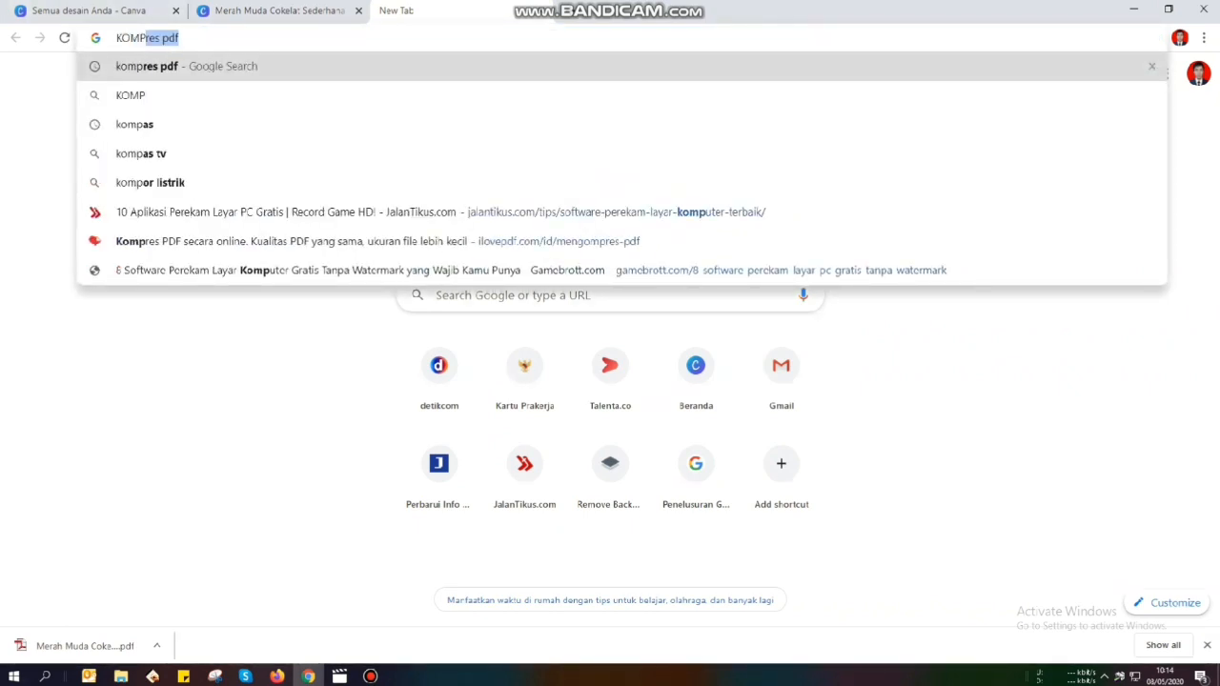
pyautogui.press('Return')
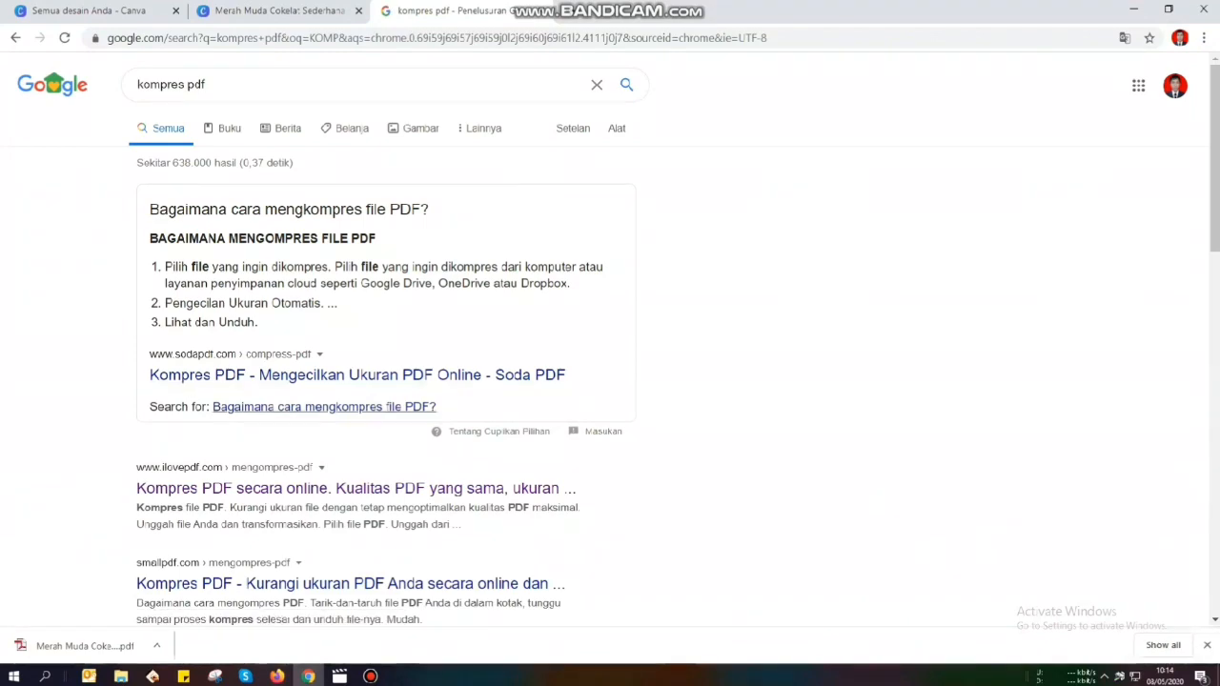
pyautogui.scroll(-3, 286, 336)
pyautogui.click(286, 335)
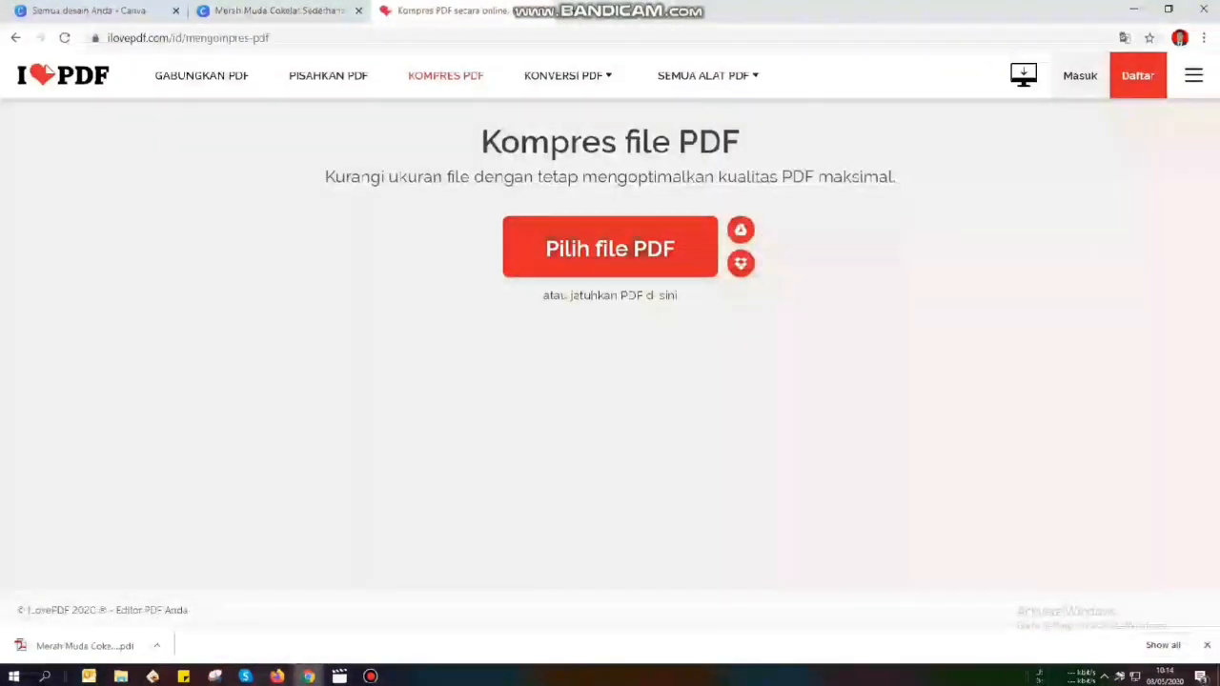
# Upload the Merah Muda Cokelat Sederhana Foto Modern Resume PDF from the Downloads folder for compression.
pyautogui.click(609, 247)
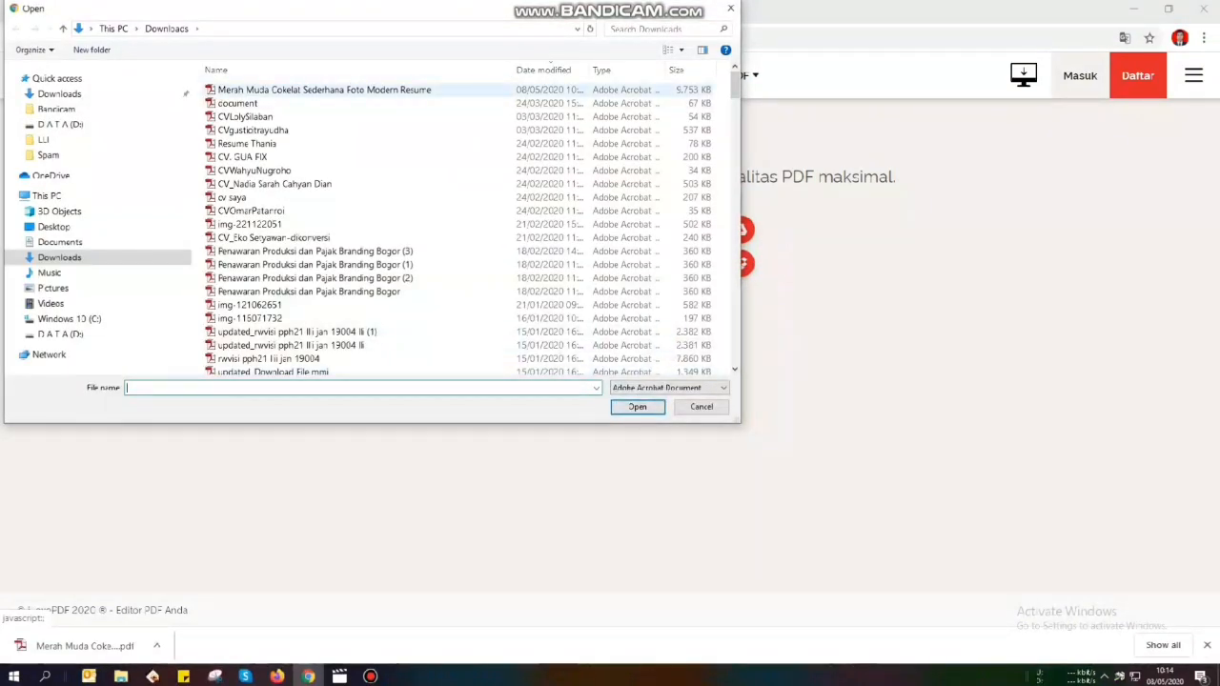
pyautogui.click(359, 91)
pyautogui.click(637, 407)
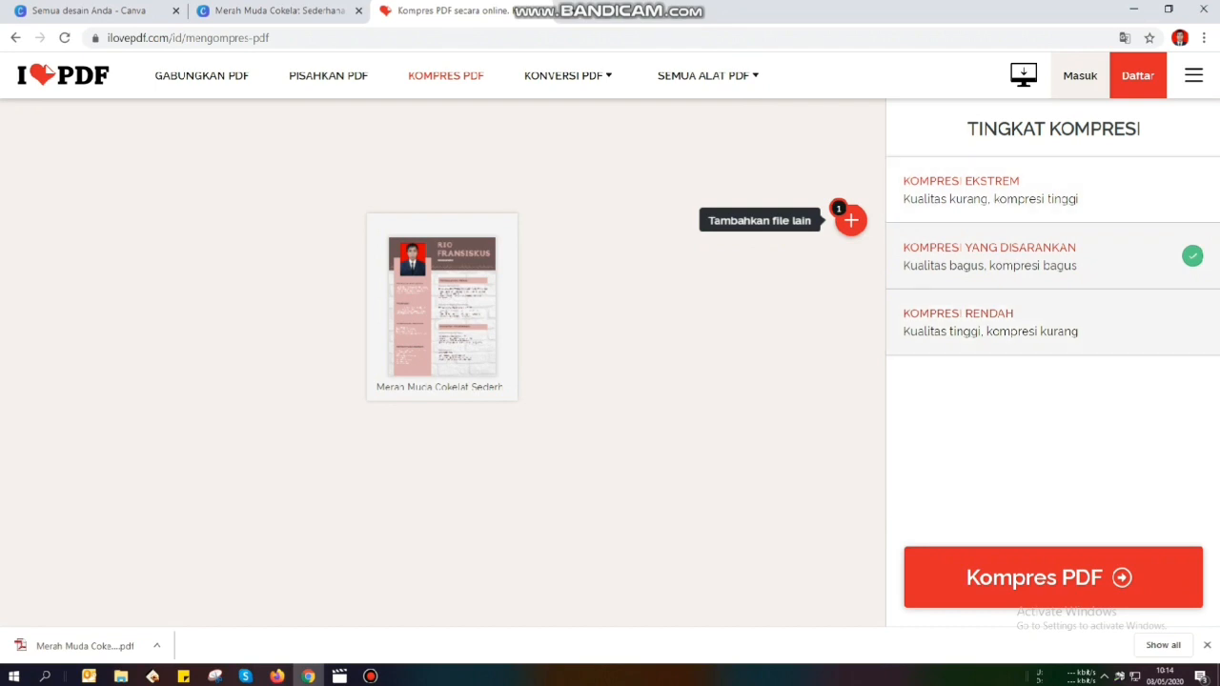
# Compress the resume PDF at the Kompresi yang disarankan level.
pyautogui.click(1052, 322)
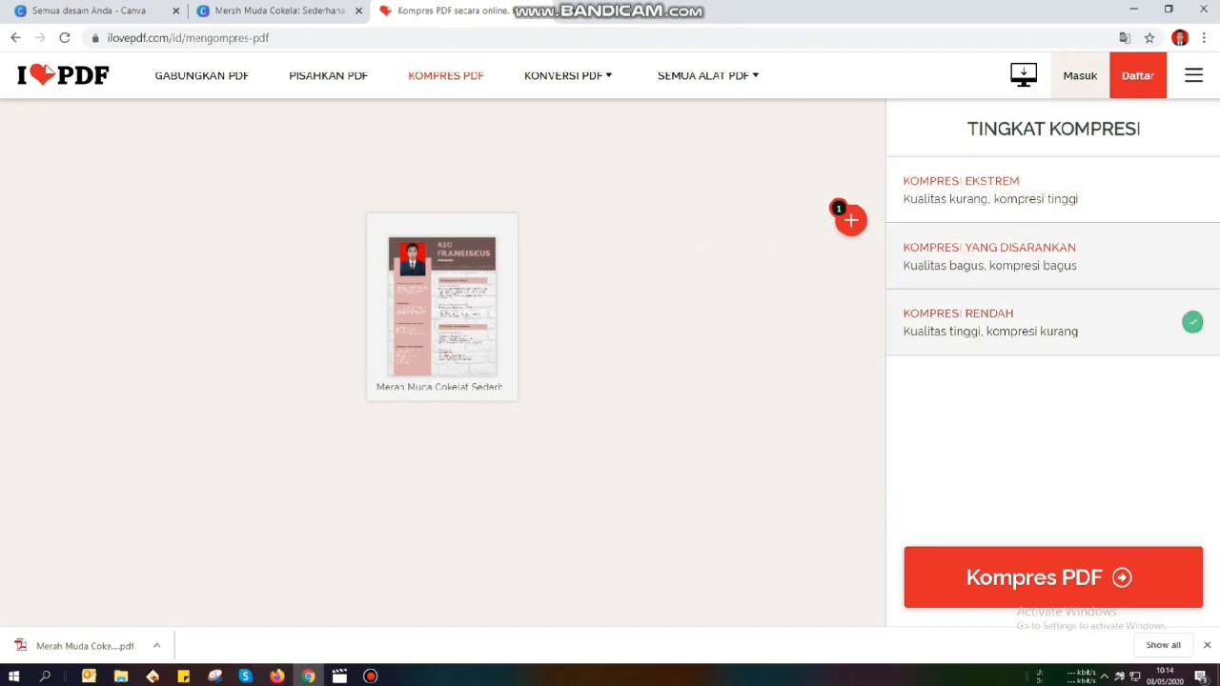
pyautogui.click(1052, 256)
pyautogui.click(1052, 322)
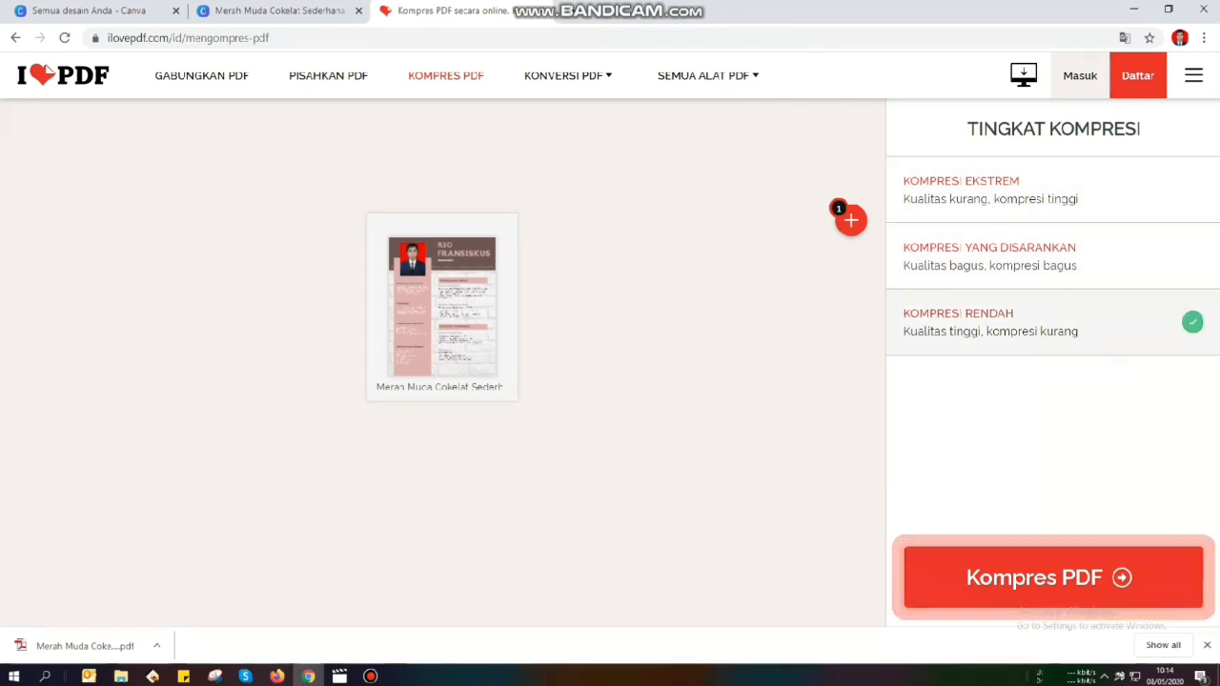
pyautogui.click(1052, 256)
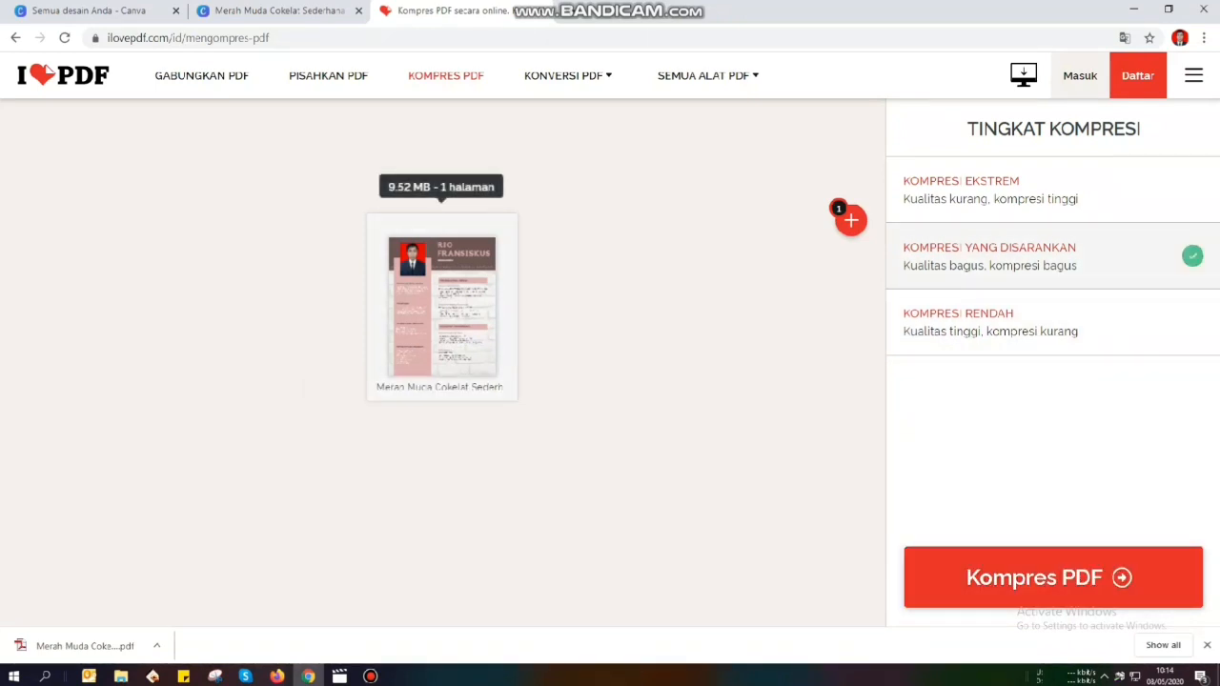
pyautogui.click(1053, 578)
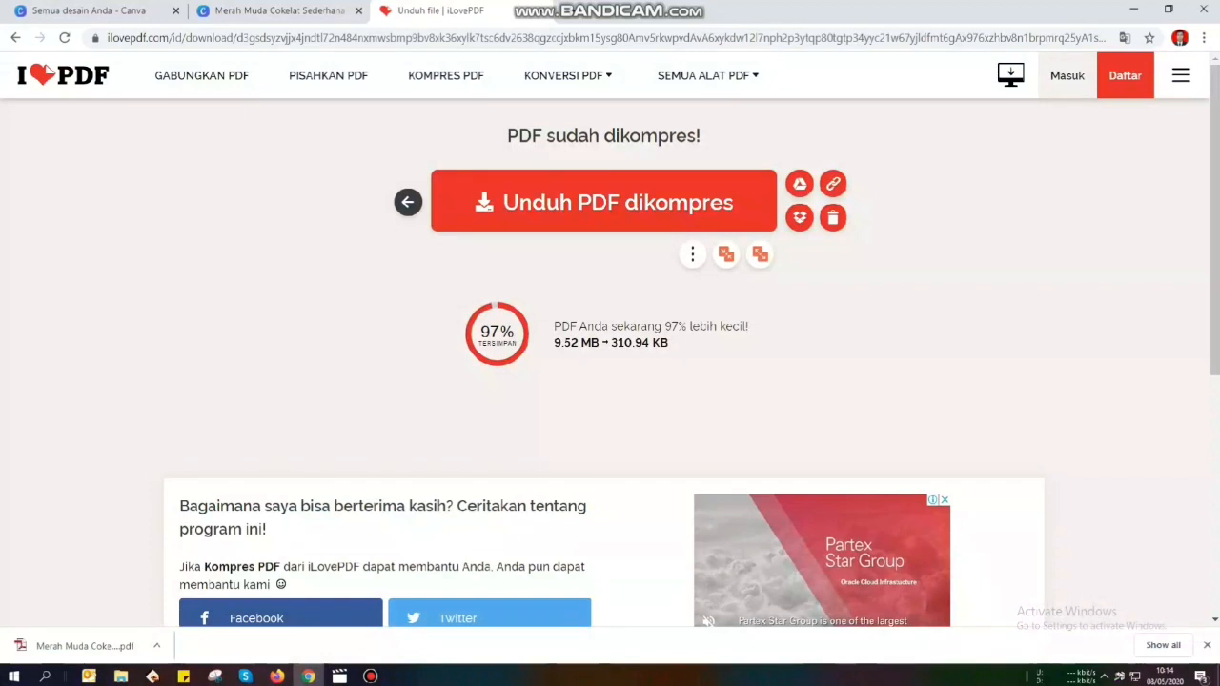
# Download the compressed resume PDF and show the file in its Downloads folder.
pyautogui.click(604, 202)
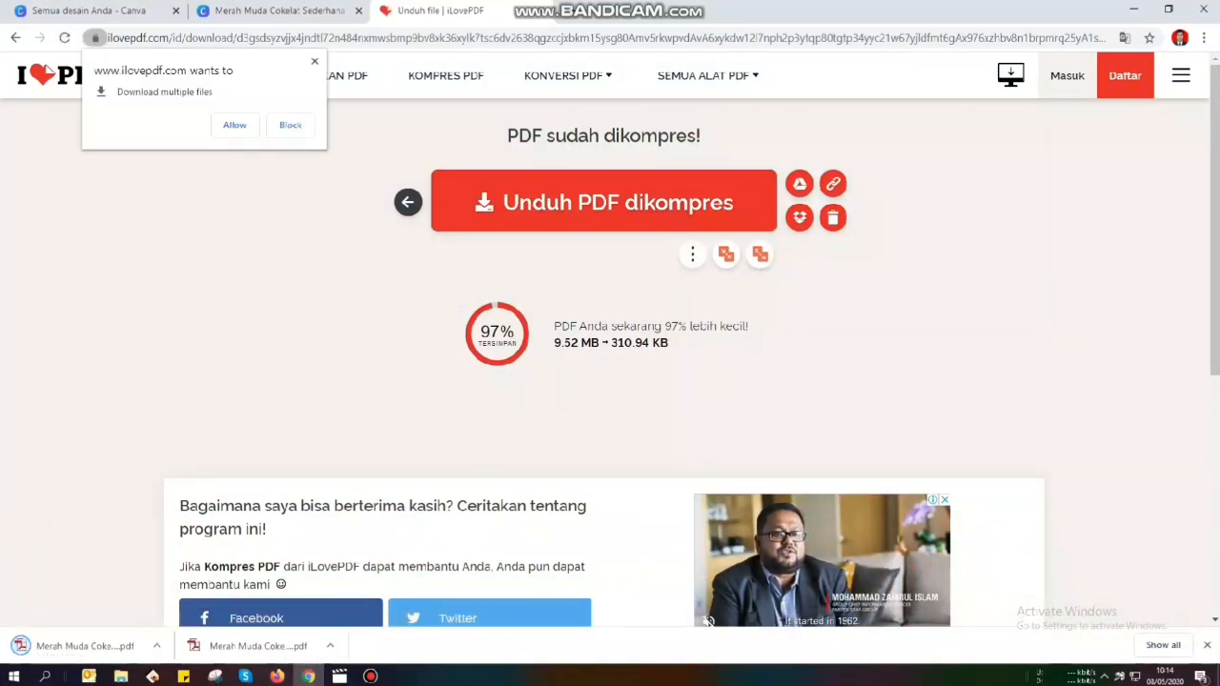
pyautogui.click(157, 645)
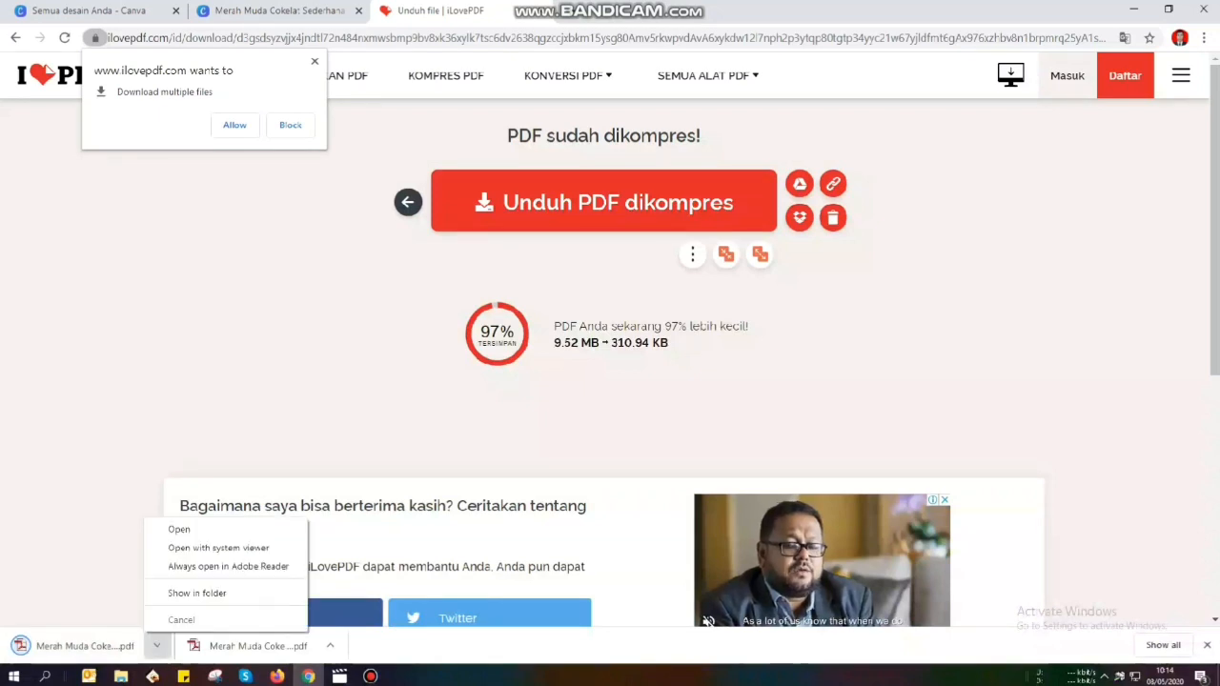
pyautogui.click(190, 592)
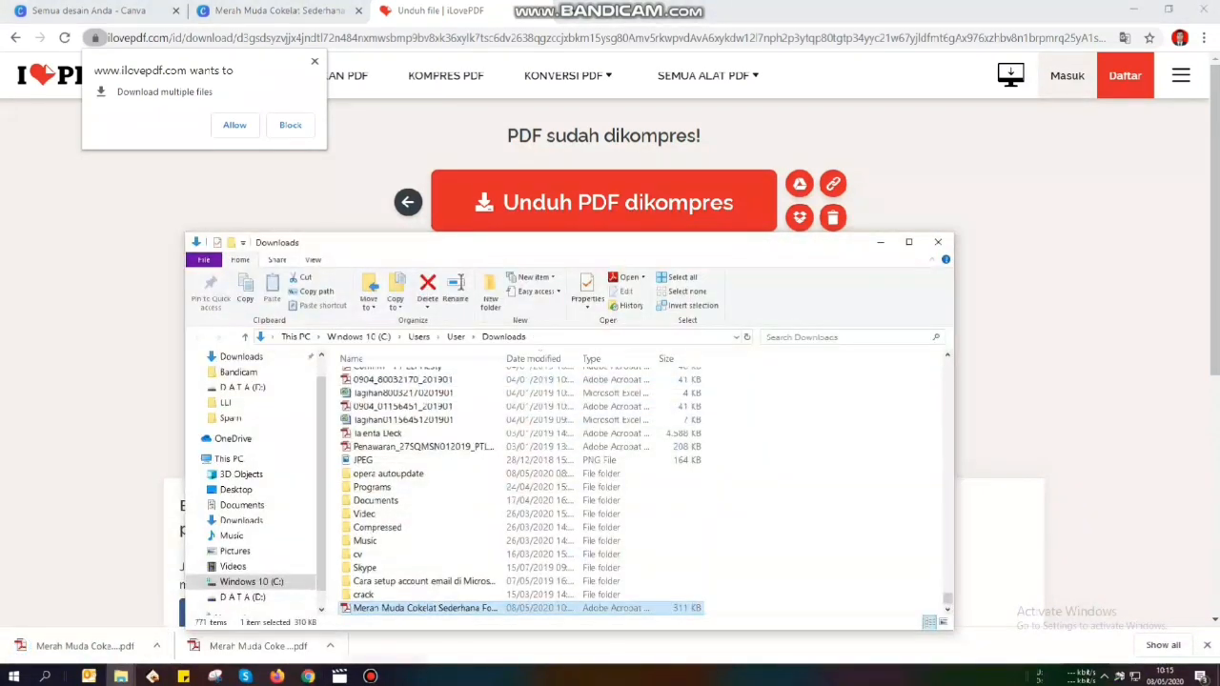
# Open the compressed resume PDF, view it in full screen, and close the PDF reader and the Downloads folder.
pyautogui.click(379, 608)
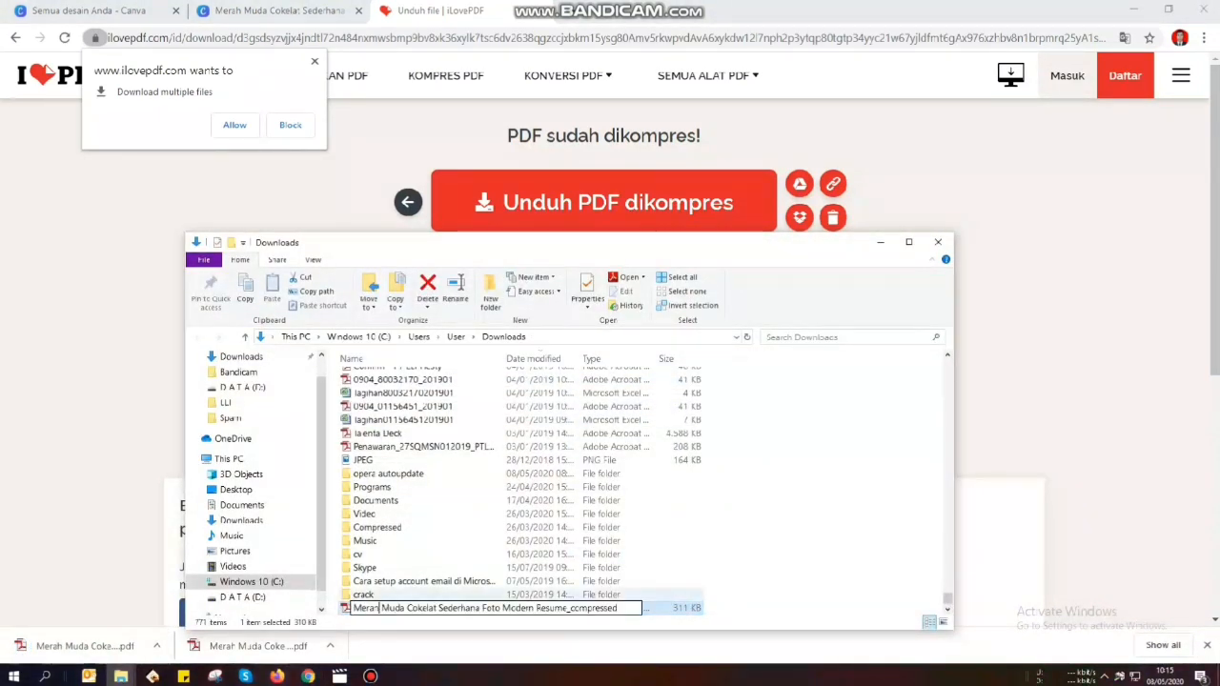
pyautogui.press('Return')
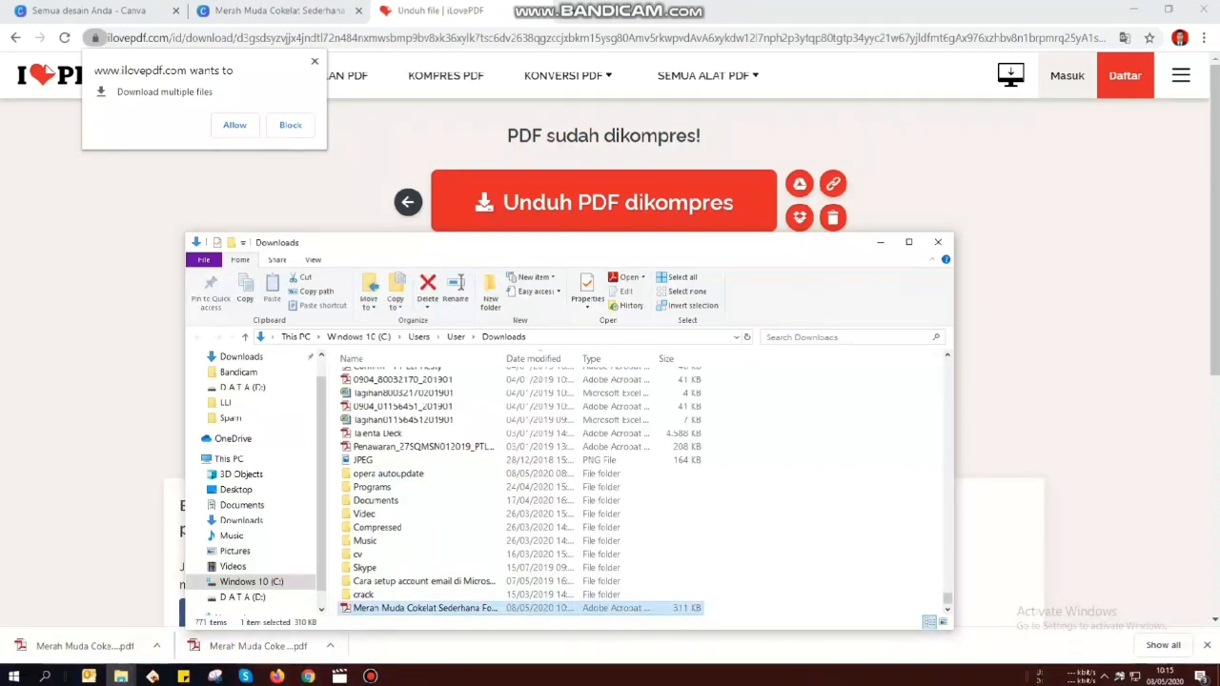
pyautogui.press('Return')
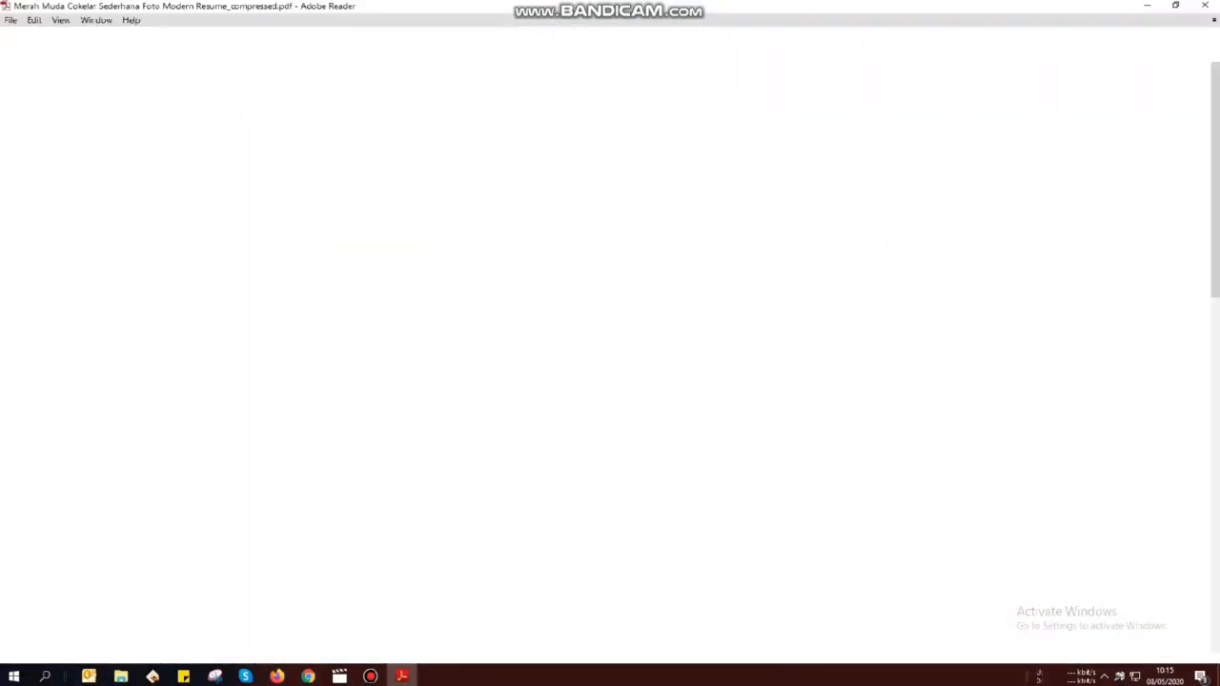
pyautogui.hotkey('ctrl', 'l')
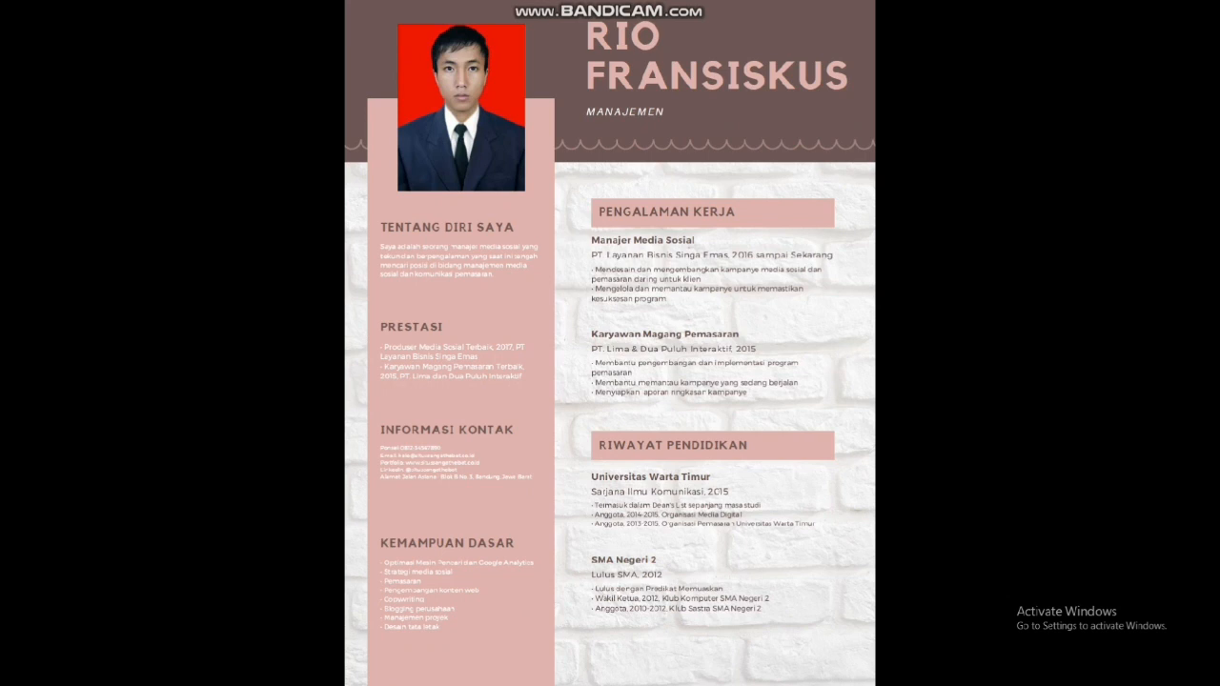
pyautogui.press('Escape')
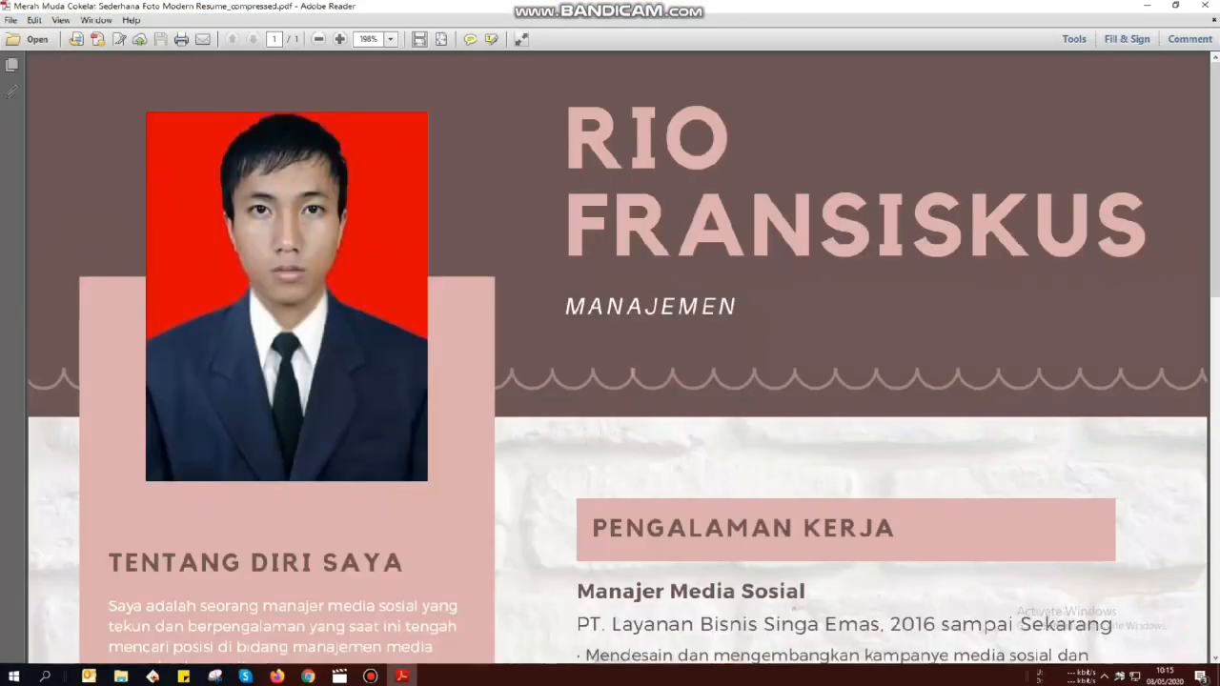
pyautogui.click(1204, 6)
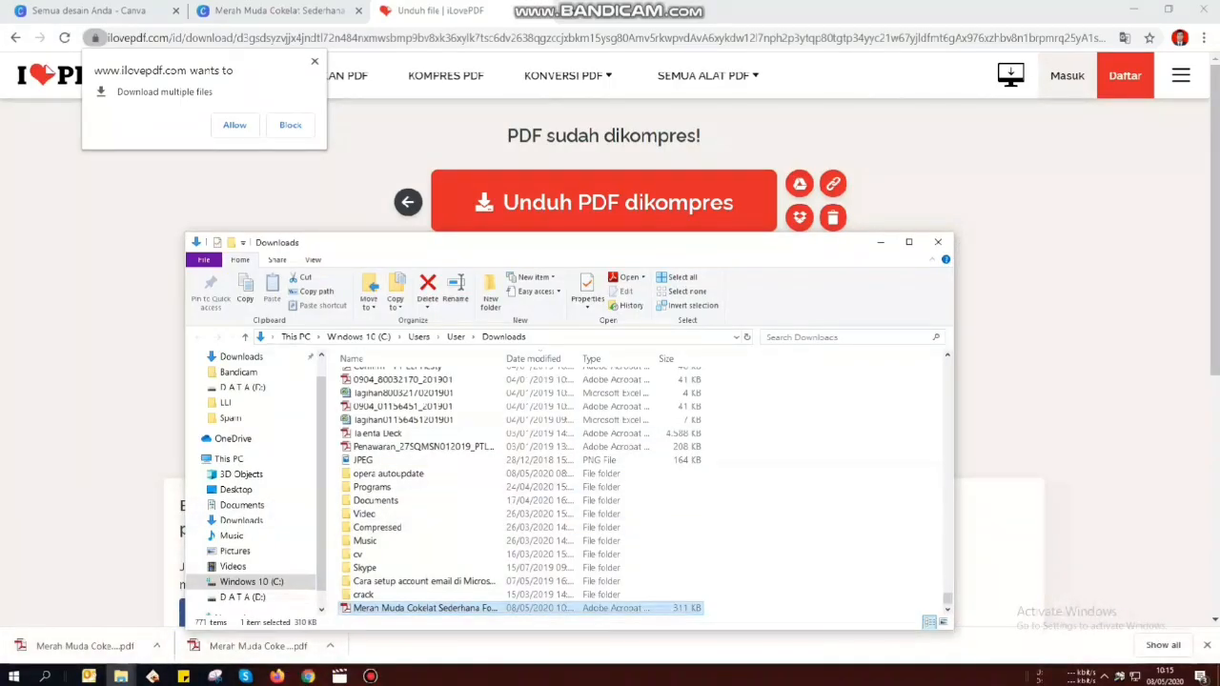
pyautogui.click(938, 242)
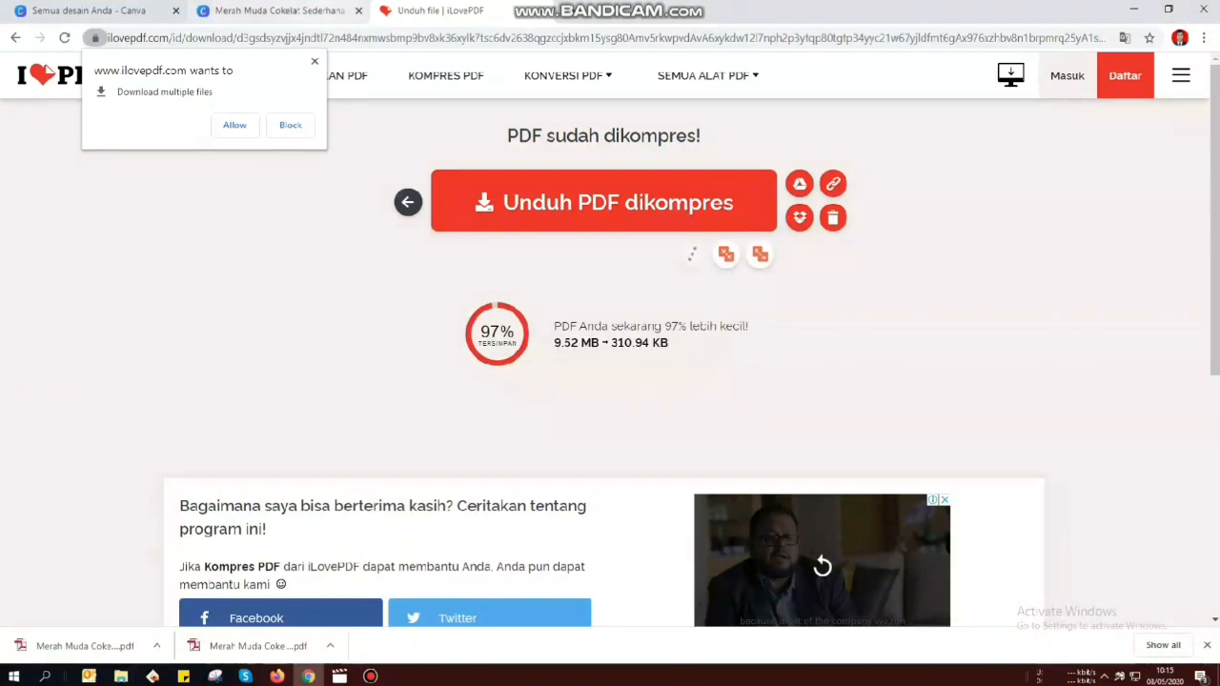
# Close the iLovePDF page, return to the Canva design and browse all Resume Profesional templates.
pyautogui.click(541, 11)
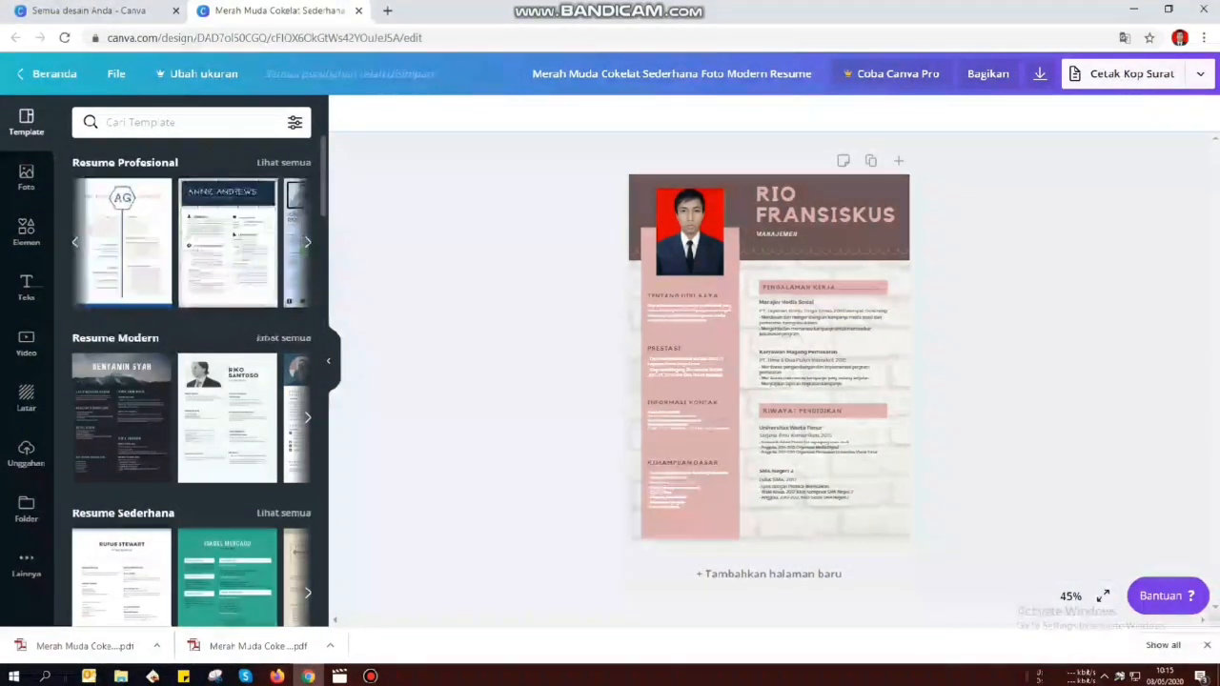
pyautogui.click(308, 242)
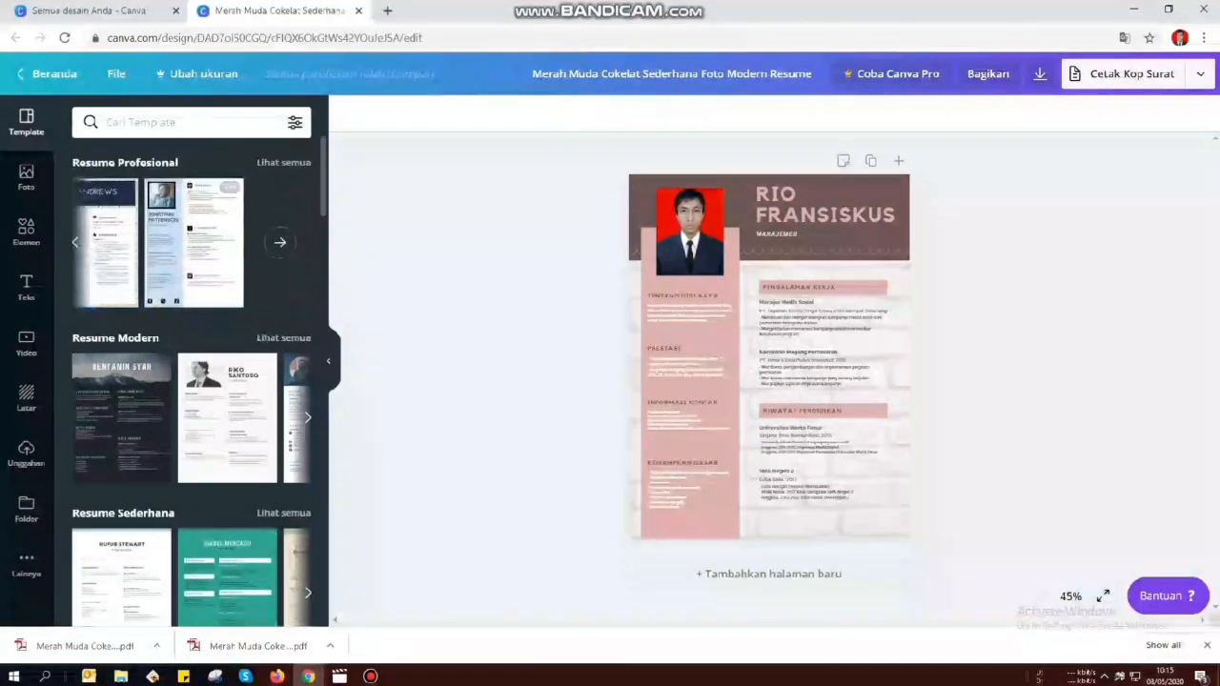
pyautogui.click(283, 162)
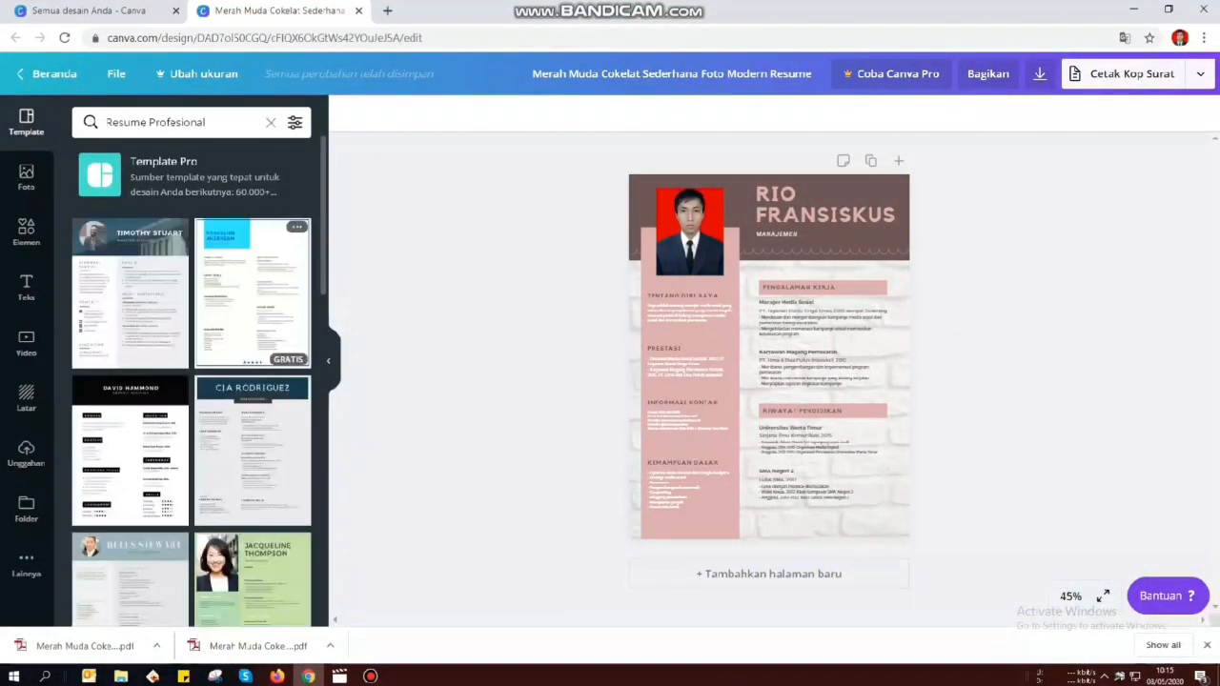
pyautogui.scroll(-3, 191, 381)
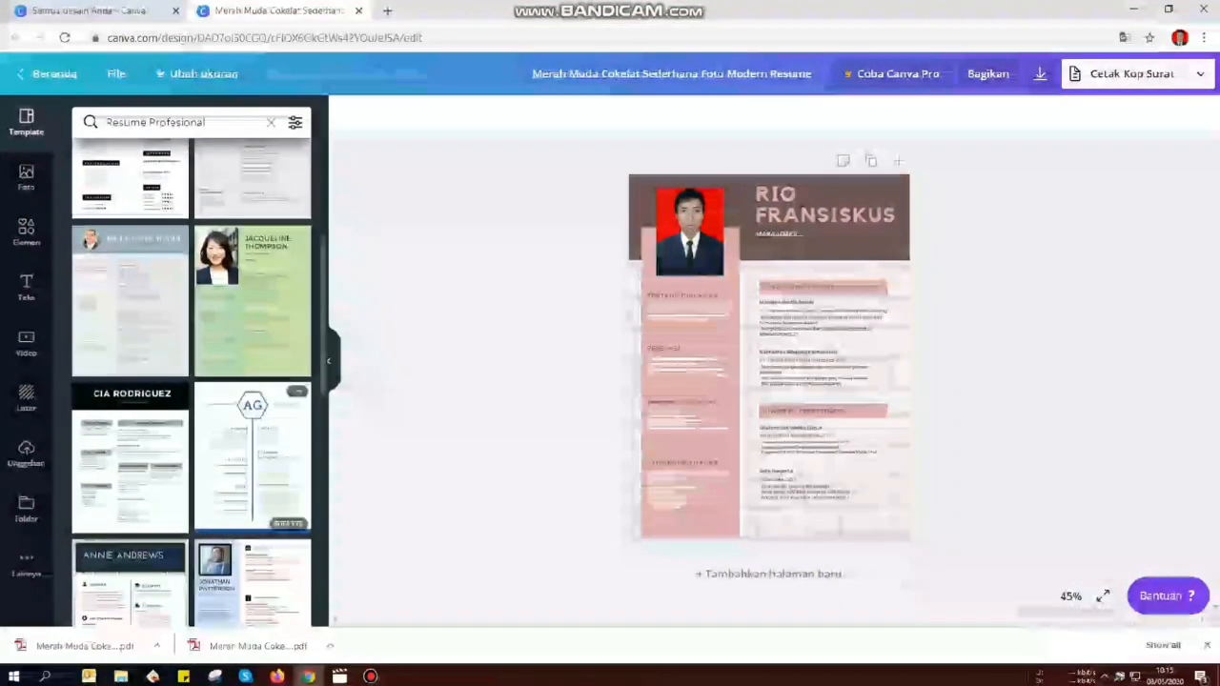
pyautogui.scroll(-5, 191, 381)
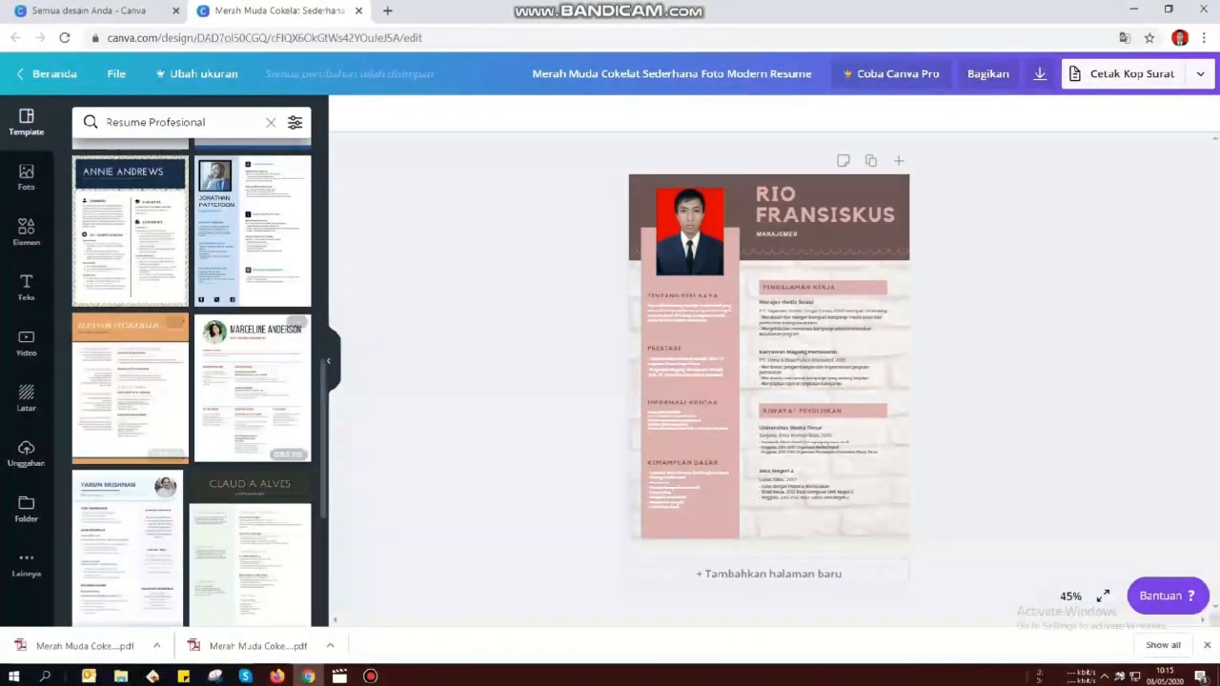
pyautogui.scroll(-3, 238, 534)
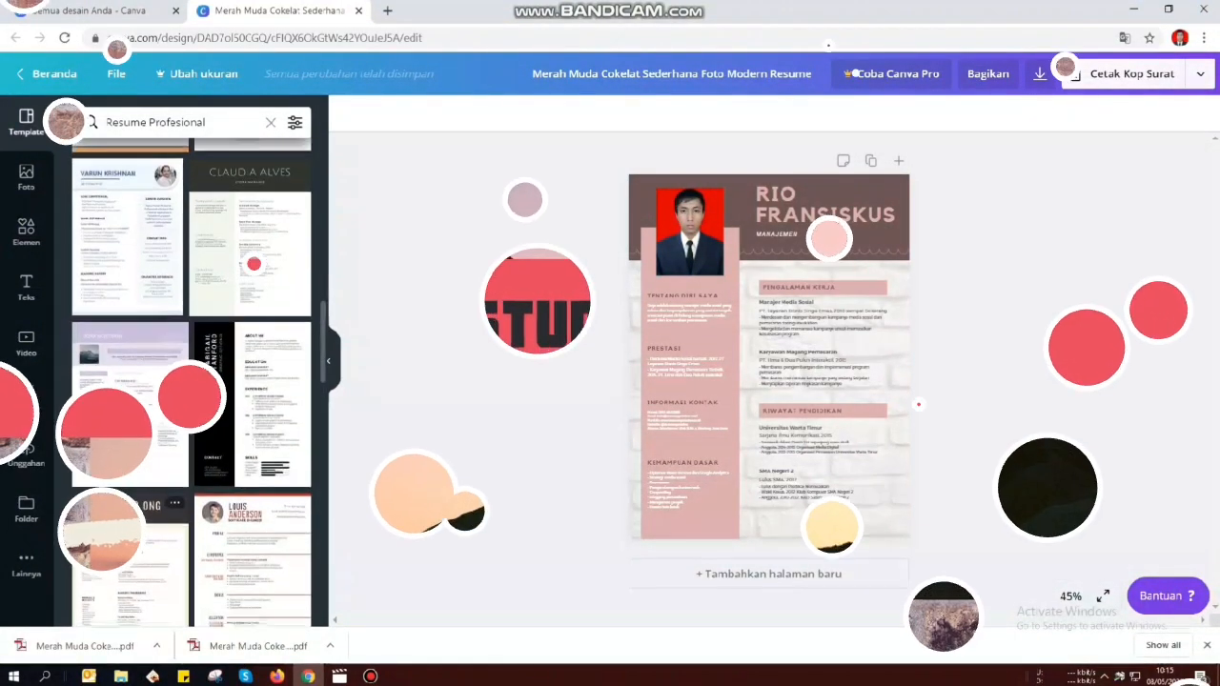
pyautogui.scroll(-3, 238, 533)
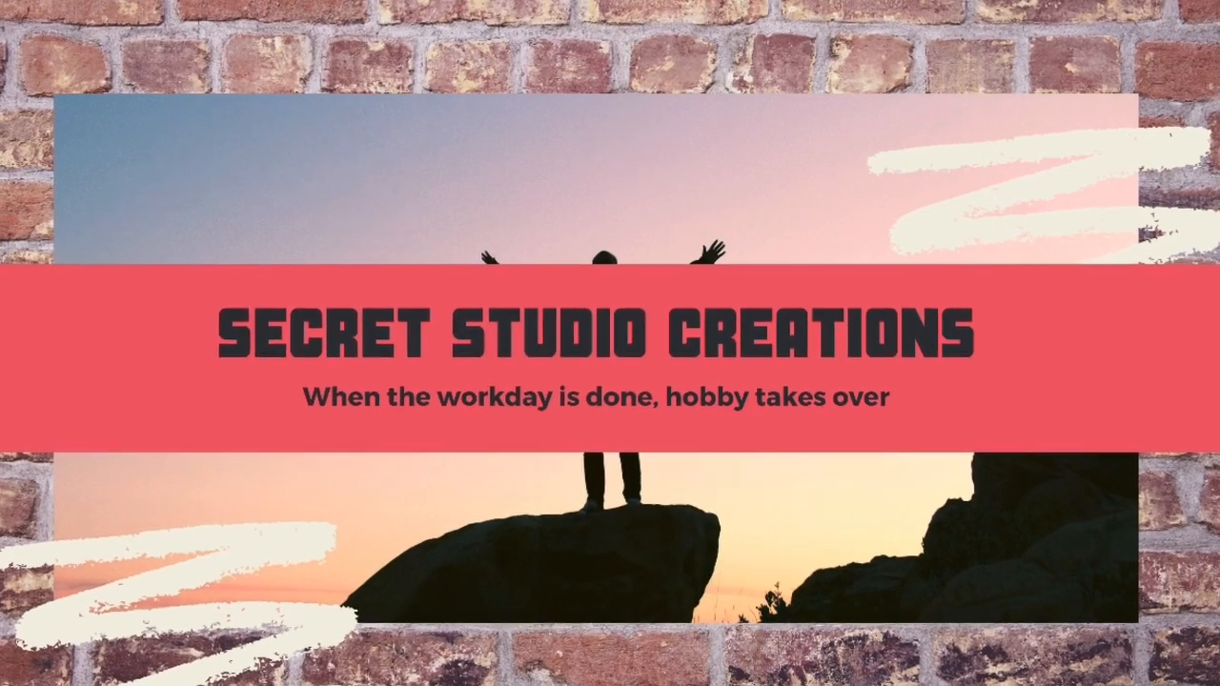